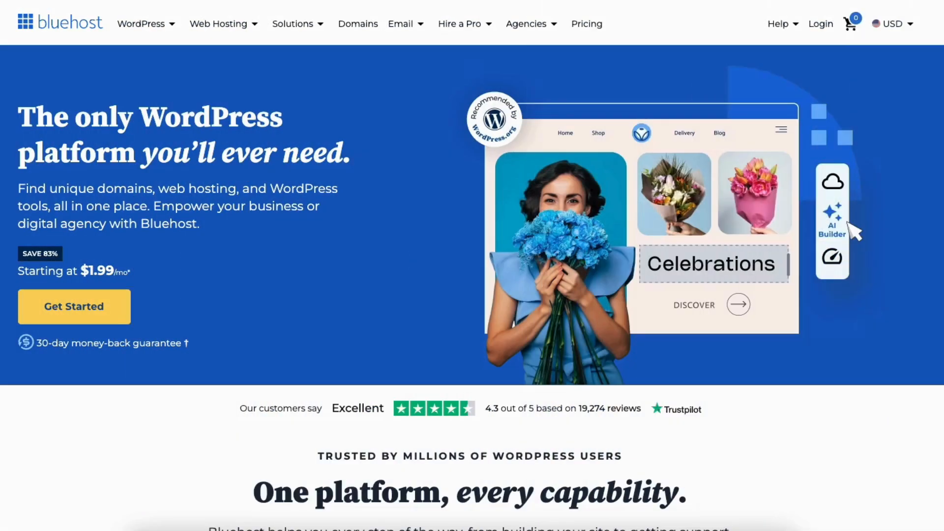
- Look over the Bluehost homepage's sections on WordPress tools, cloud hosting and plans
scroll(854, 47, down, 3)
scroll(472, 265, down, 20)
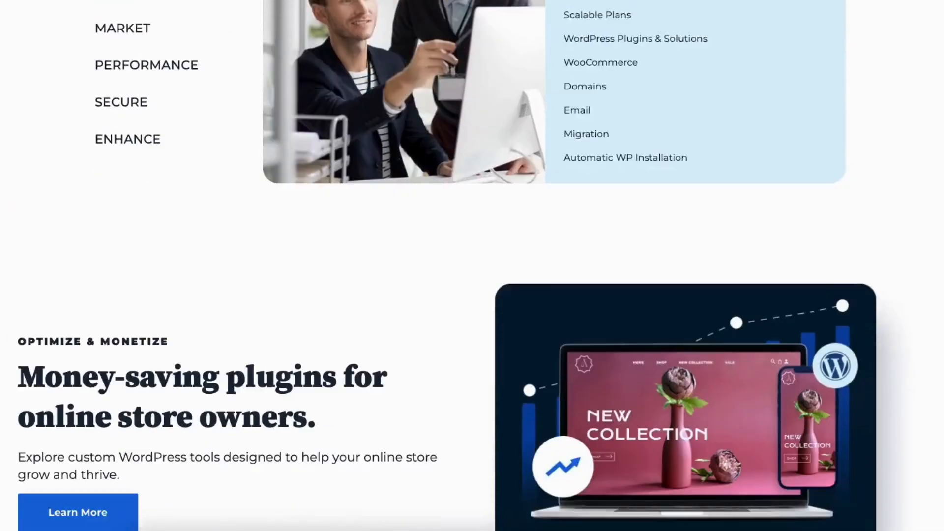
scroll(472, 266, down, 20)
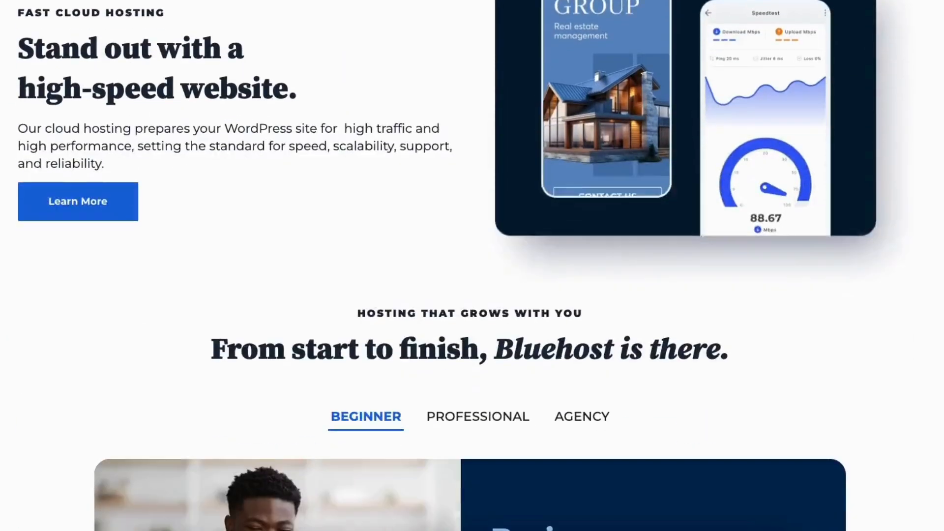
scroll(472, 266, down, 5)
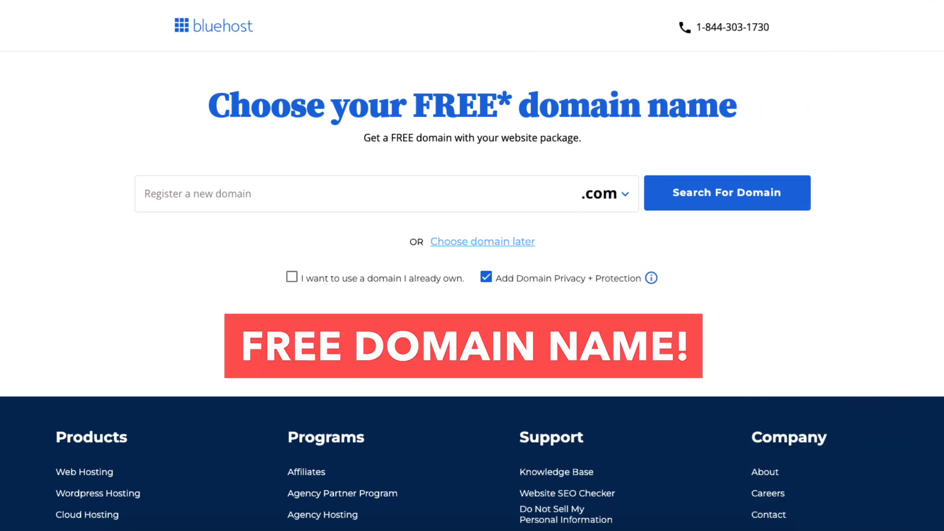
- Examine the available domain extensions and the entry form for a domain that is already owned
click(220, 196)
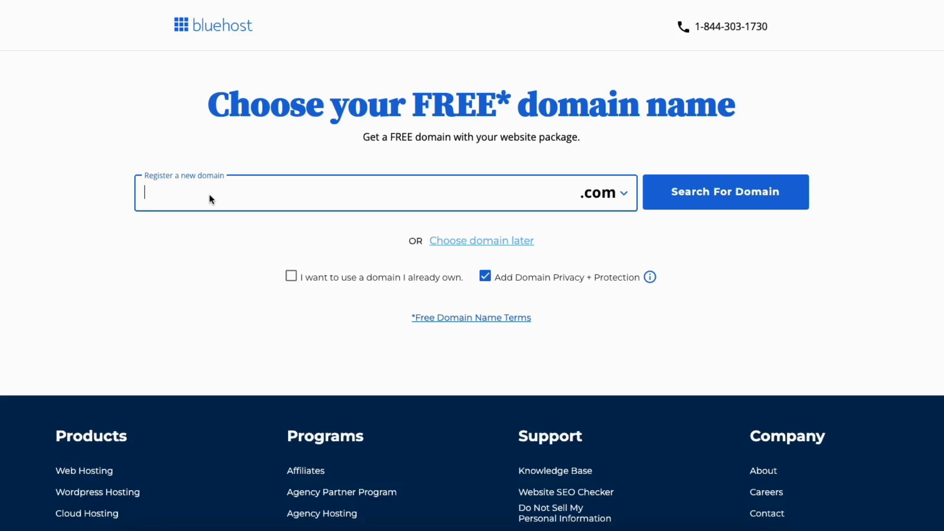
click(612, 197)
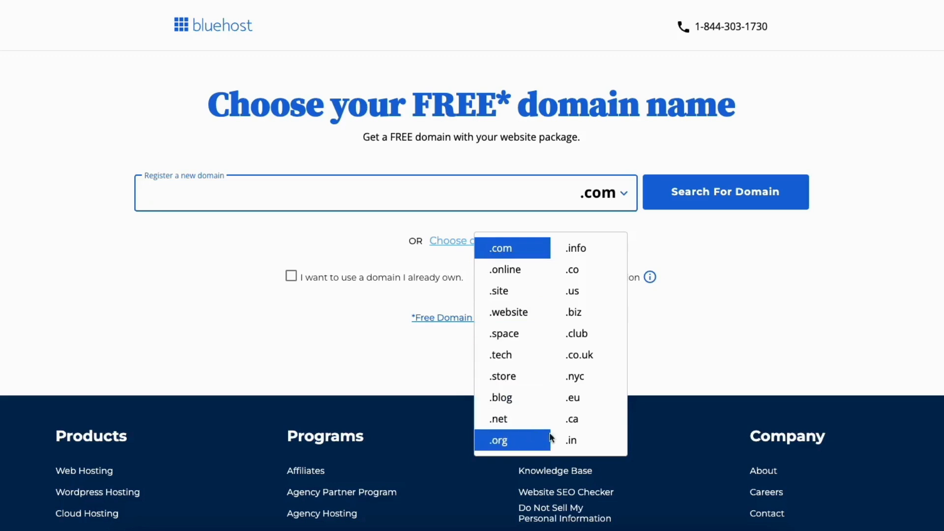
click(399, 236)
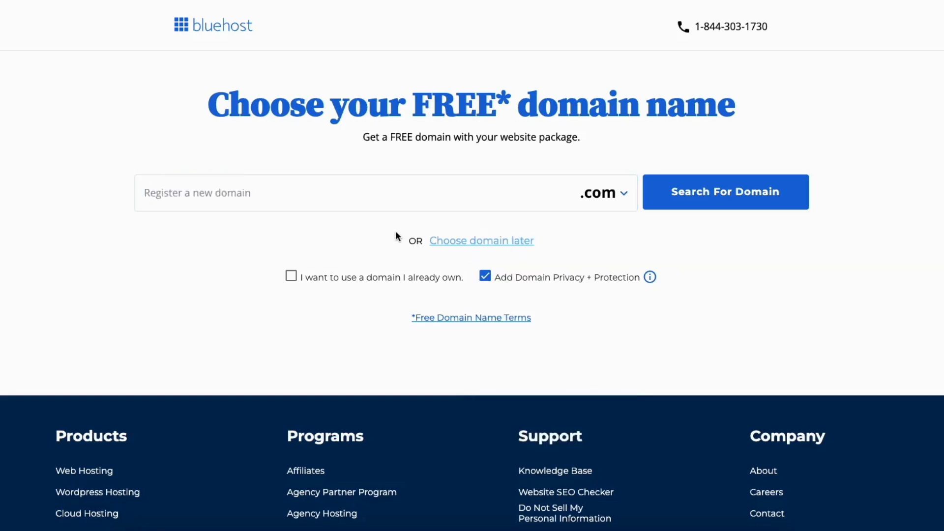
click(291, 277)
click(219, 216)
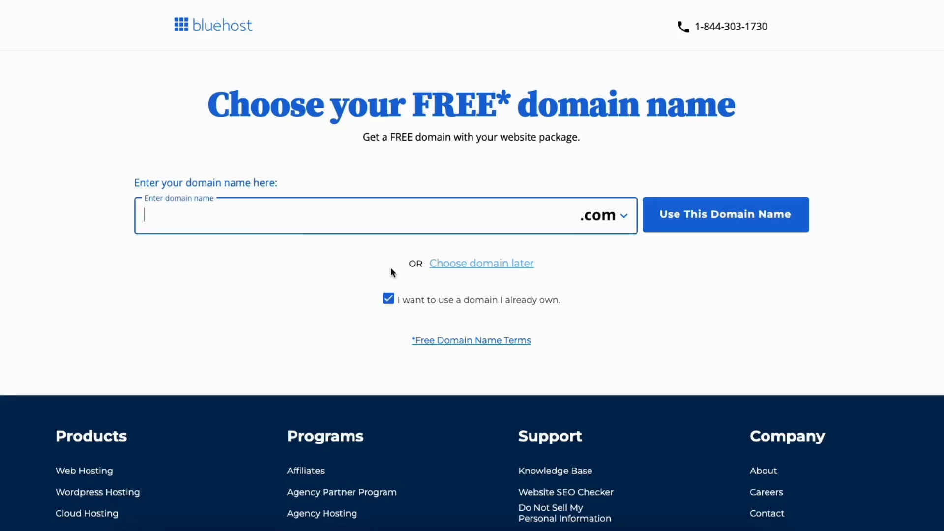
click(389, 298)
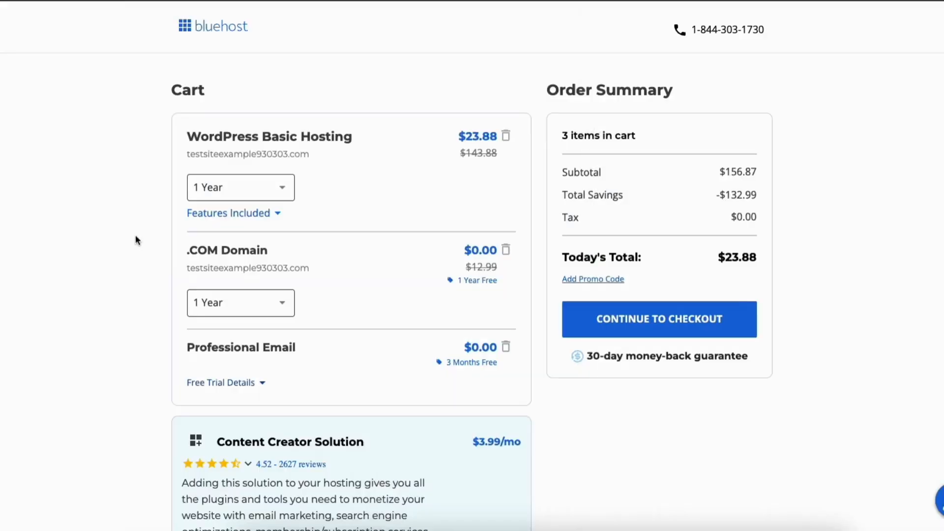
- Keep the WordPress Basic Hosting term at 1 Year in the cart and continue to checkout
click(262, 189)
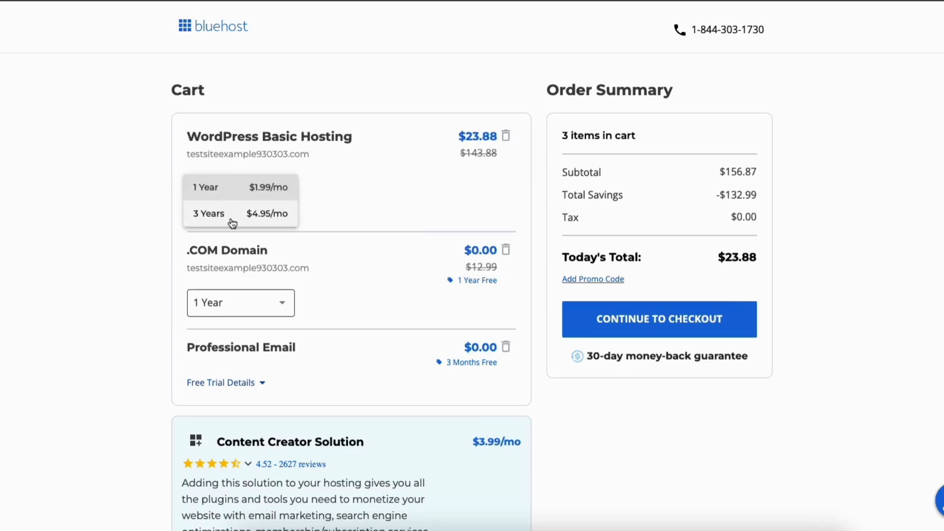
click(231, 193)
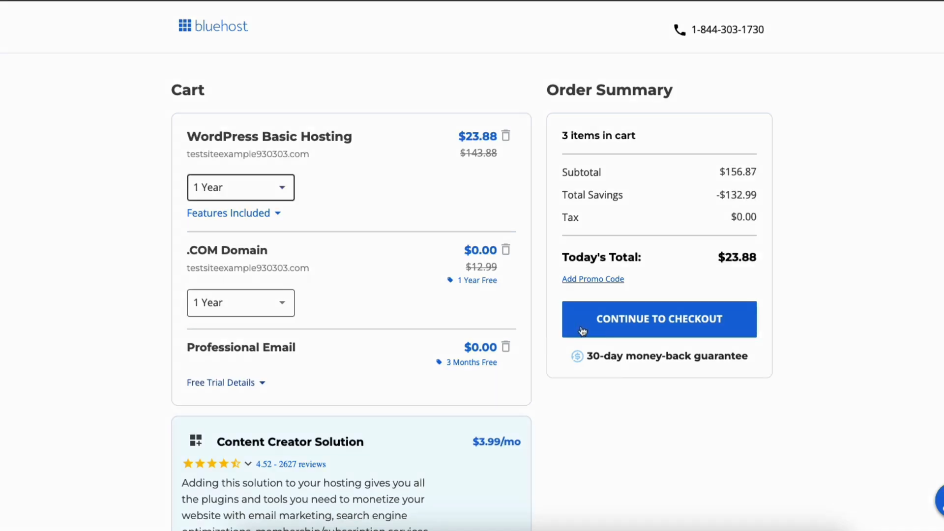
click(608, 323)
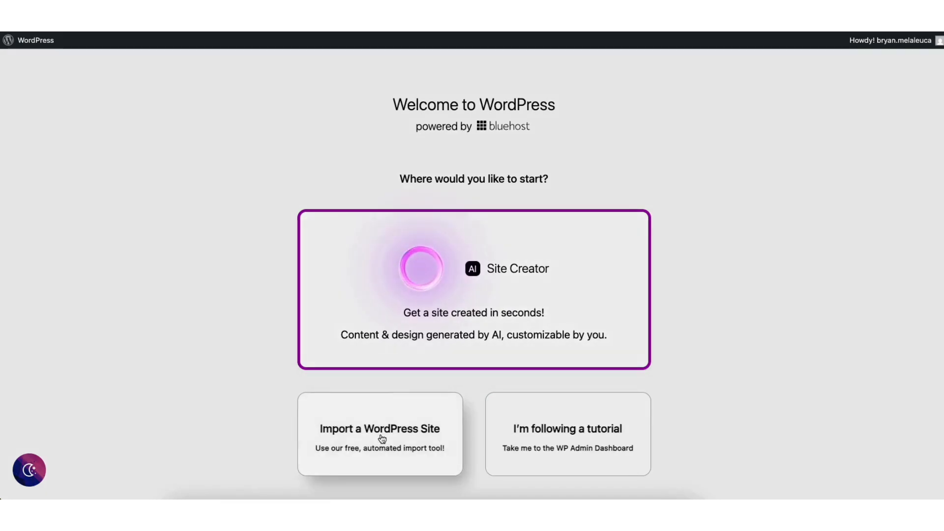
- Choose the tutorial route instead of the AI Site Creator and open the Demo Website for editing from the Bluehost websites list
click(562, 451)
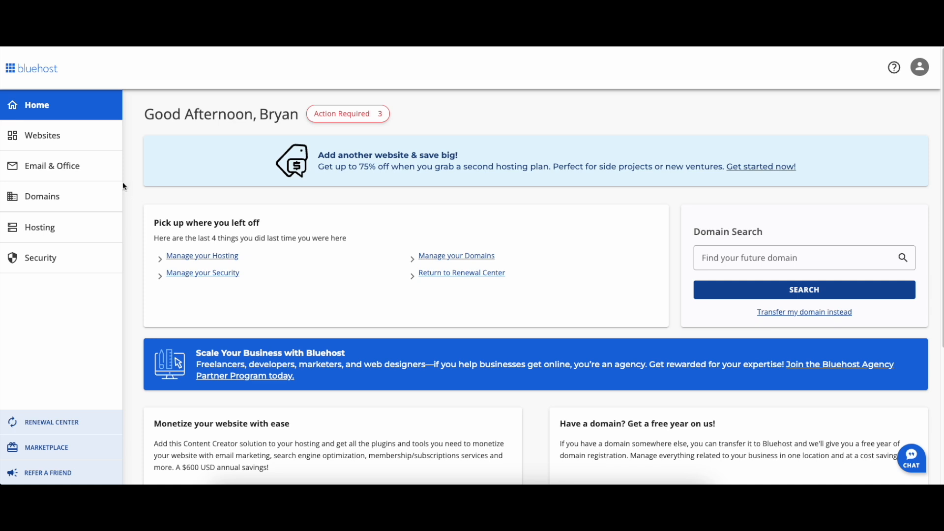
click(39, 137)
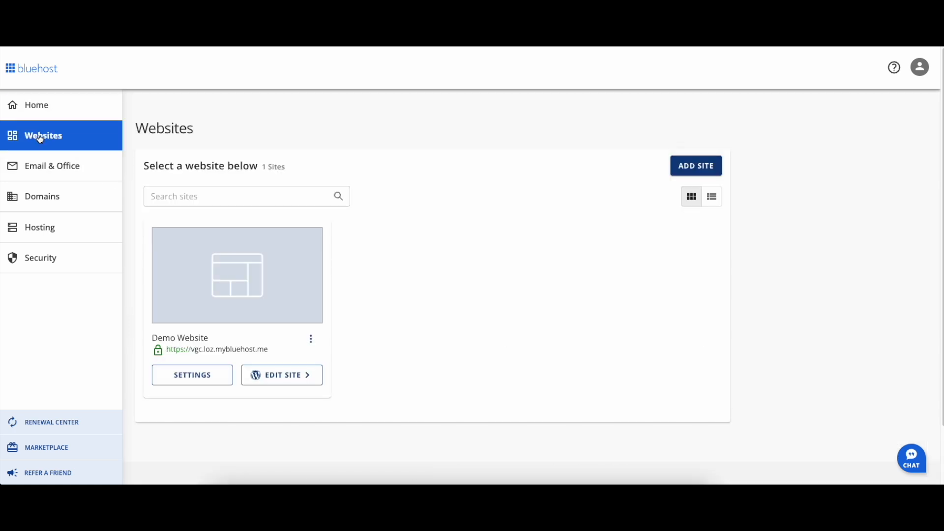
click(270, 376)
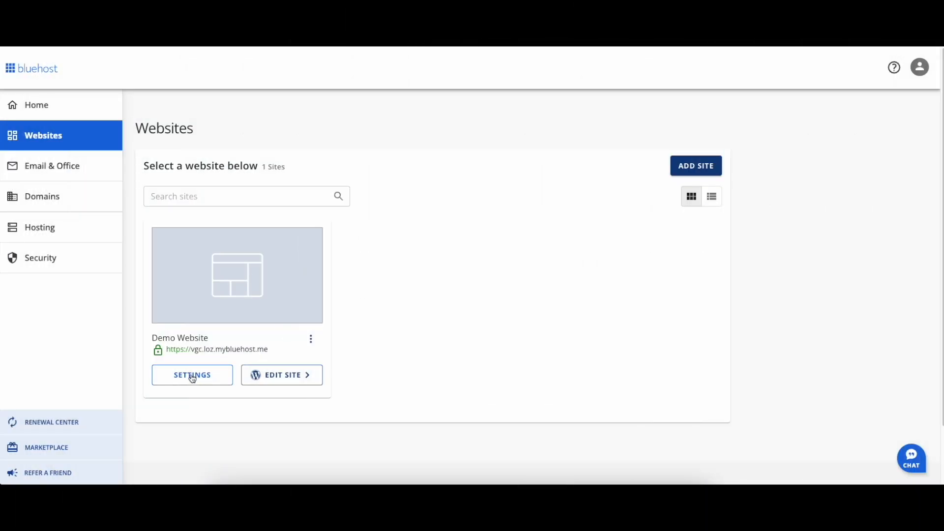
- Review the Demo Website's overview settings in Bluehost, and open its WordPress admin from there
click(192, 376)
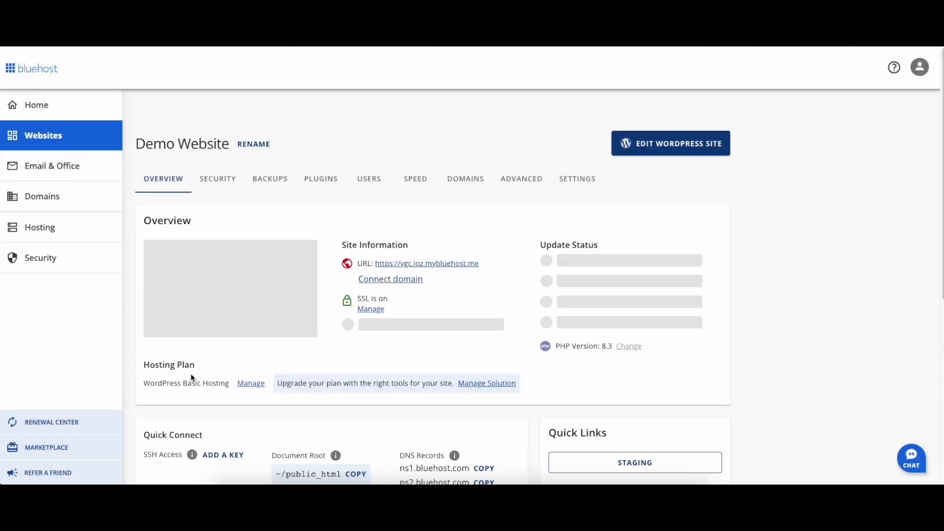
scroll(441, 278, down, 4)
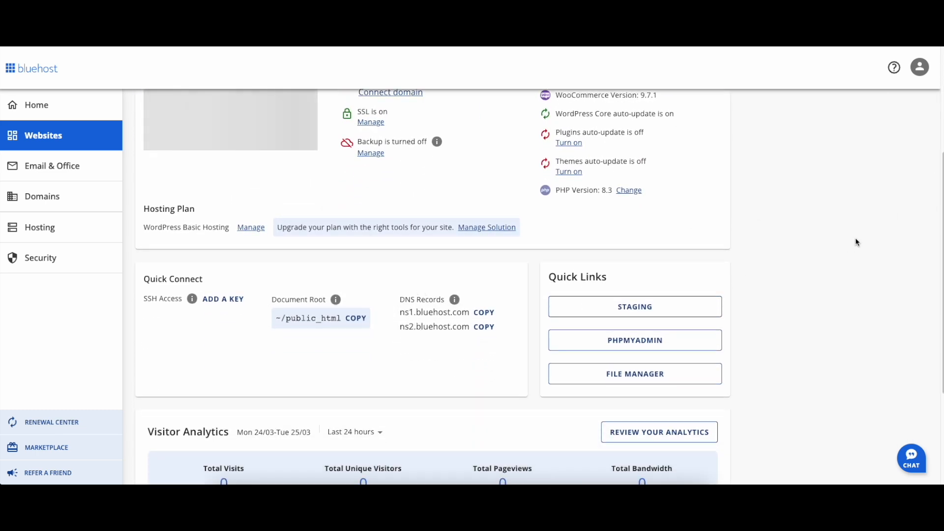
scroll(924, 197, up, 4)
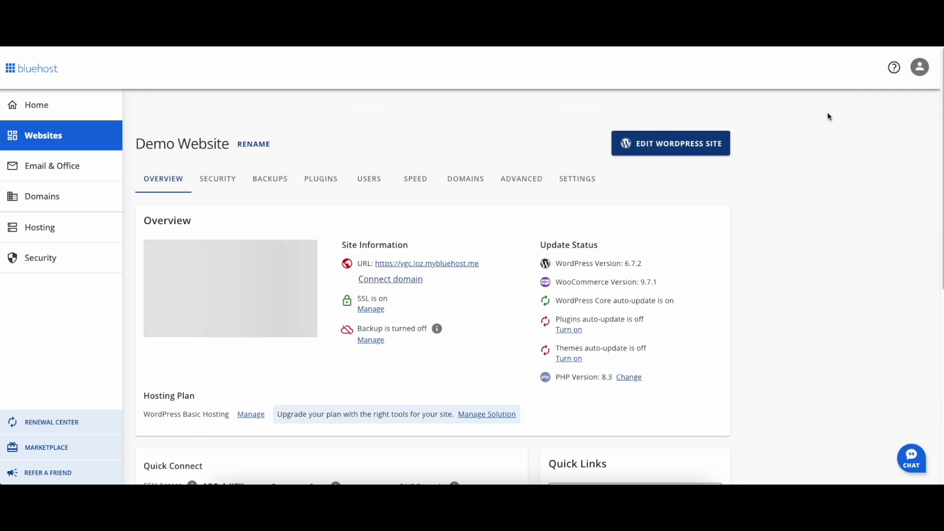
click(653, 149)
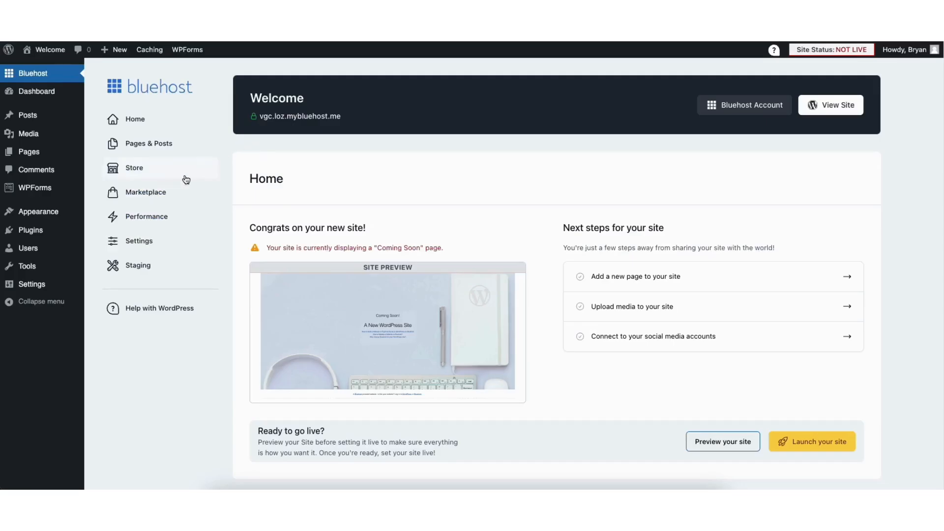
- Change the WordPress Address and Site Address URLs from http to https in the general settings and save the changes
mouse_move(31, 288)
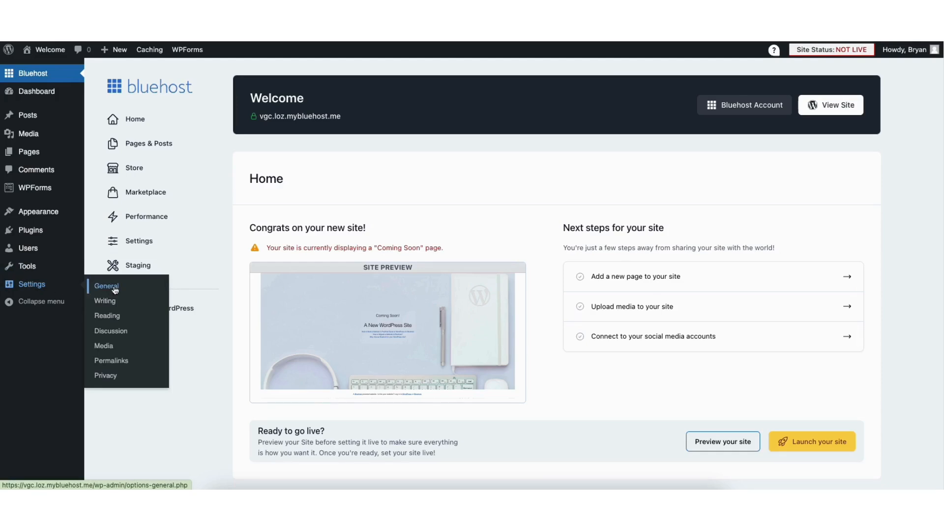
click(106, 286)
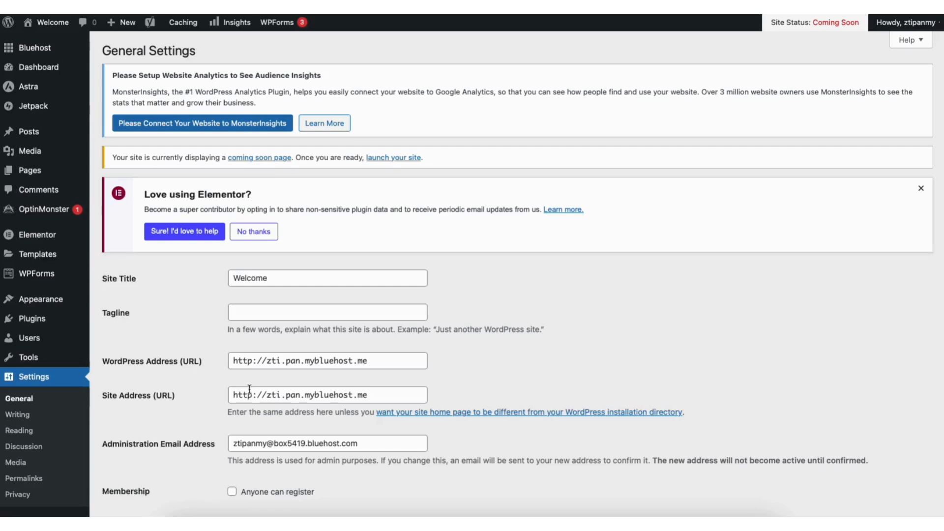
click(253, 361)
text(s)
click(253, 396)
text(s)
scroll(937, 373, down, 8)
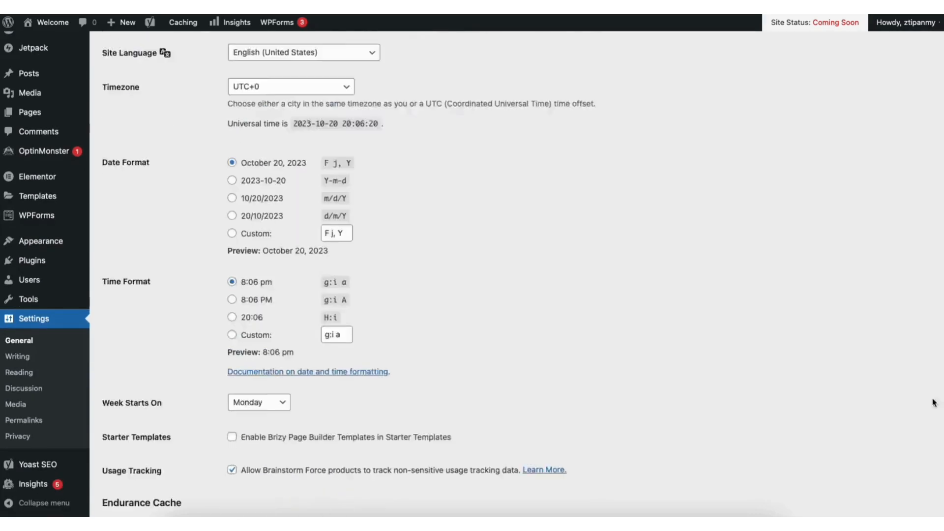
scroll(936, 373, down, 7)
click(133, 460)
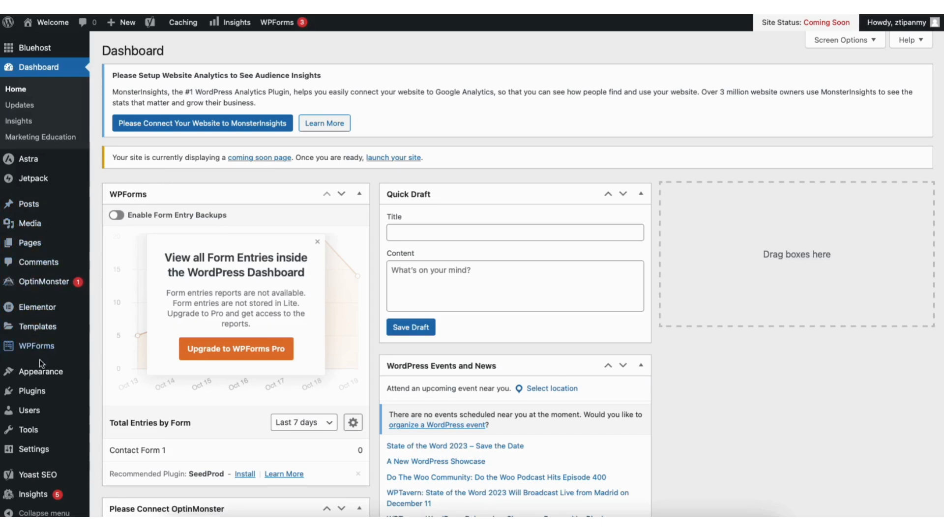
- Open the page for adding new themes, and browse the popular themes and the Elementor starter templates
mouse_move(42, 374)
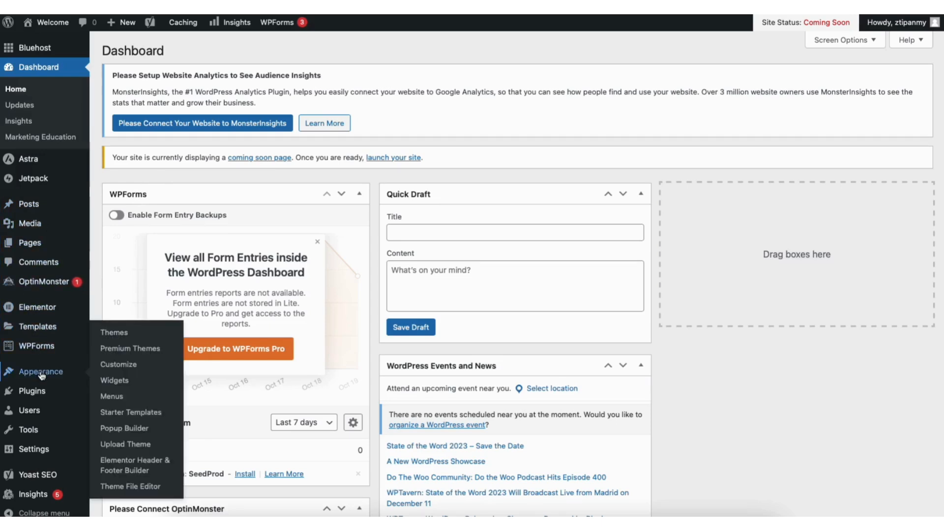
click(116, 333)
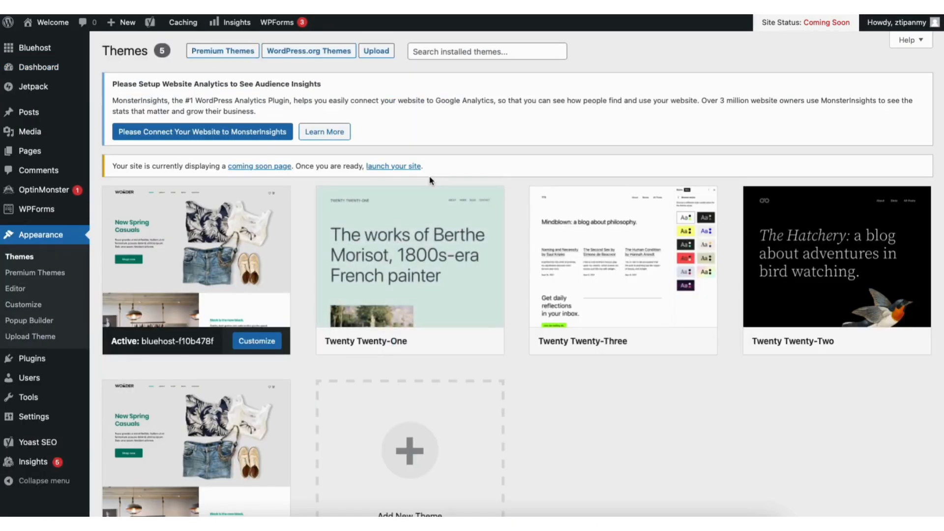
scroll(940, 219, down, 2)
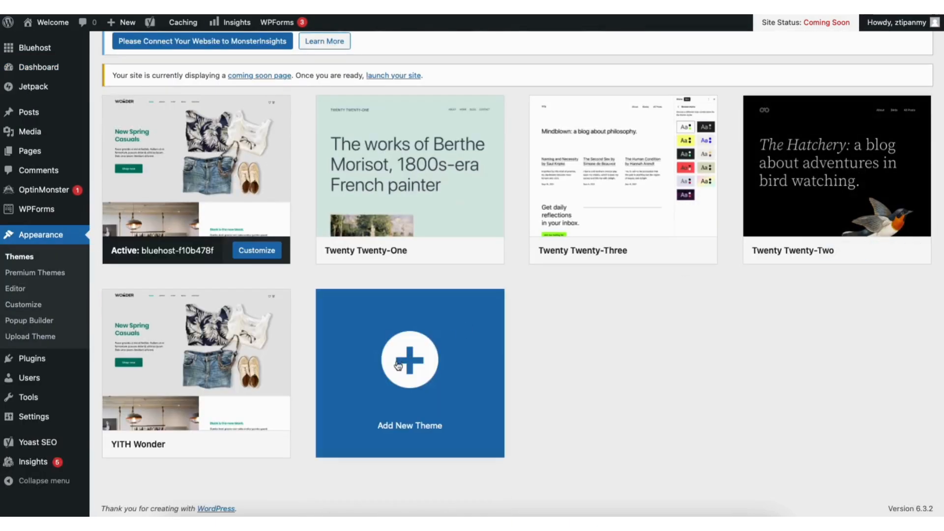
click(394, 381)
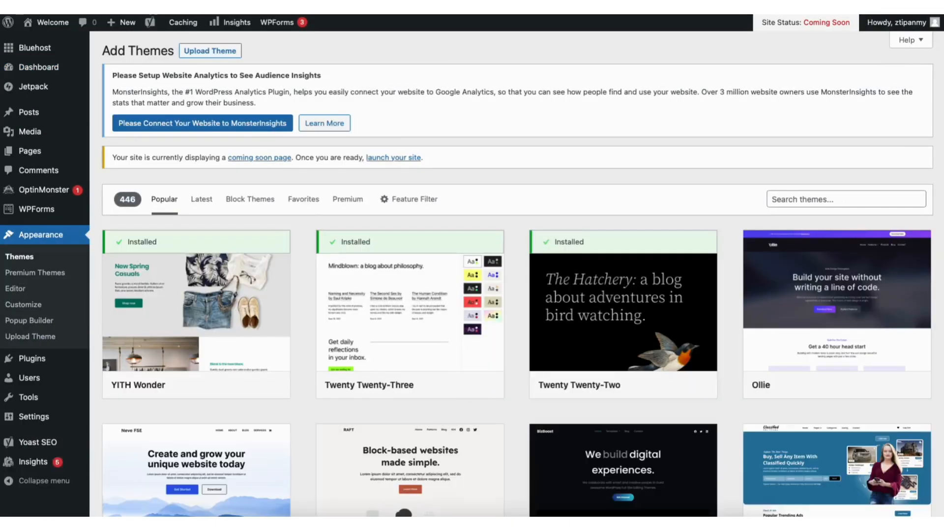
scroll(518, 275, down, 10)
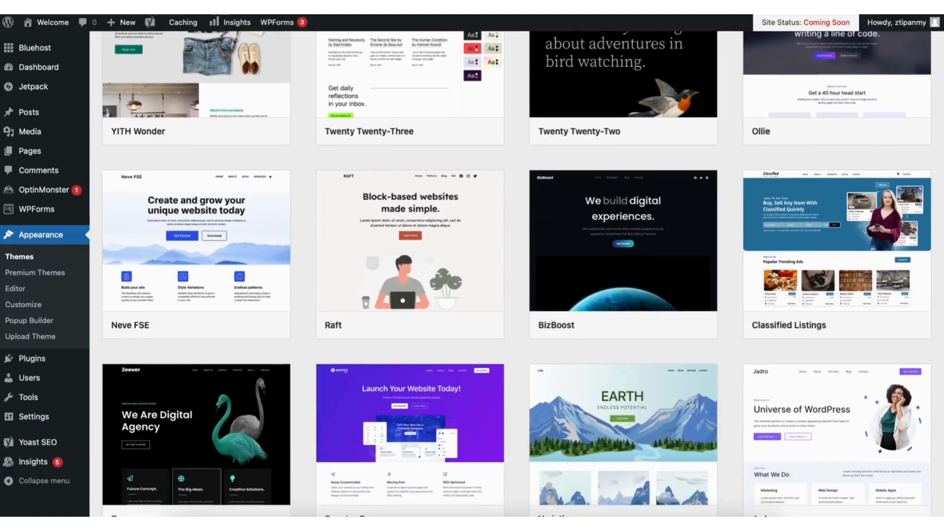
scroll(518, 274, down, 10)
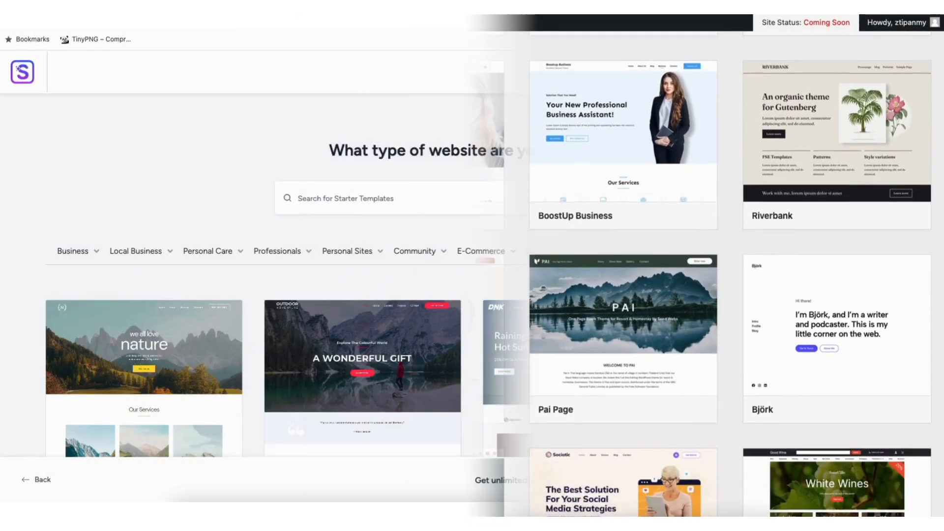
scroll(472, 276, down, 6)
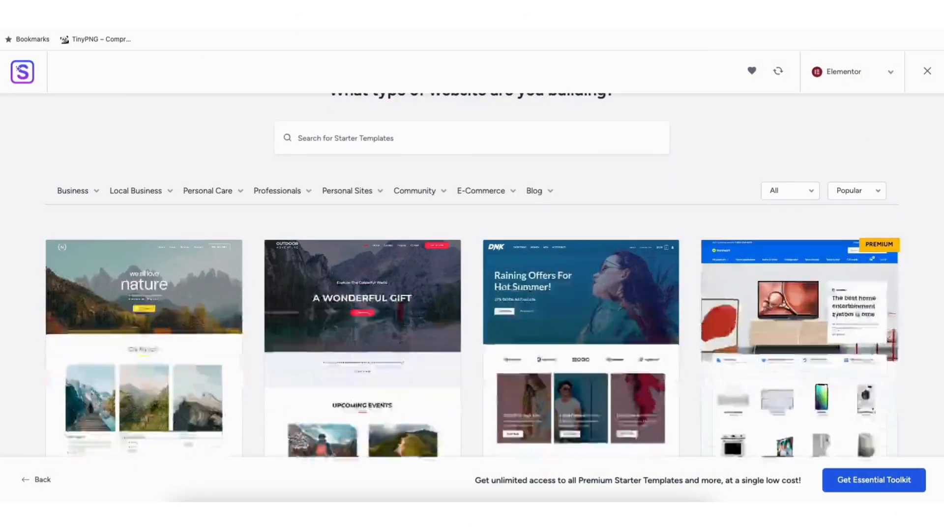
scroll(472, 275, down, 8)
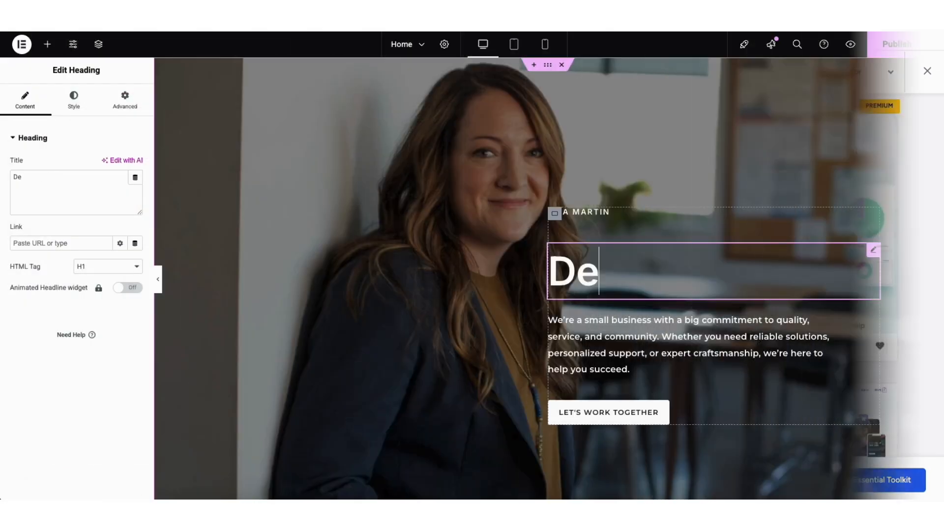
text(mo Smal)
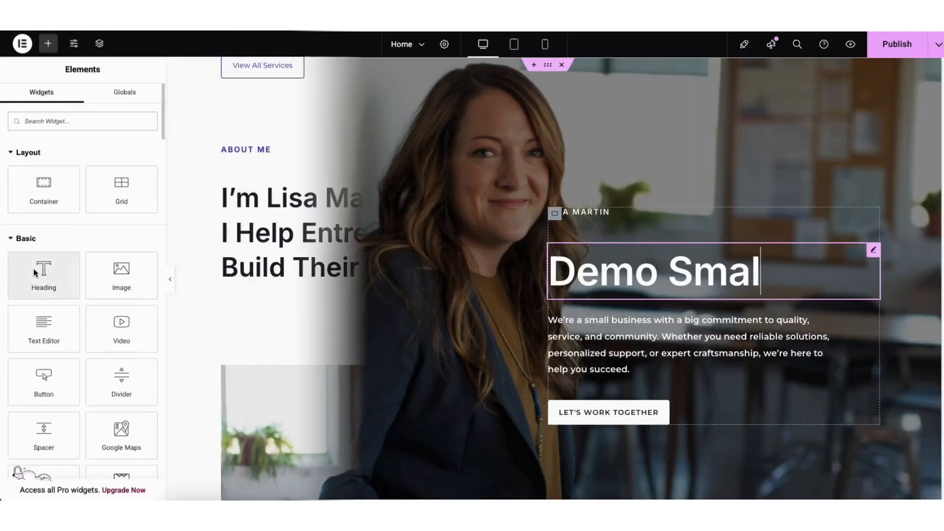
drag(44, 275, 343, 290)
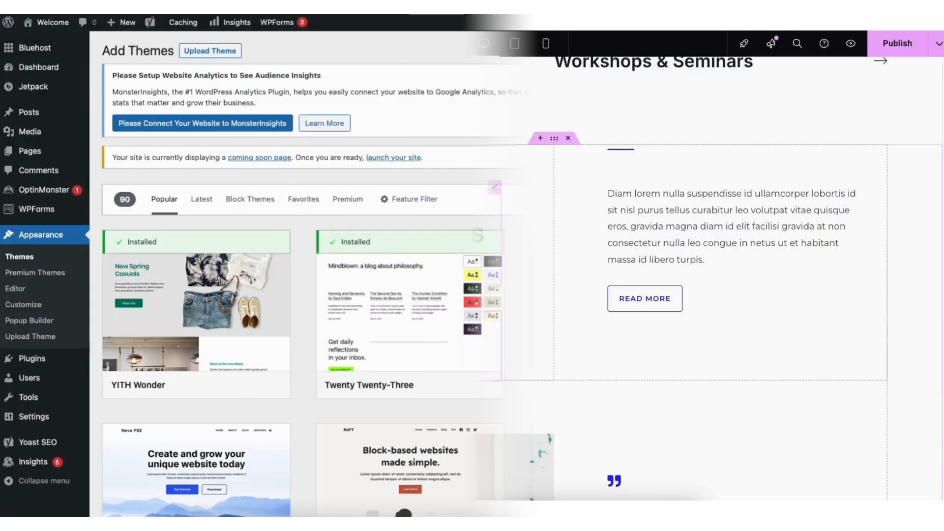
- Search the theme directory for "astra", then install and activate the Astra theme
click(799, 199)
text(astra)
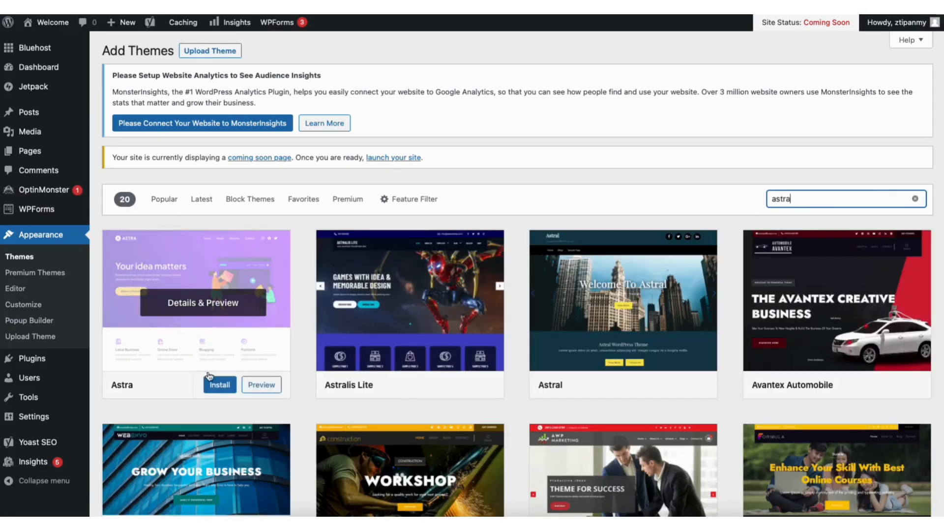
click(215, 385)
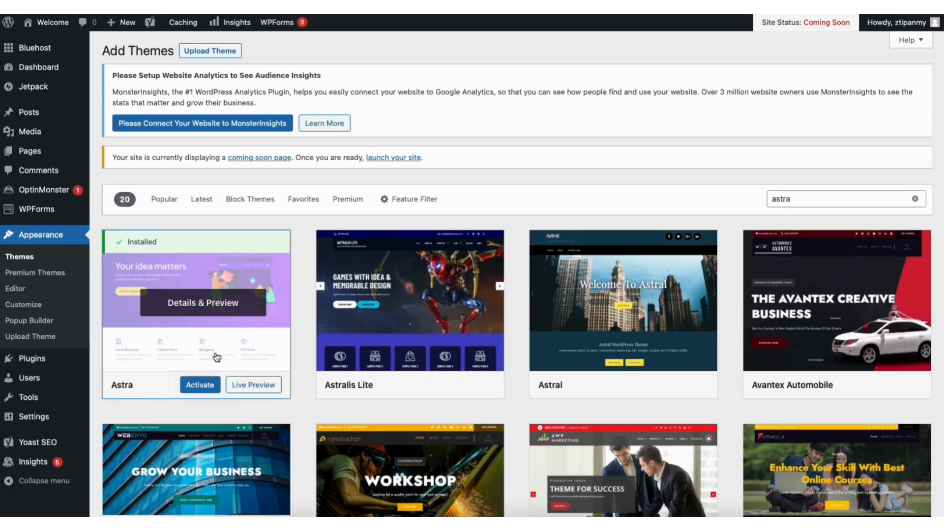
click(197, 385)
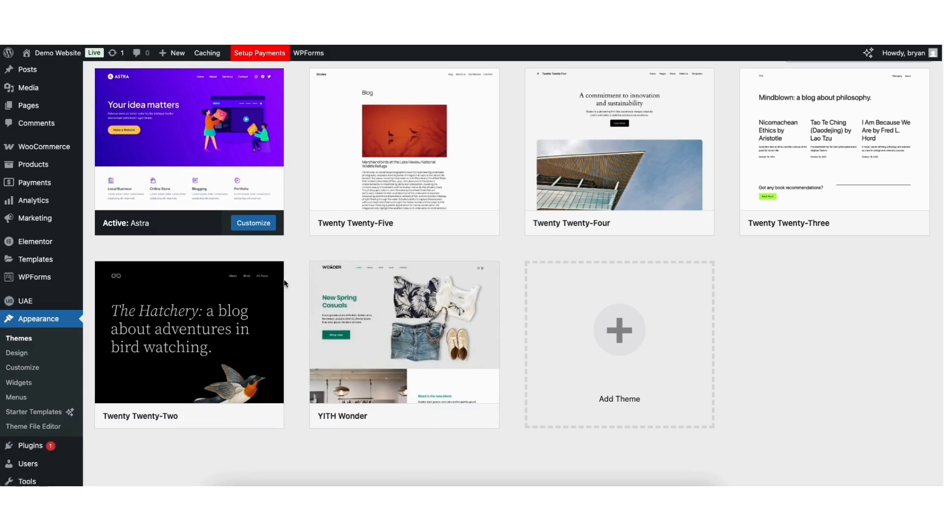
- Search the plugin directory for "starter templates", then install and activate the Starter Templates plugin by Brainstorm Force
mouse_move(31, 448)
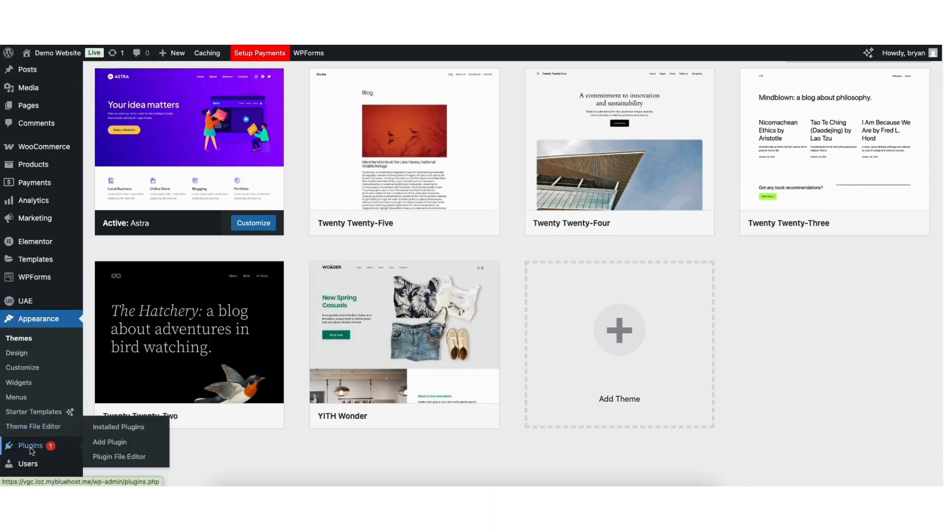
click(108, 446)
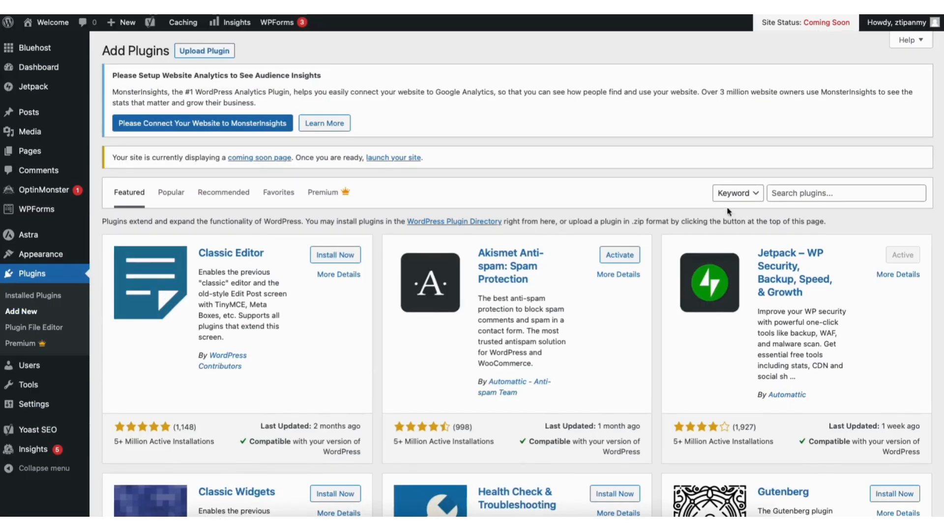
click(814, 186)
text(starter)
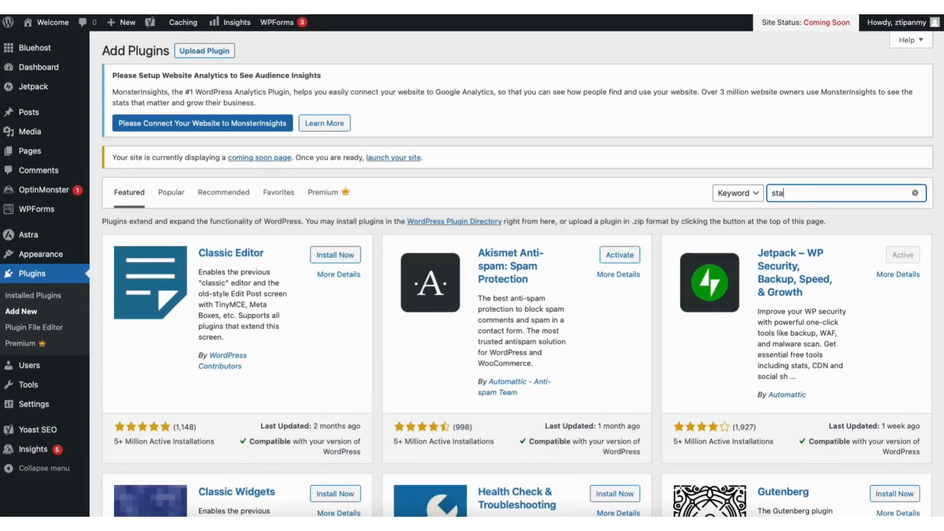
text(lates)
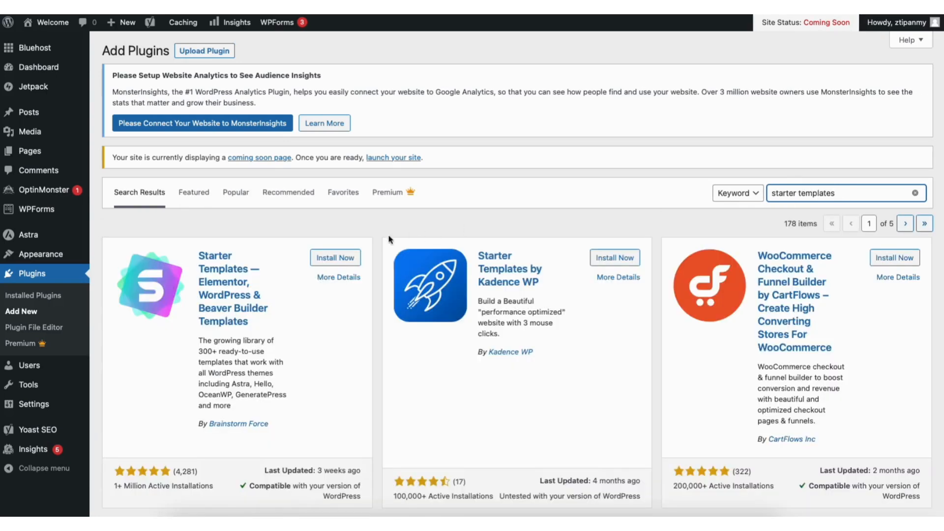
click(329, 261)
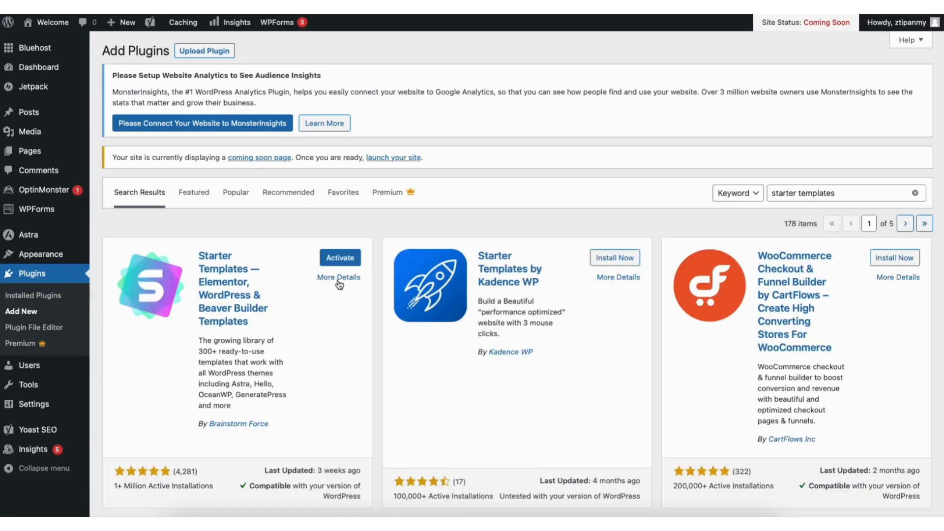
click(332, 257)
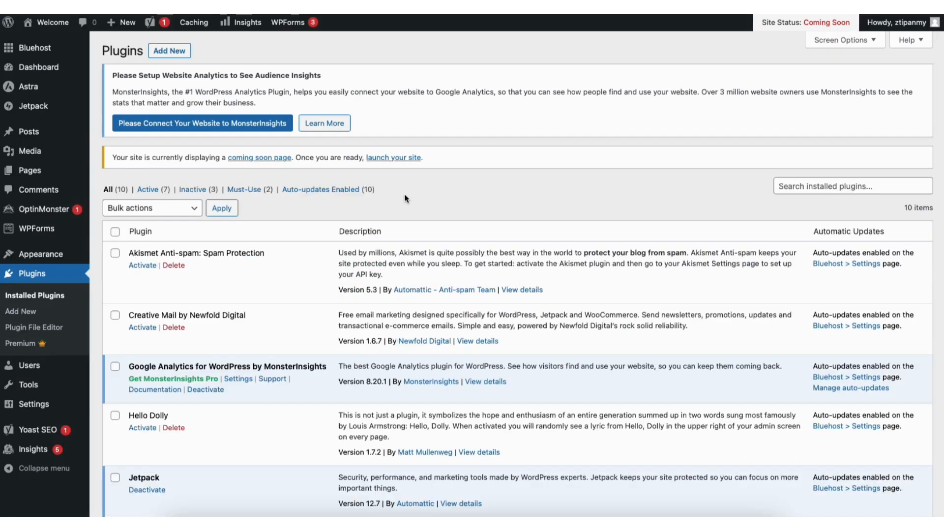
- Open the Starter Templates library and switch its page builder from Block Editor to Elementor
mouse_move(49, 255)
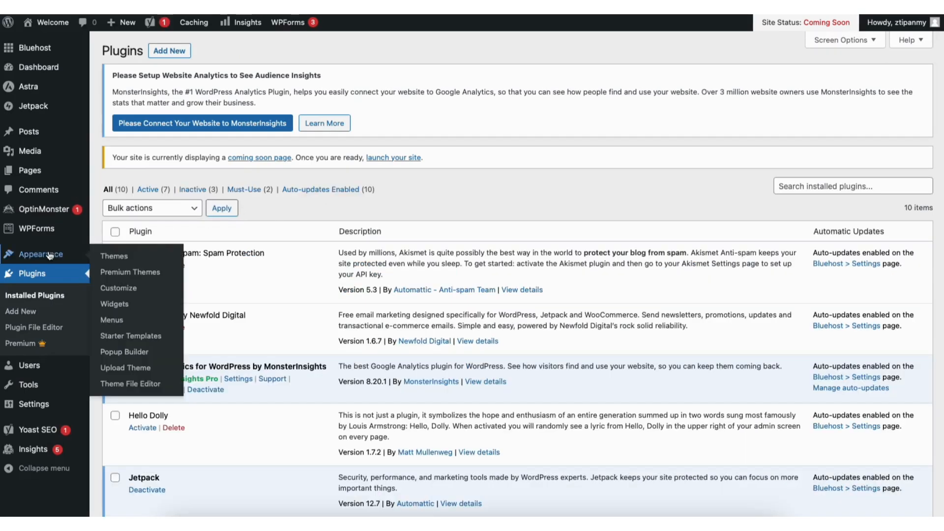
click(122, 337)
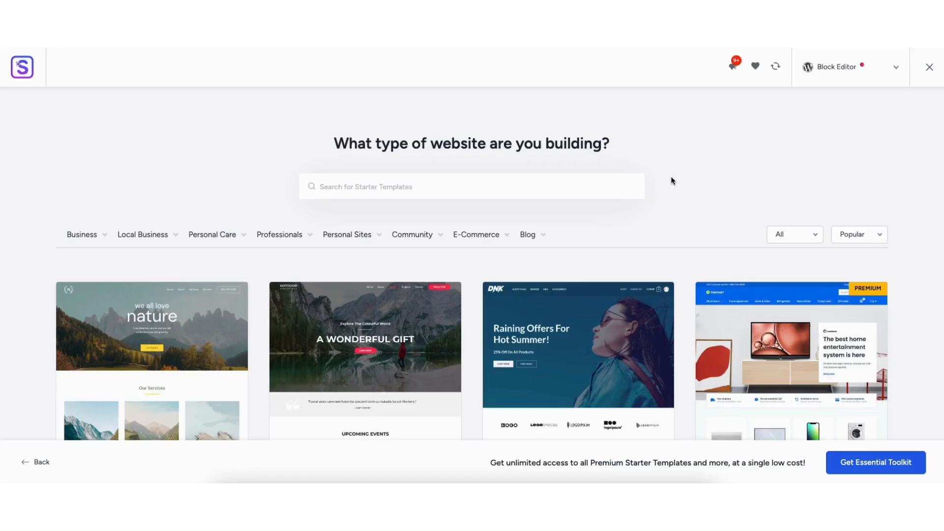
click(833, 71)
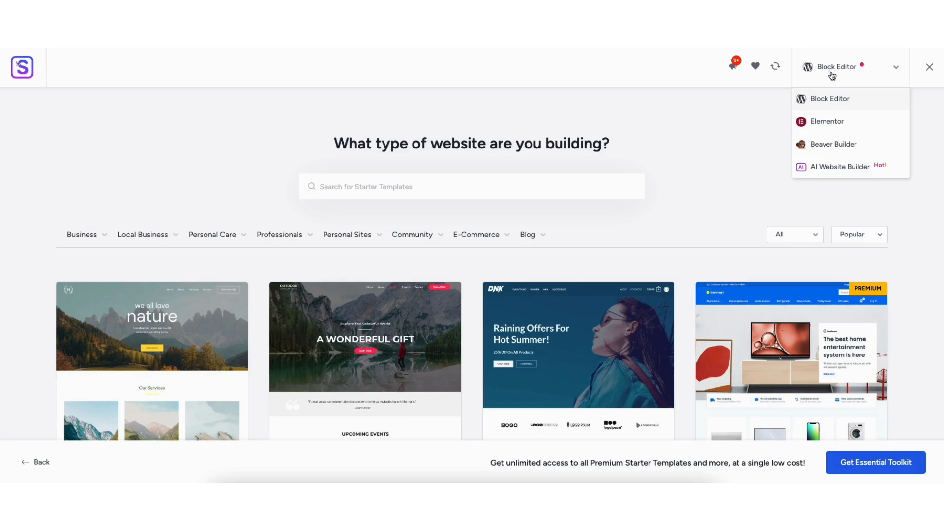
click(827, 121)
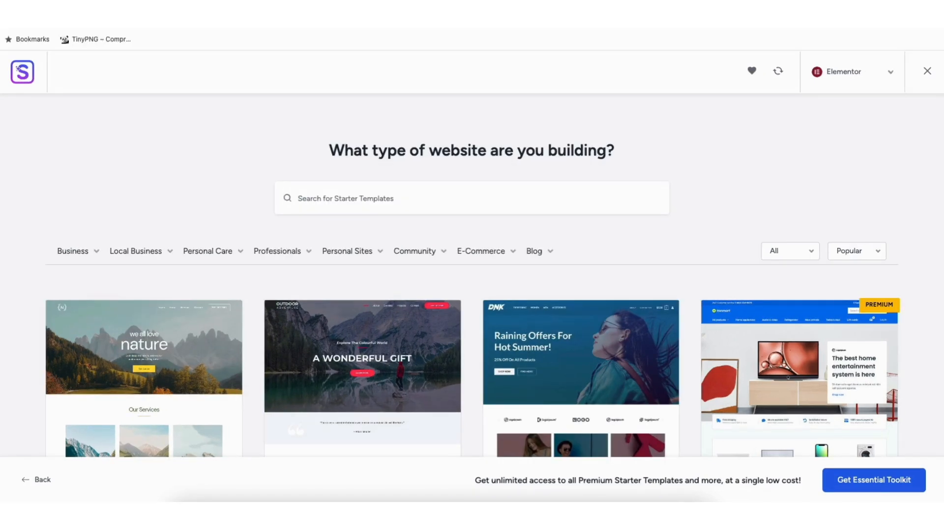
- Browse the Elementor starter templates and look through the website category lists such as Local Business
scroll(472, 295, down, 2)
scroll(56, 289, down, 10)
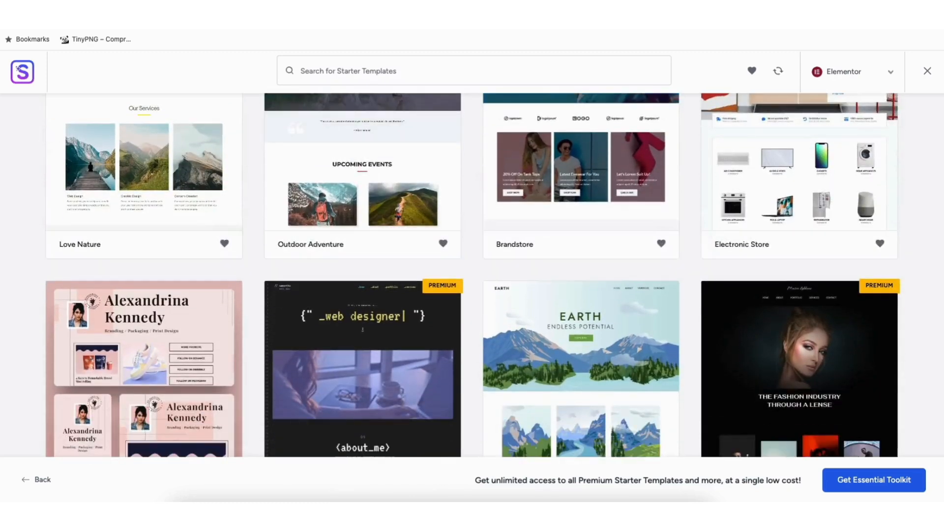
scroll(56, 290, down, 10)
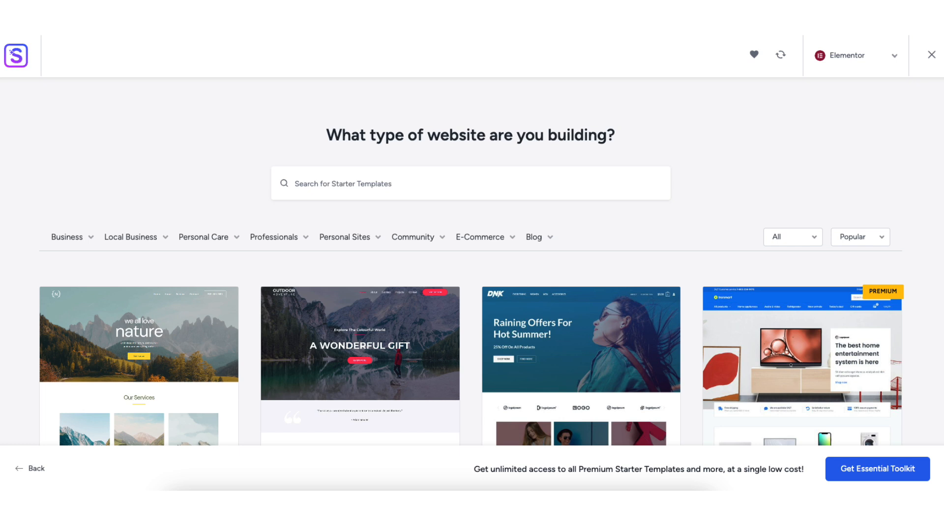
mouse_move(112, 240)
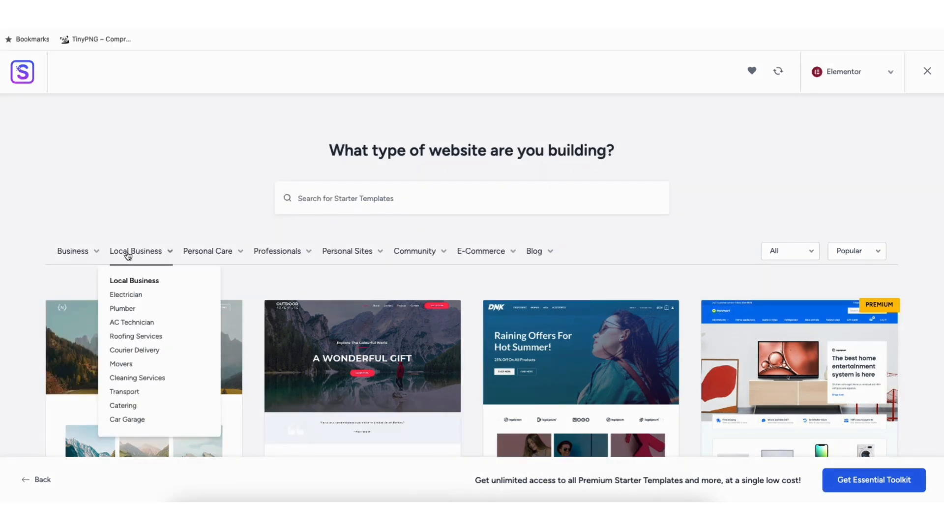
mouse_move(284, 256)
mouse_move(338, 256)
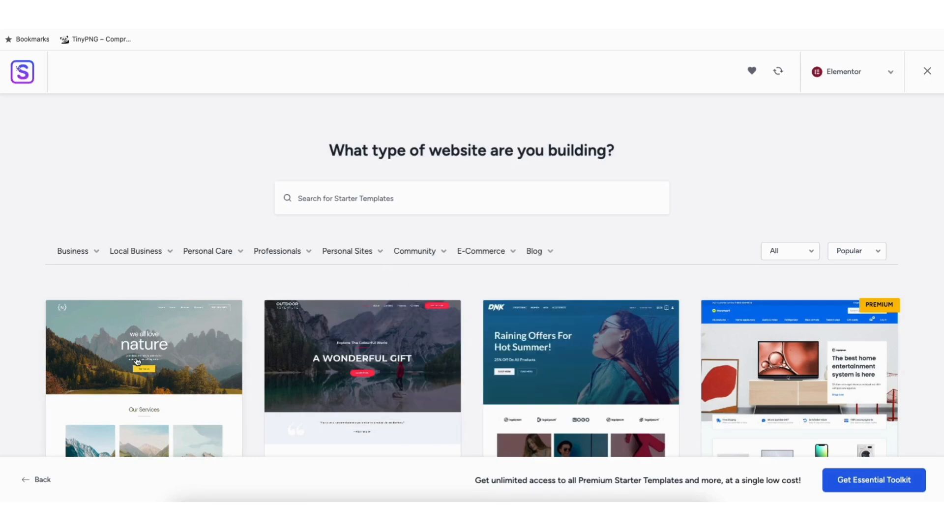
- Preview the Love Nature template's page, and close it to return to the template library
click(164, 346)
scroll(565, 275, down, 8)
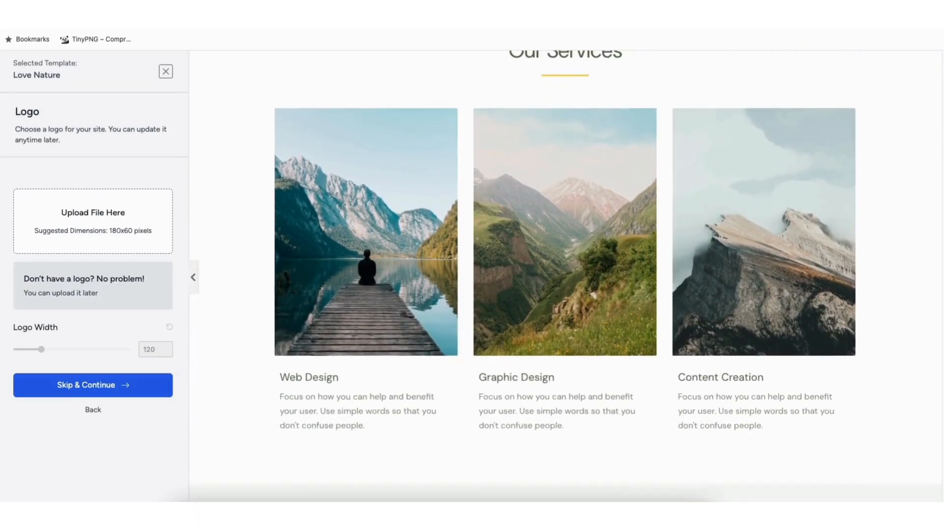
drag(942, 175, 942, 236)
click(165, 71)
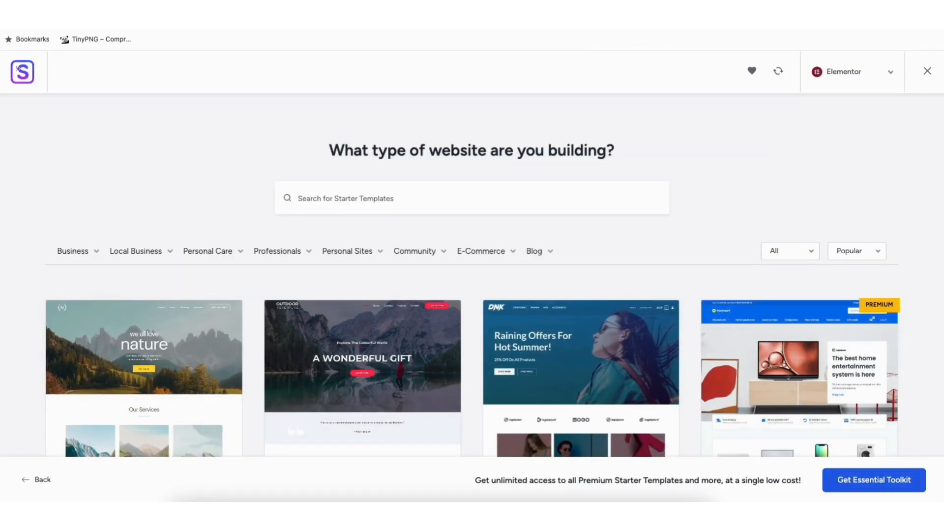
- Look through the full list of popular Elementor starter templates to compare the free and premium designs
scroll(472, 276, down, 3)
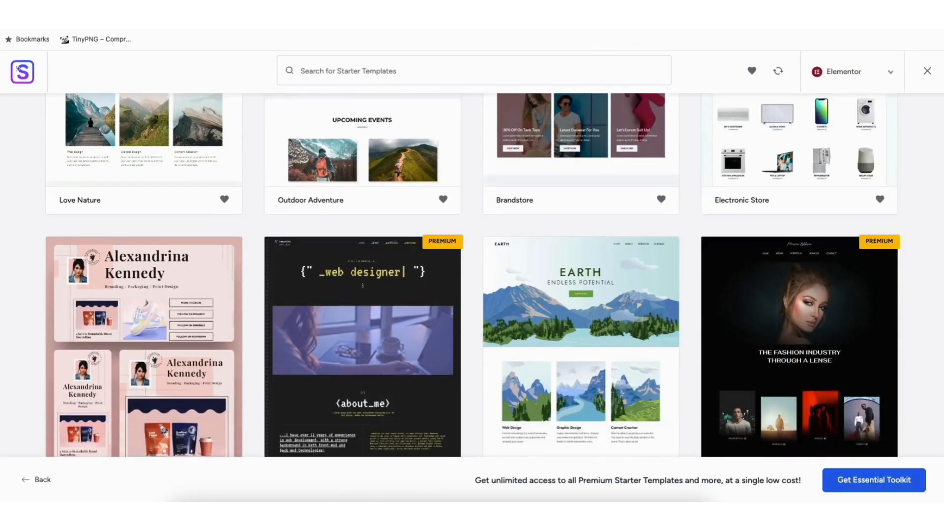
scroll(57, 110, down, 9)
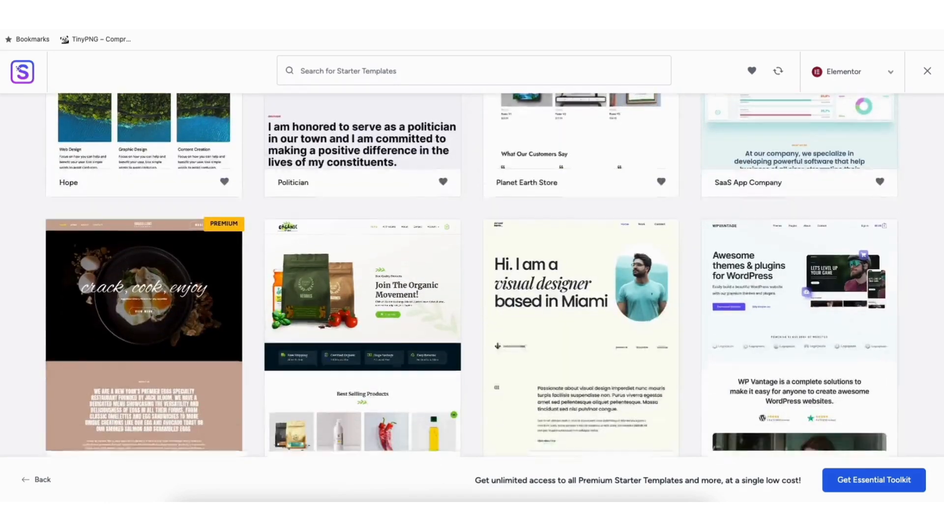
scroll(472, 275, down, 10)
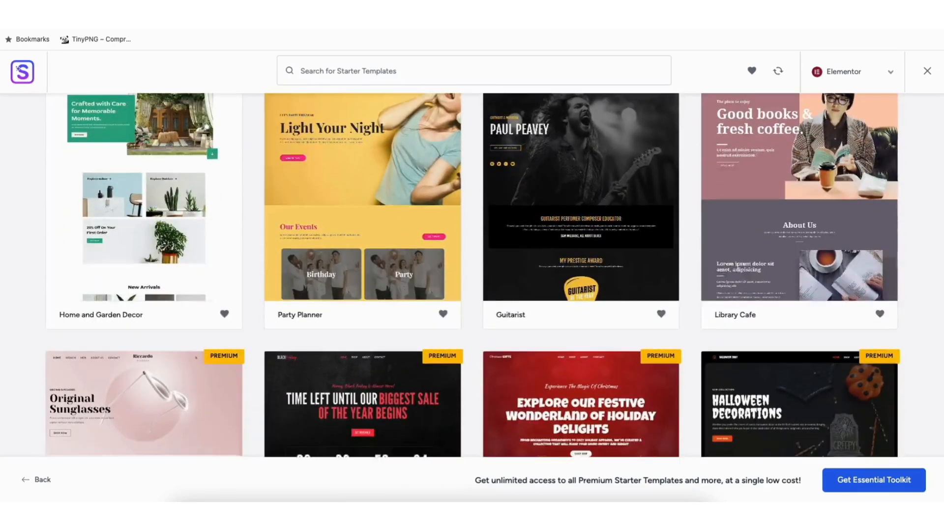
scroll(472, 275, down, 10)
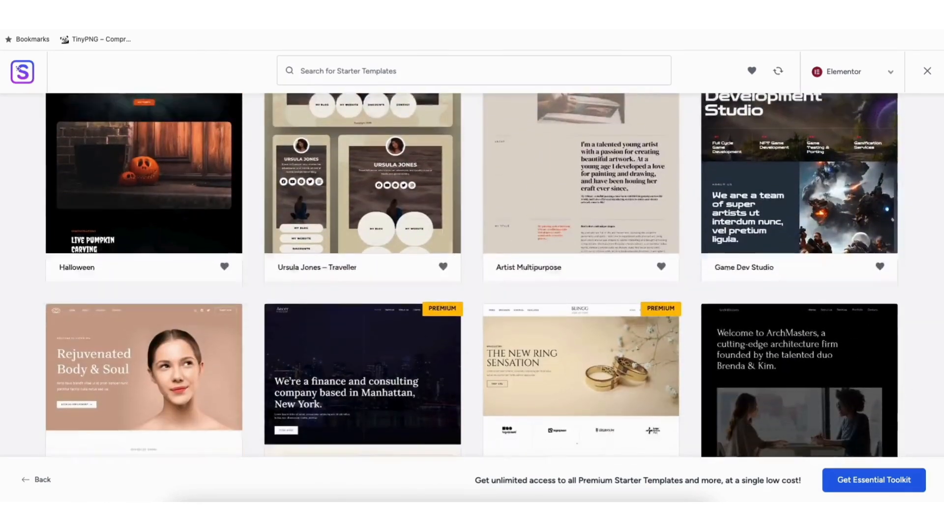
scroll(472, 275, down, 10)
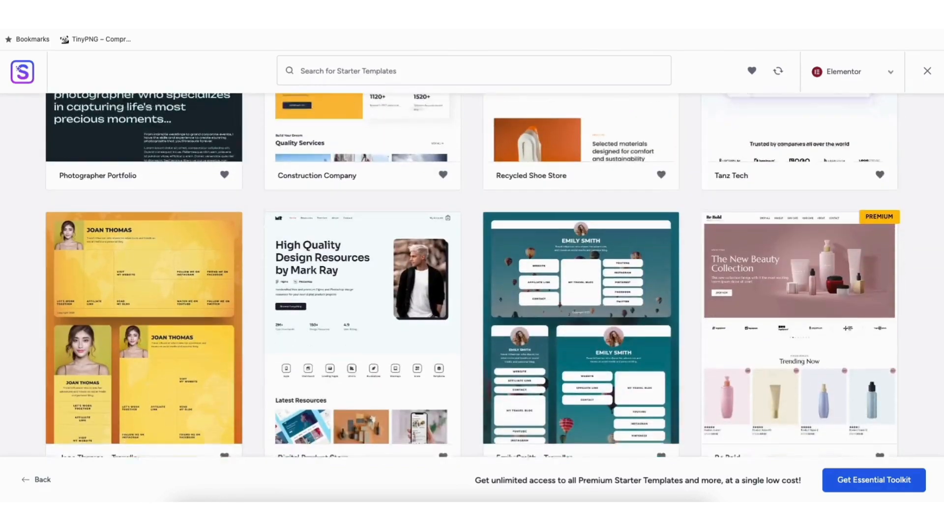
scroll(472, 275, down, 7)
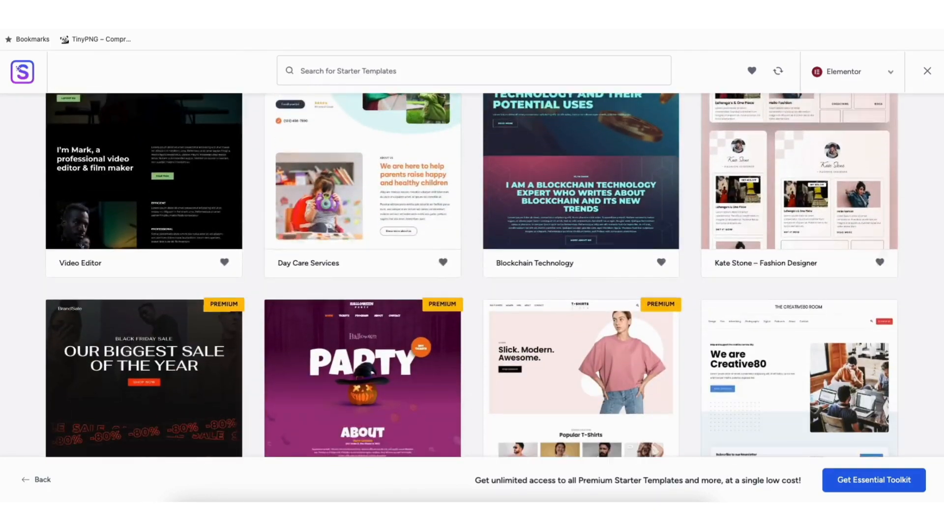
scroll(472, 275, down, 8)
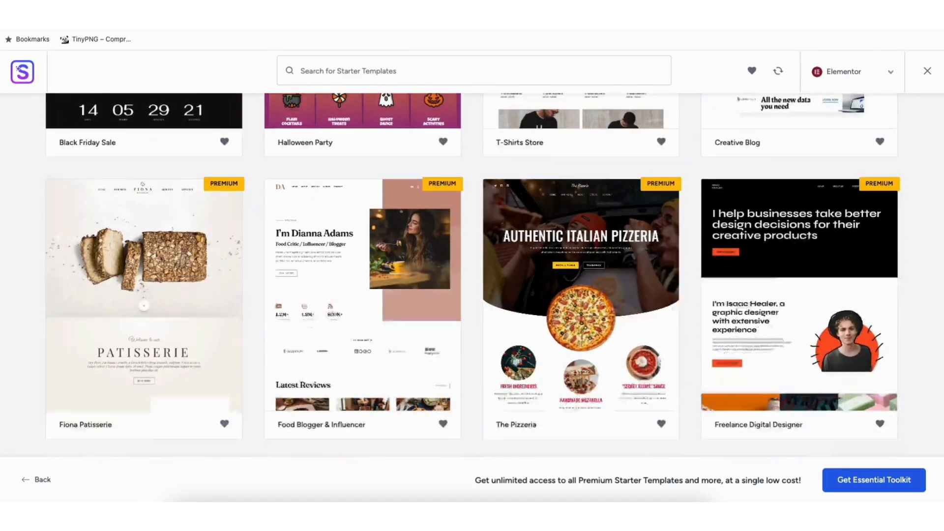
scroll(472, 276, down, 8)
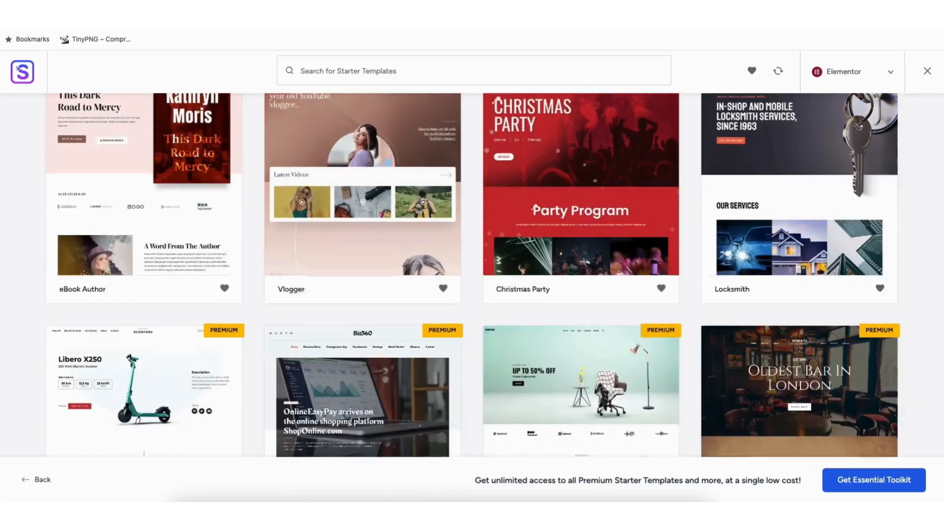
scroll(405, 252, down, 5)
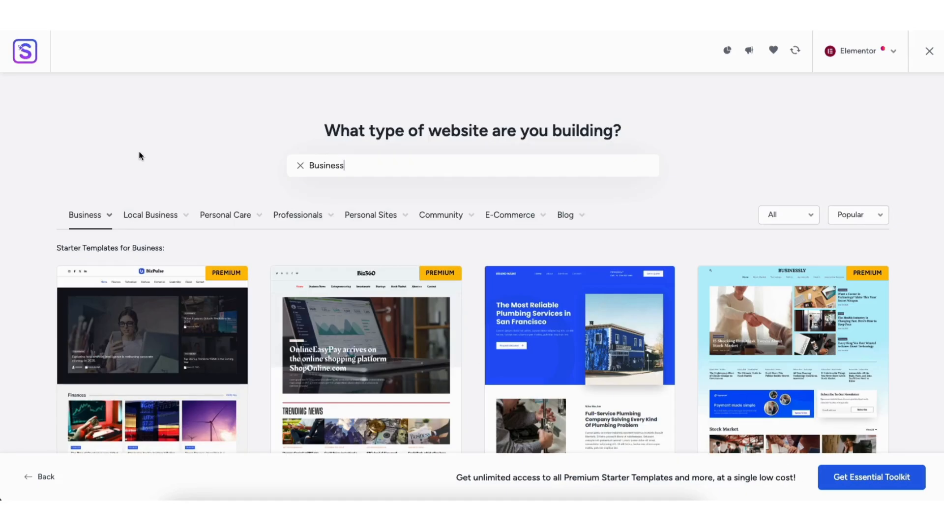
- Browse the starter templates in the Business category and select the Business Coaching & Consulting template
mouse_move(93, 215)
scroll(472, 265, down, 15)
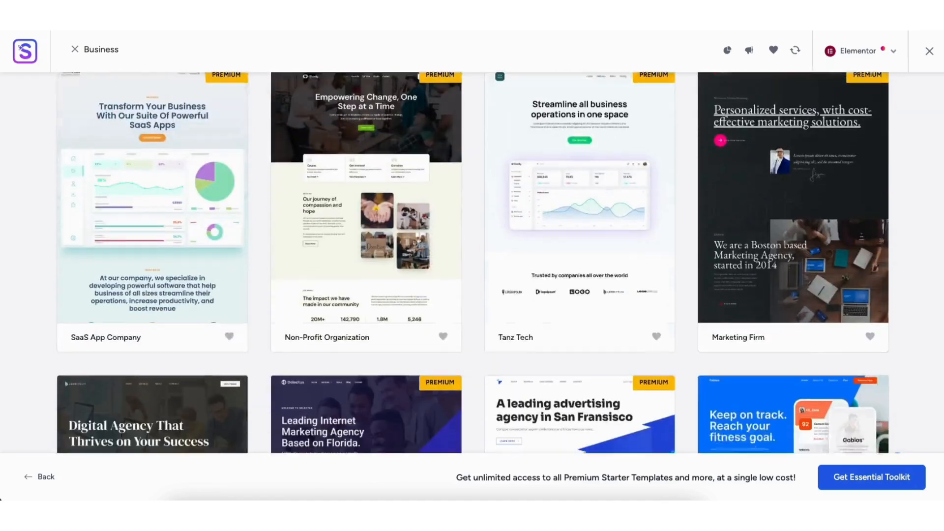
scroll(472, 265, down, 20)
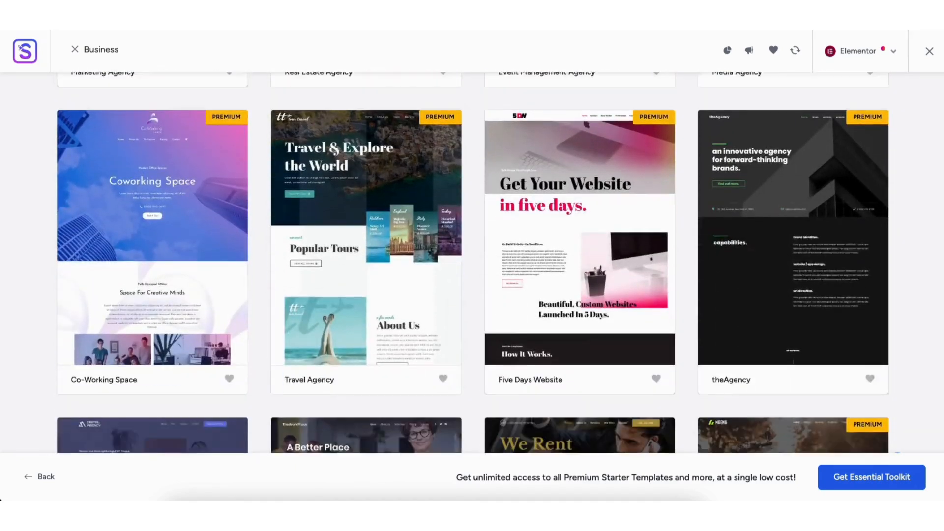
scroll(472, 266, down, 15)
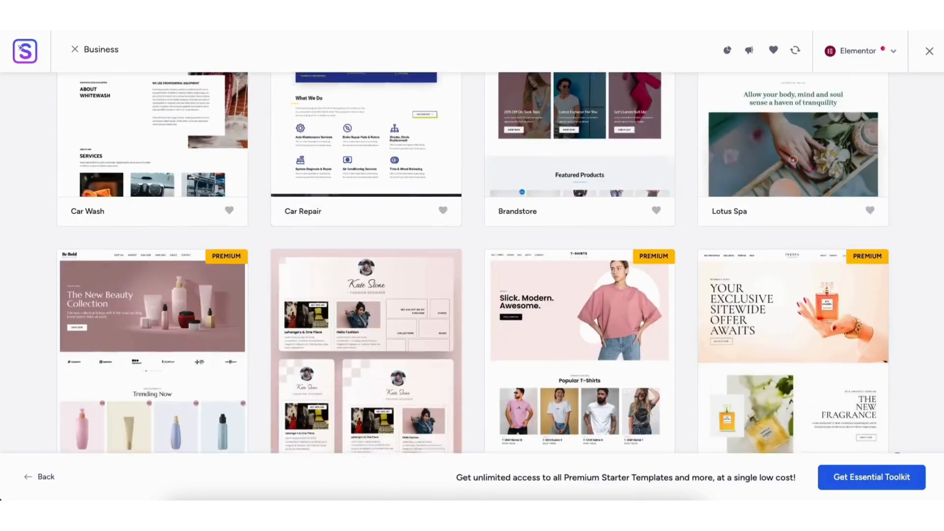
scroll(472, 265, down, 15)
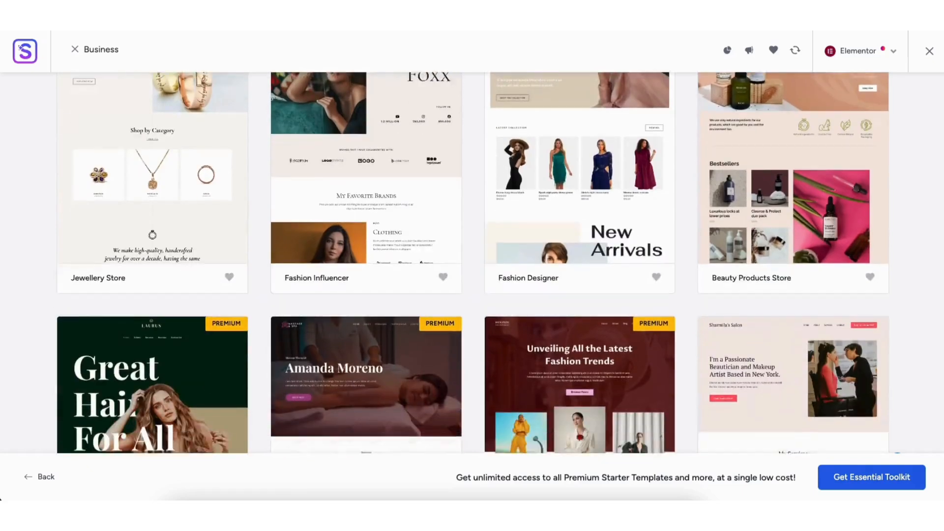
scroll(472, 265, down, 5)
scroll(472, 265, up, 15)
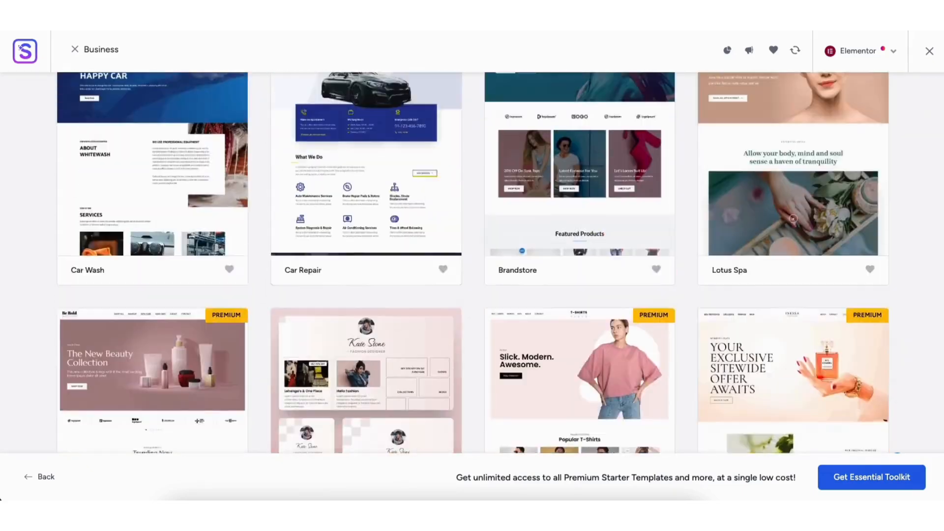
scroll(793, 218, up, 20)
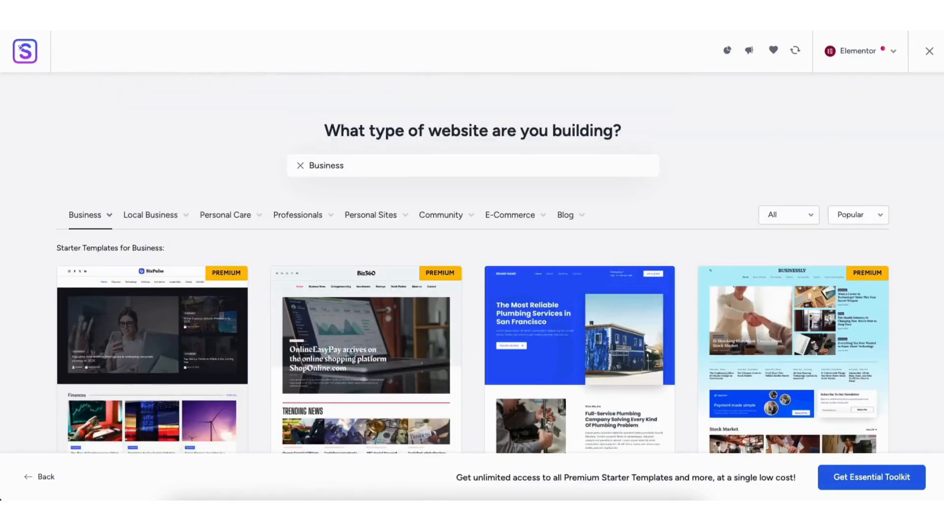
scroll(472, 265, down, 10)
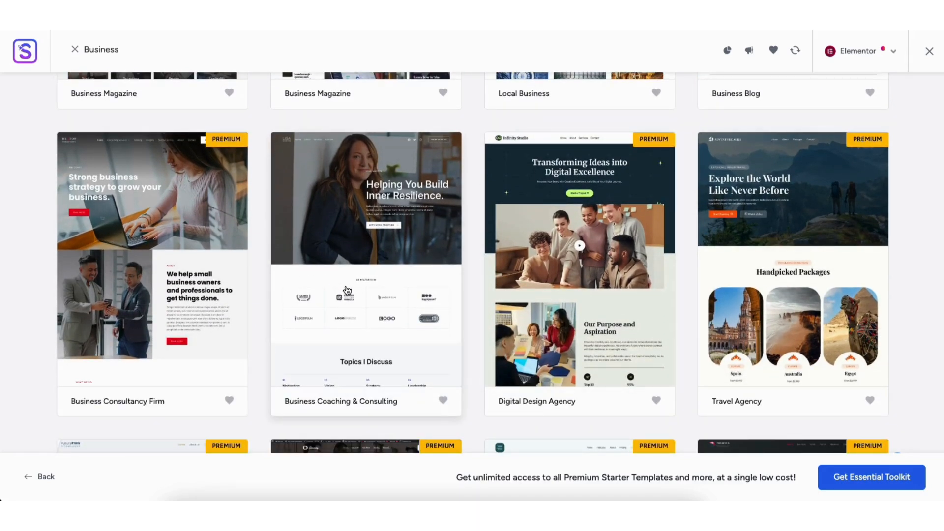
click(343, 255)
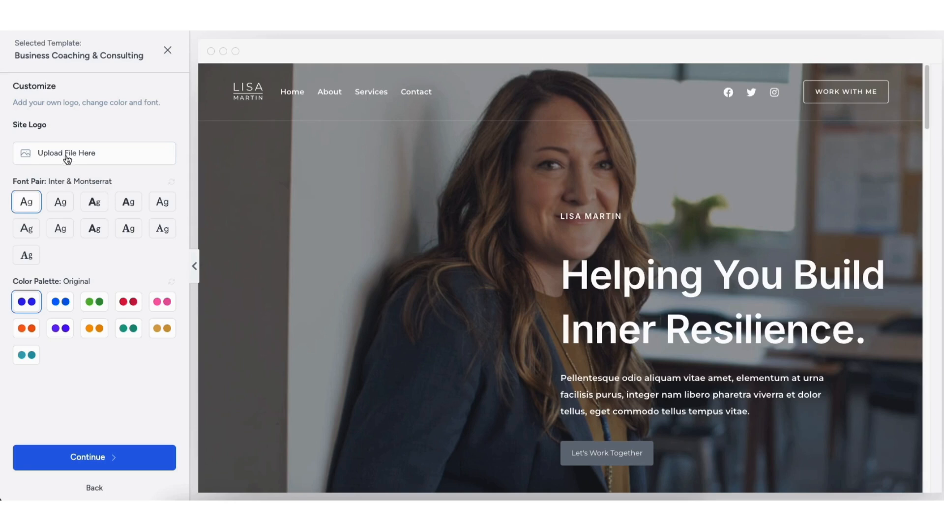
- Preview alternative color palettes on the Business Coaching & Consulting template, and return to the Original palette
click(63, 302)
click(93, 305)
click(133, 308)
click(166, 305)
click(157, 335)
click(133, 333)
click(94, 329)
click(61, 329)
click(30, 303)
- Continue from the template customization to the feature selection, and toggle the Automation & Integrations feature on and off again
click(83, 458)
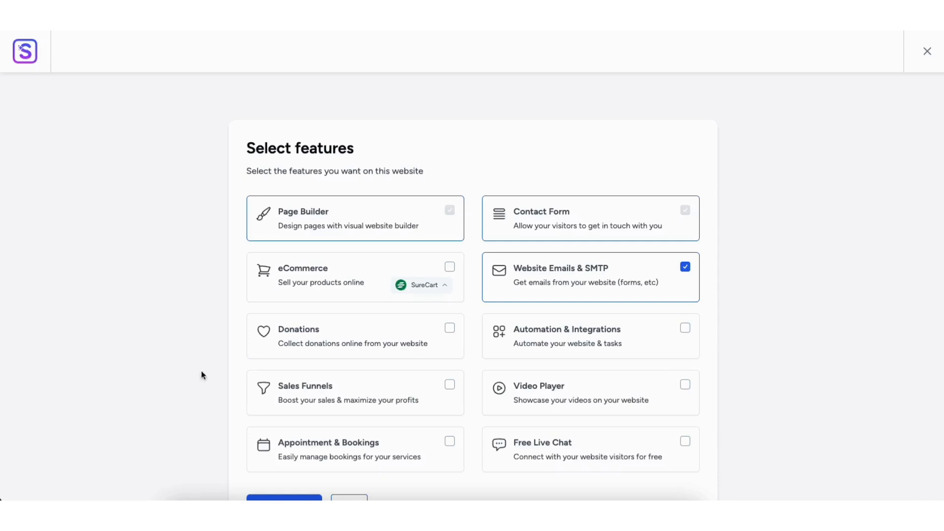
scroll(914, 148, down, 2)
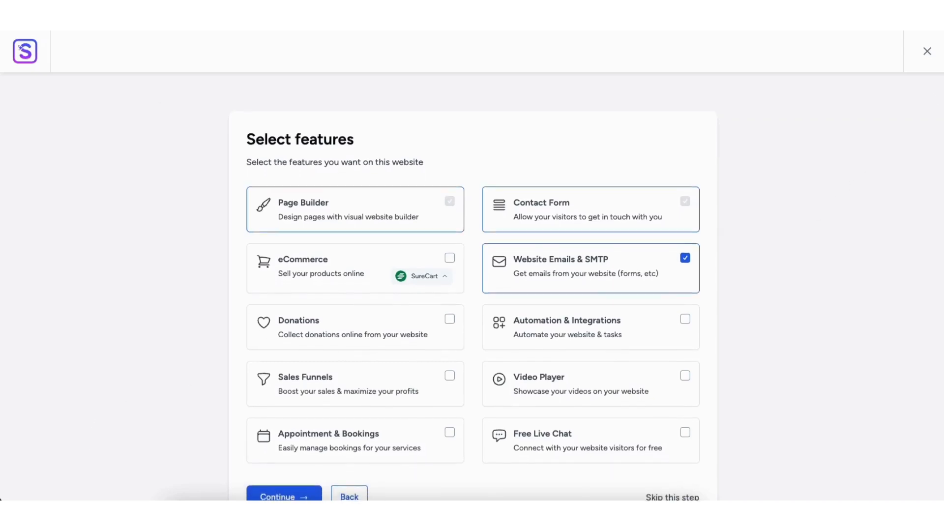
click(685, 265)
click(686, 266)
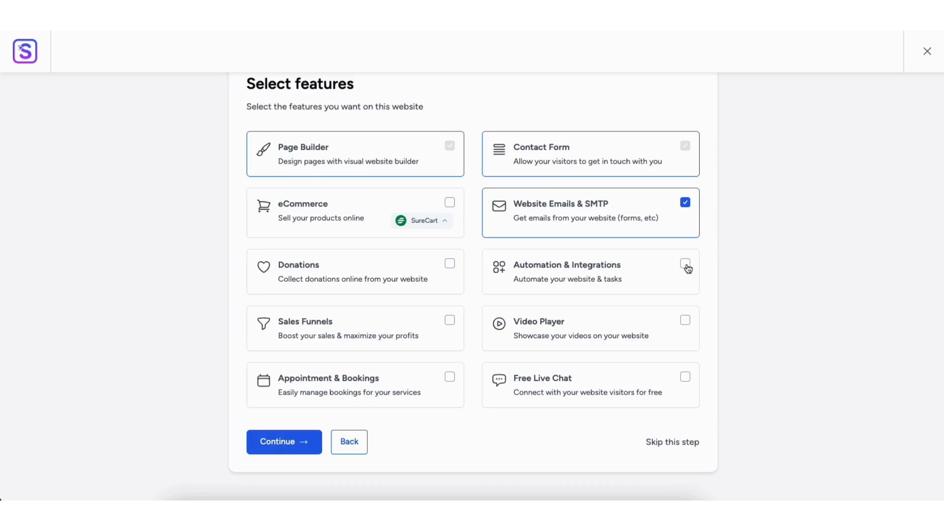
- Skip the feature selection, build the website from the template with all advanced import options enabled, and view the finished site
click(669, 444)
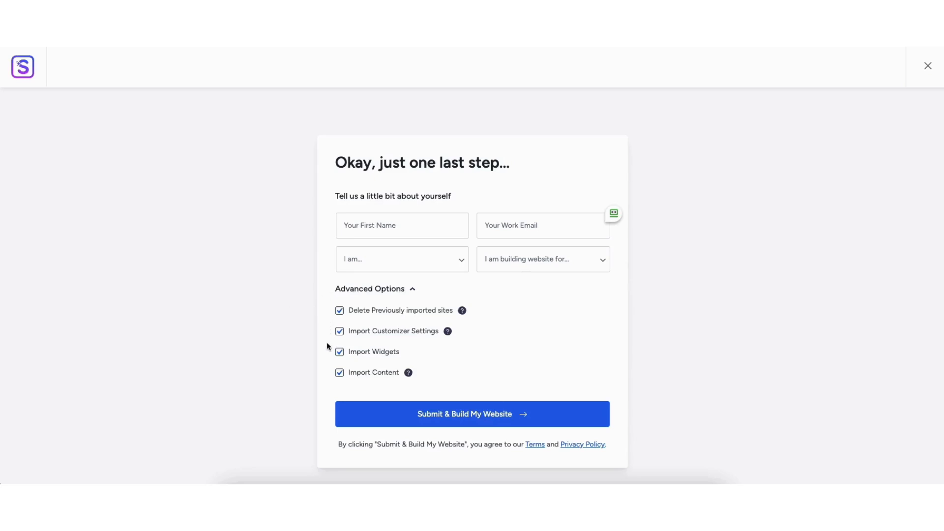
click(463, 414)
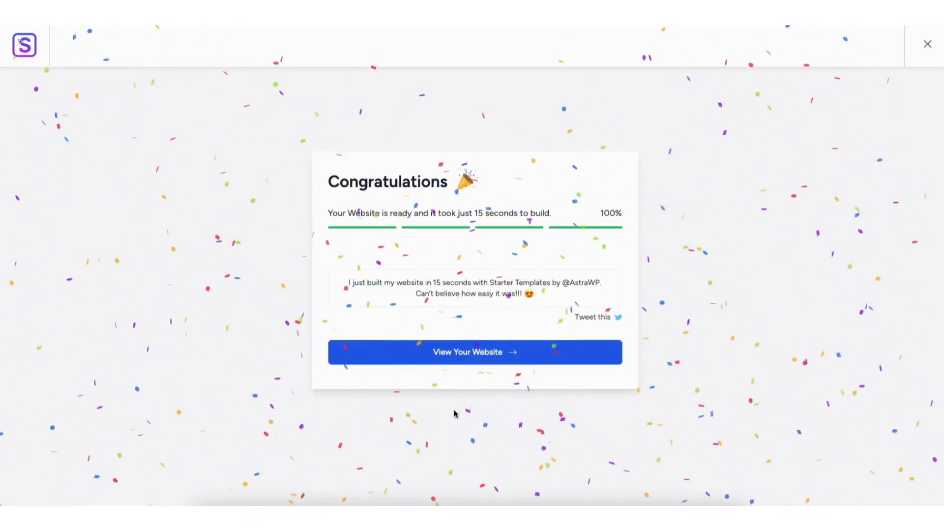
click(453, 351)
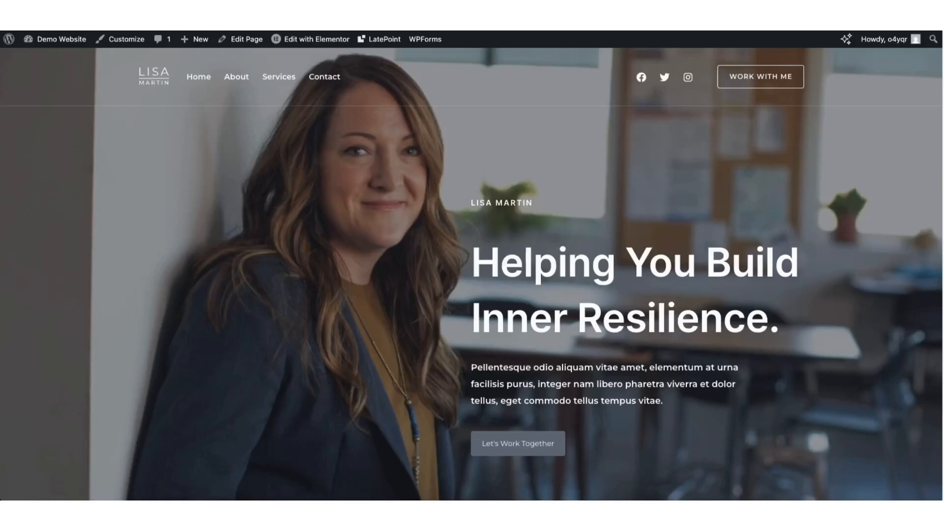
- Review the imported home page down to its footer and open the page for editing in Elementor
scroll(471, 274, down, 8)
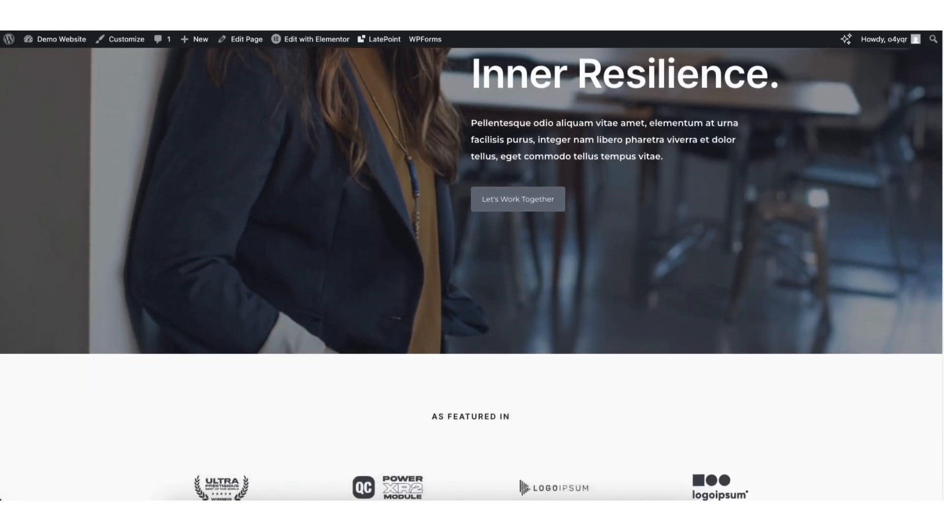
scroll(471, 275, down, 12)
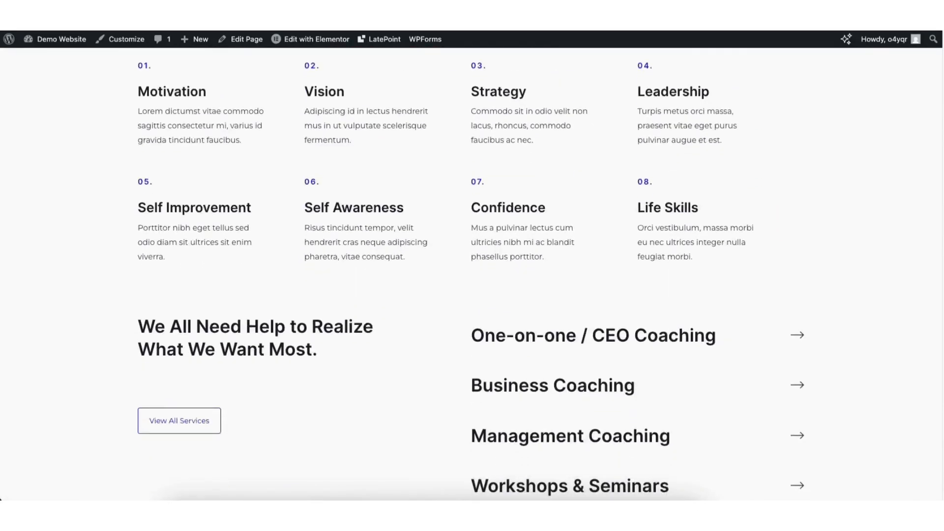
scroll(471, 275, down, 12)
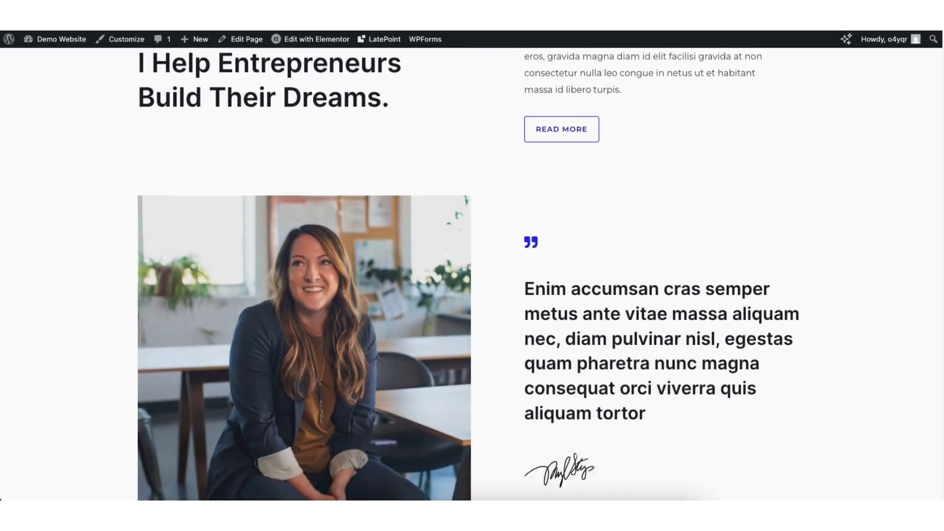
scroll(471, 275, down, 12)
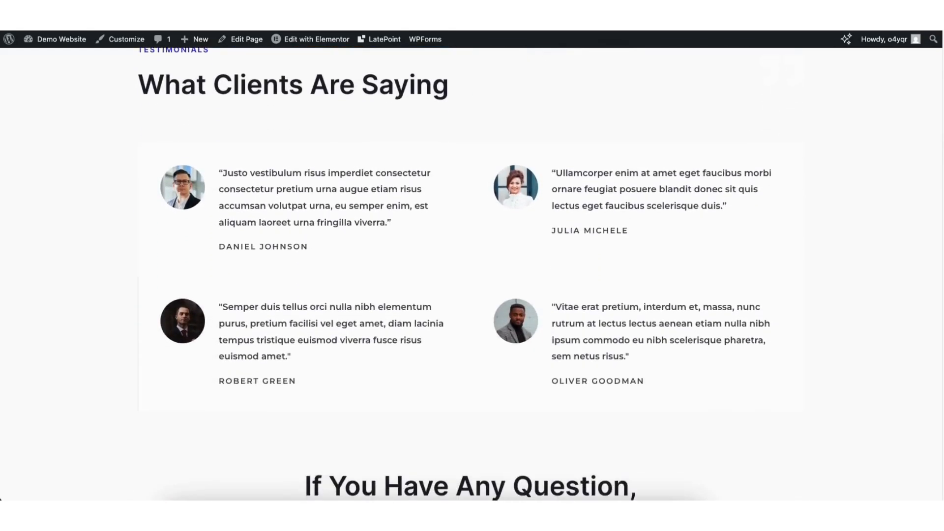
scroll(471, 275, down, 6)
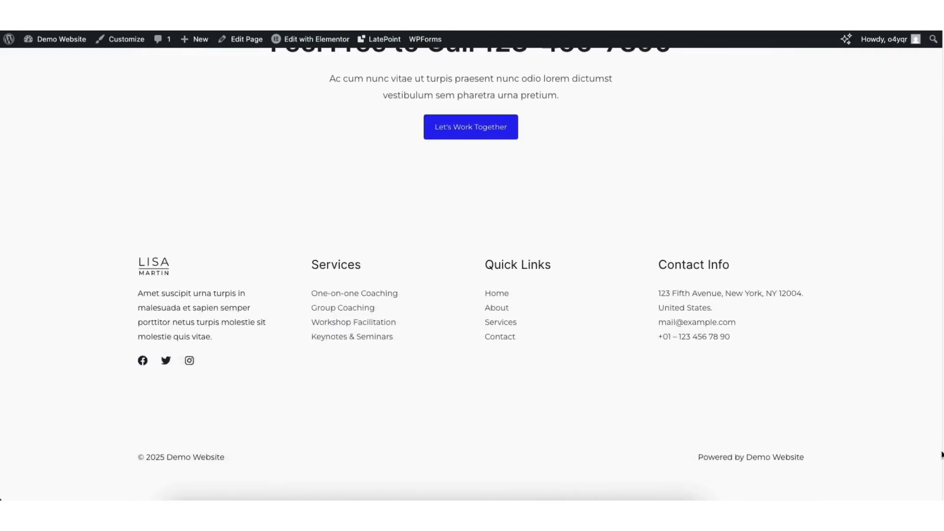
mouse_move(305, 43)
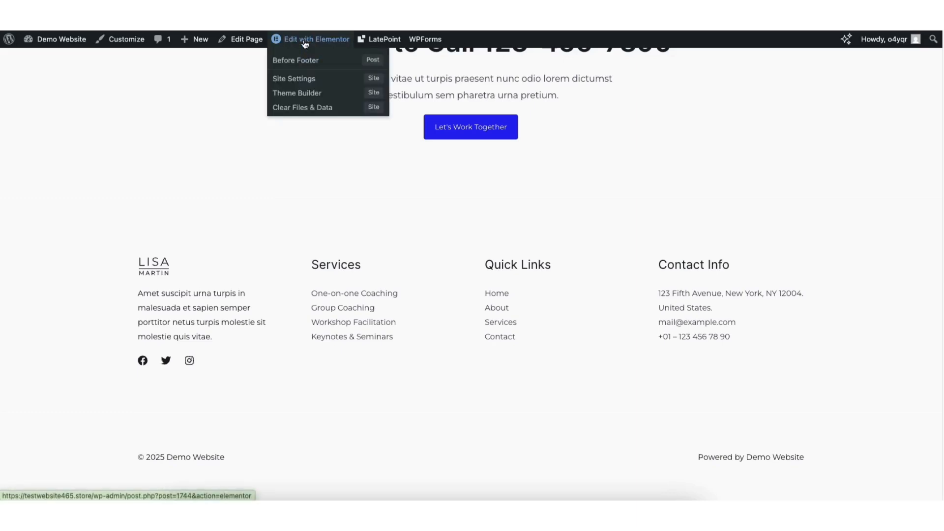
click(305, 44)
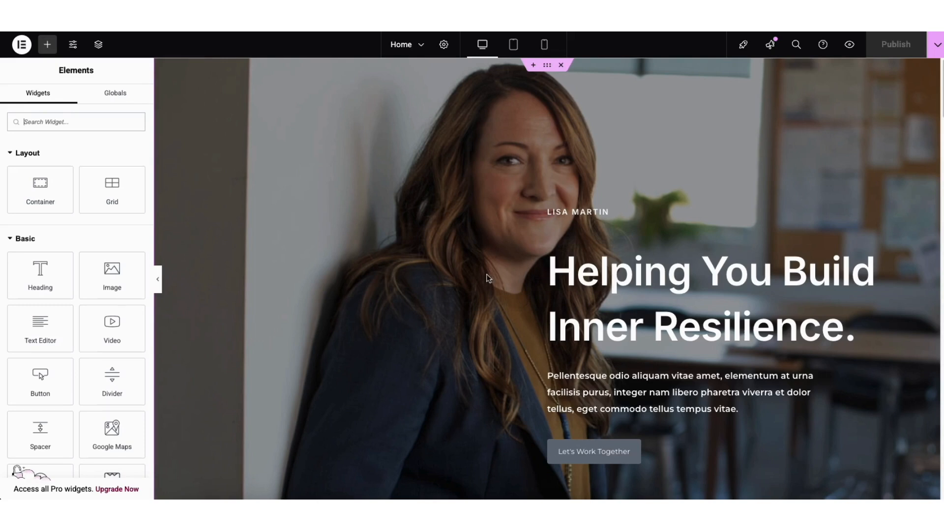
- Replace the hero heading "Helping You Build Inner Resilience." with "Demo Small Business Website."
click(559, 273)
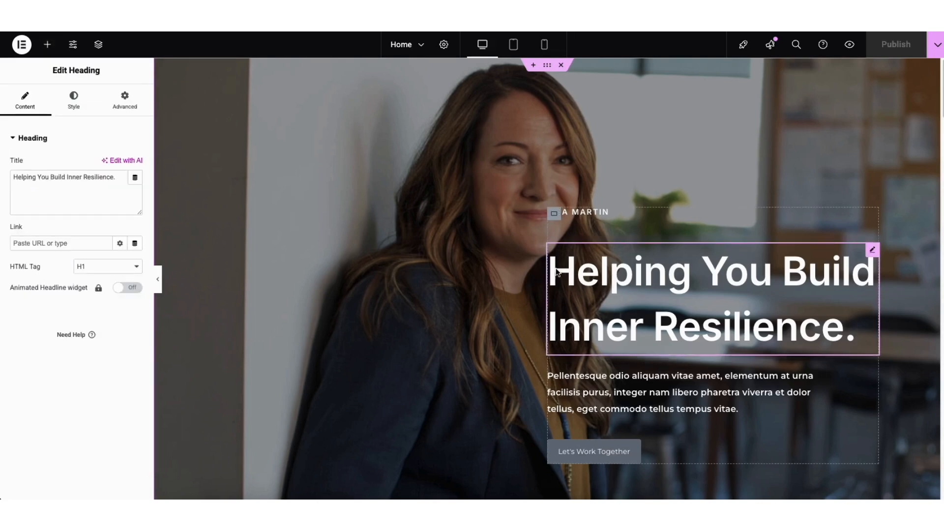
drag(548, 271, 854, 321)
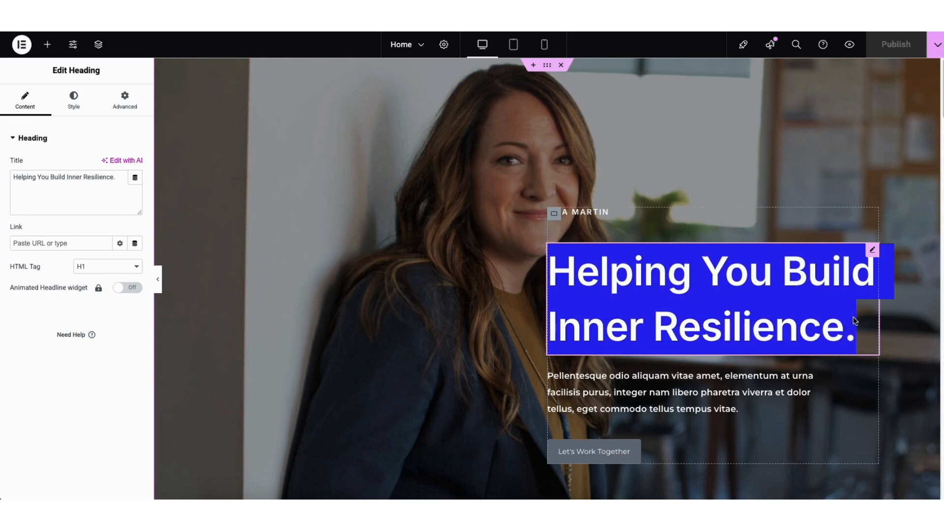
click(854, 321)
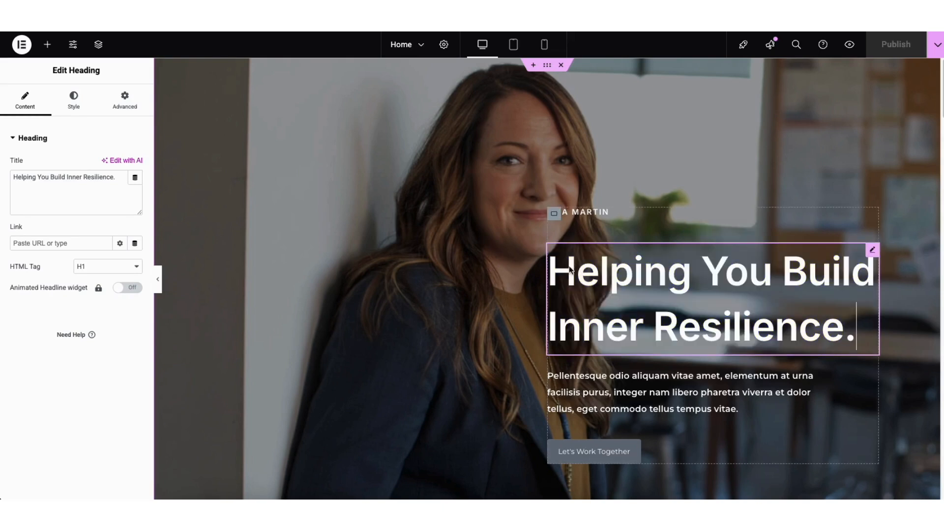
drag(548, 270, 854, 309)
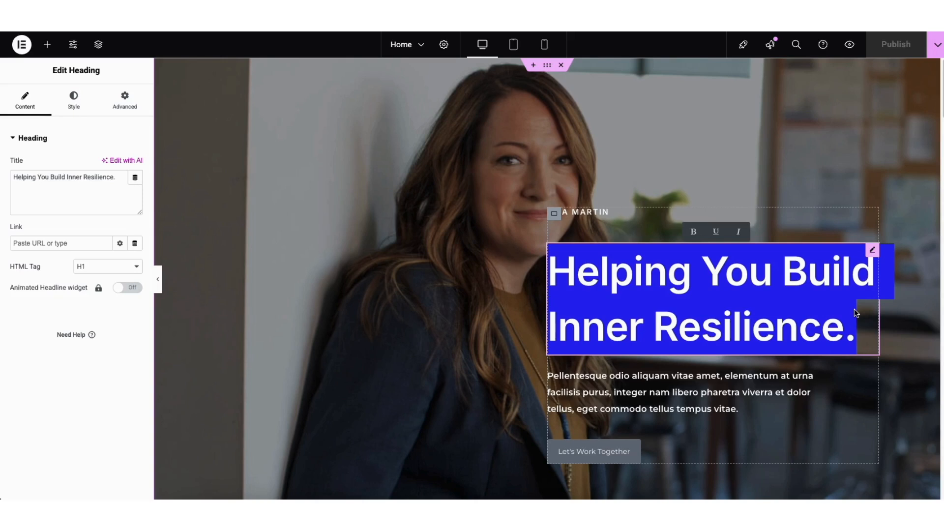
text(Demo Small Bu)
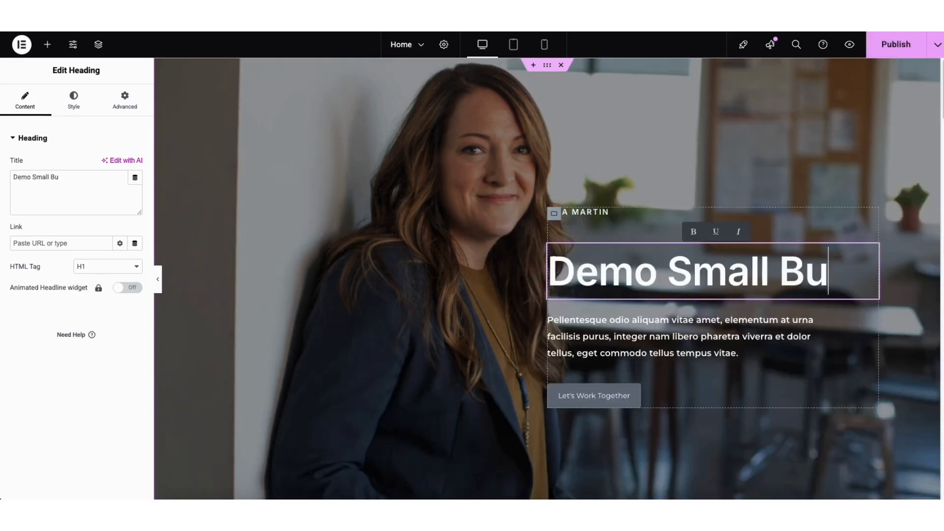
text(siness Website.)
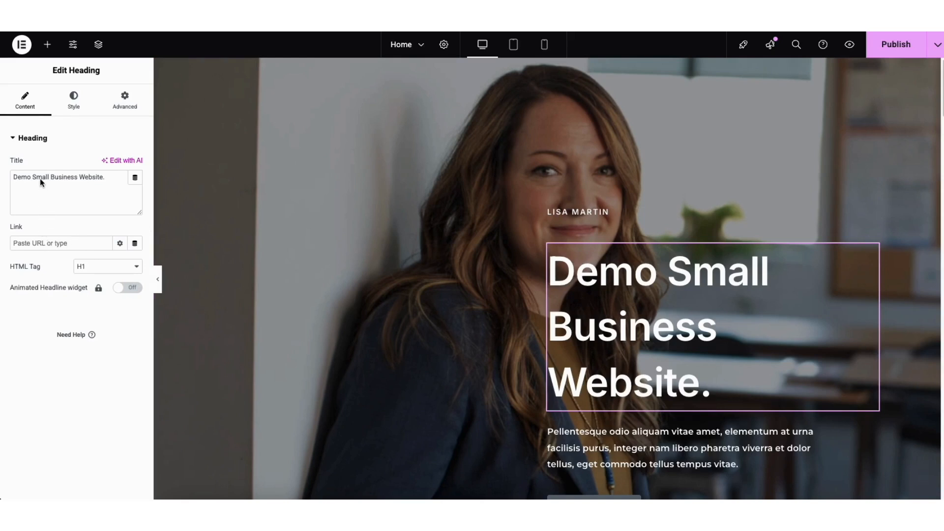
- Look through the hero heading's style settings, including its typography options and the available font families
click(69, 105)
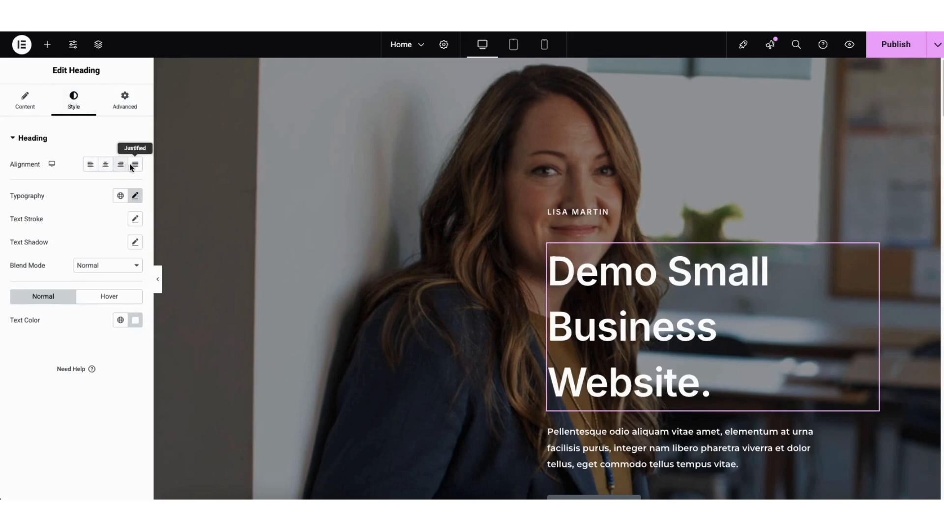
click(135, 196)
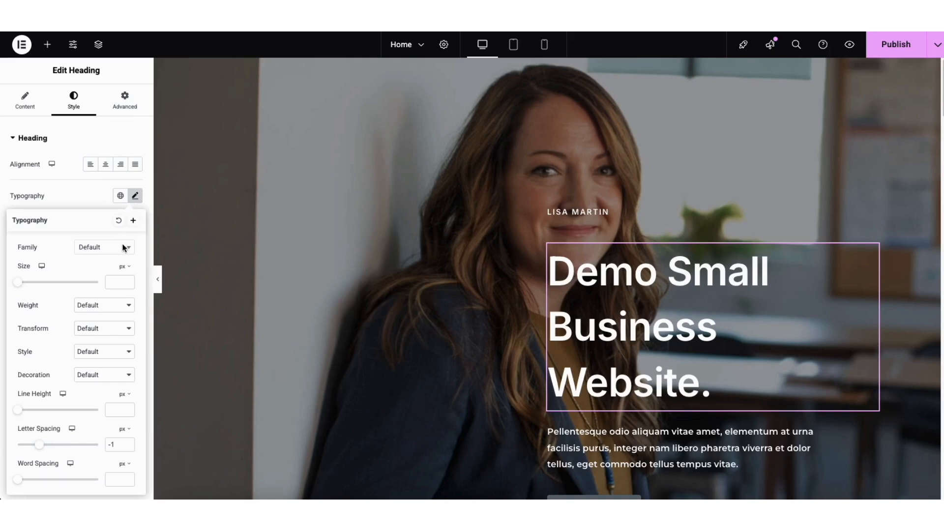
click(124, 247)
drag(131, 278, 130, 291)
click(50, 250)
click(68, 196)
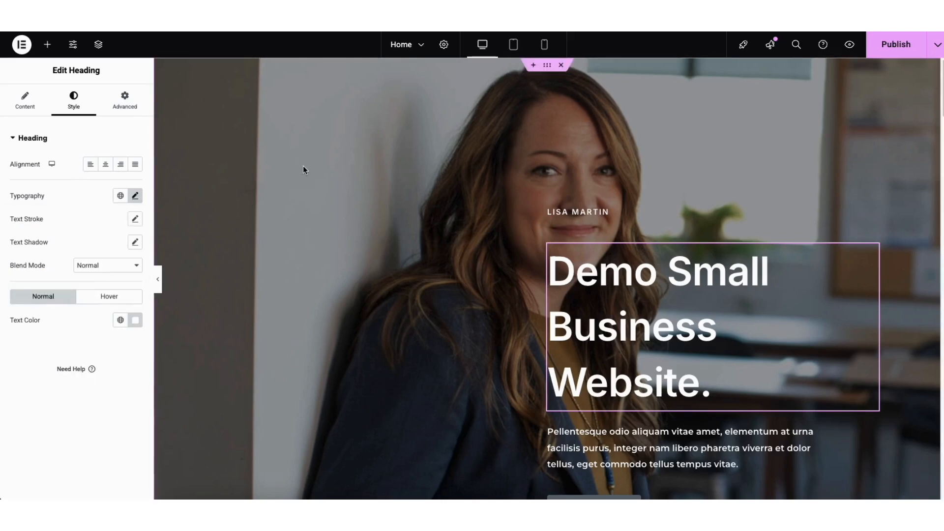
- Edit the hero container's background and reselect business-consulting-hero-img-bg.jpg from the media library as its image
right_click(240, 167)
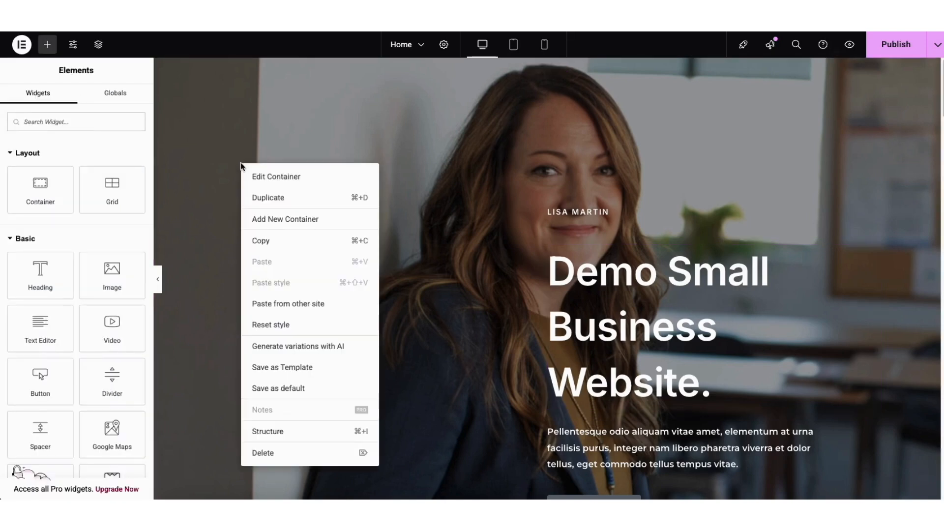
click(259, 178)
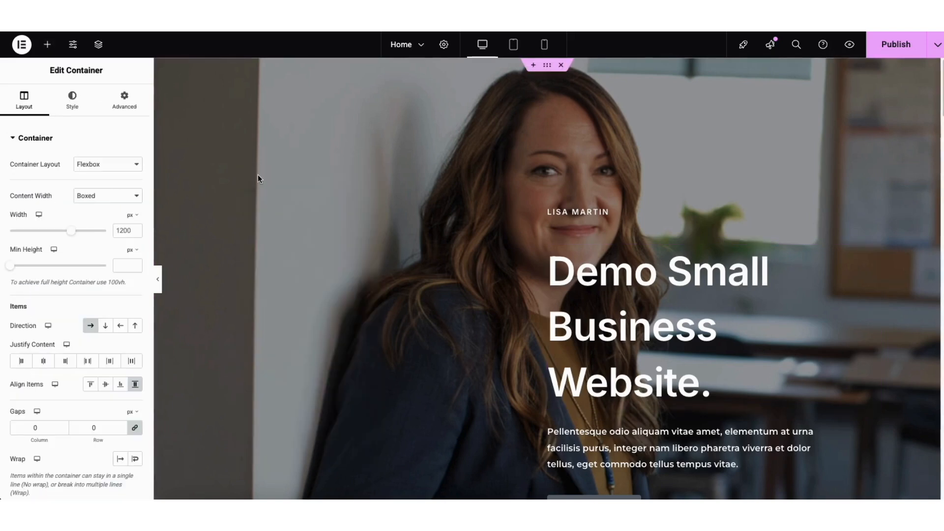
click(72, 104)
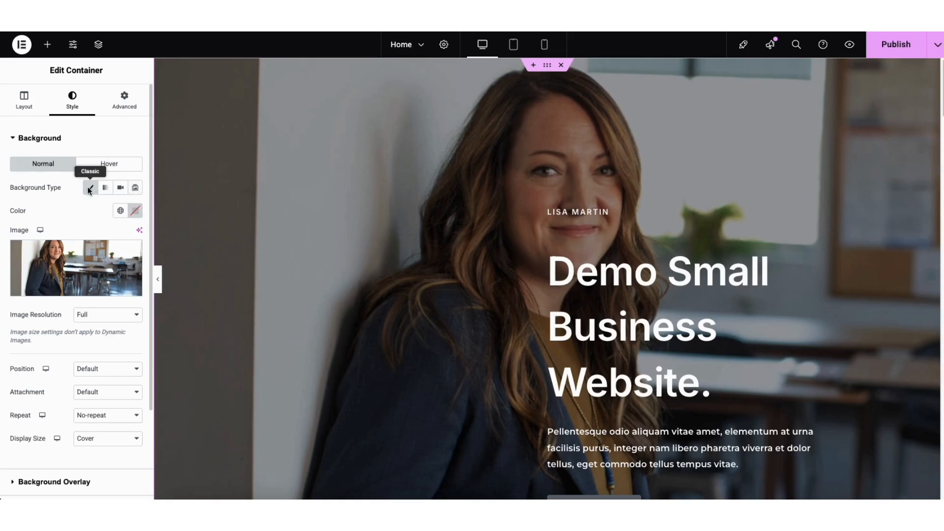
mouse_move(83, 253)
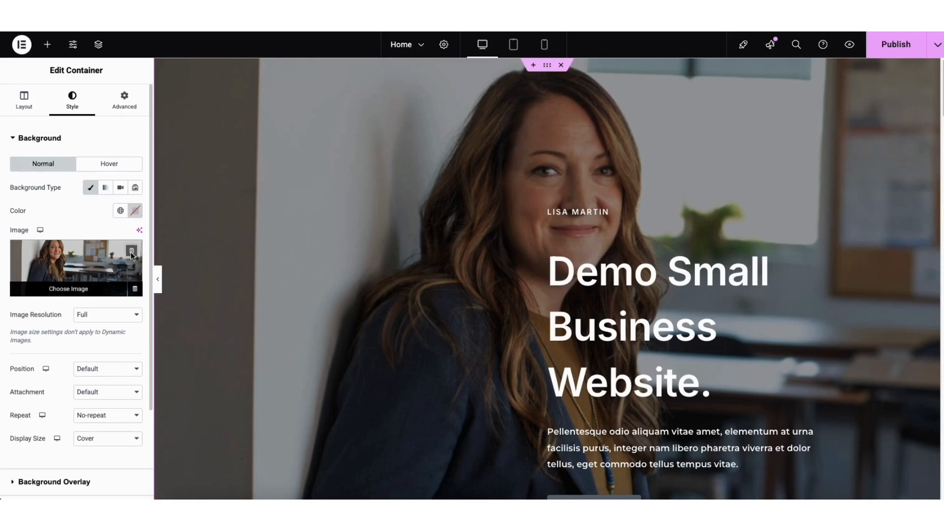
click(86, 266)
click(155, 87)
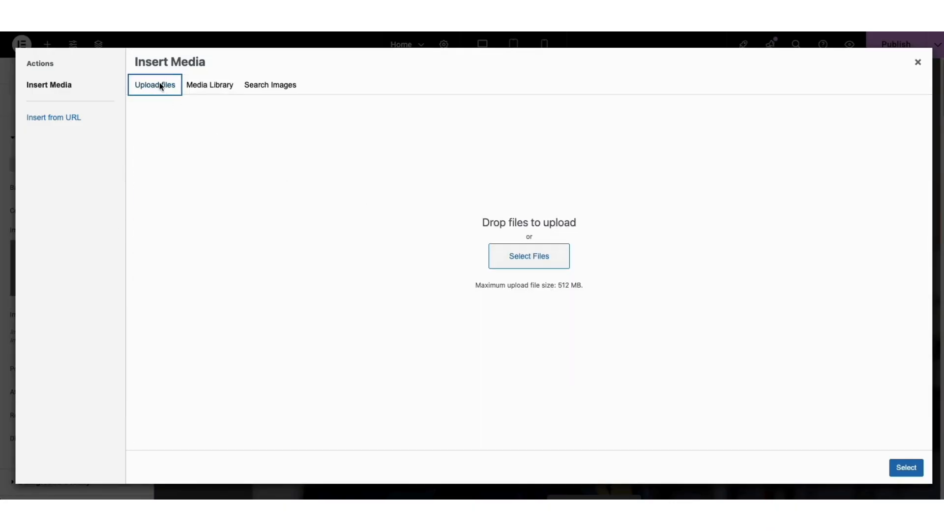
click(208, 86)
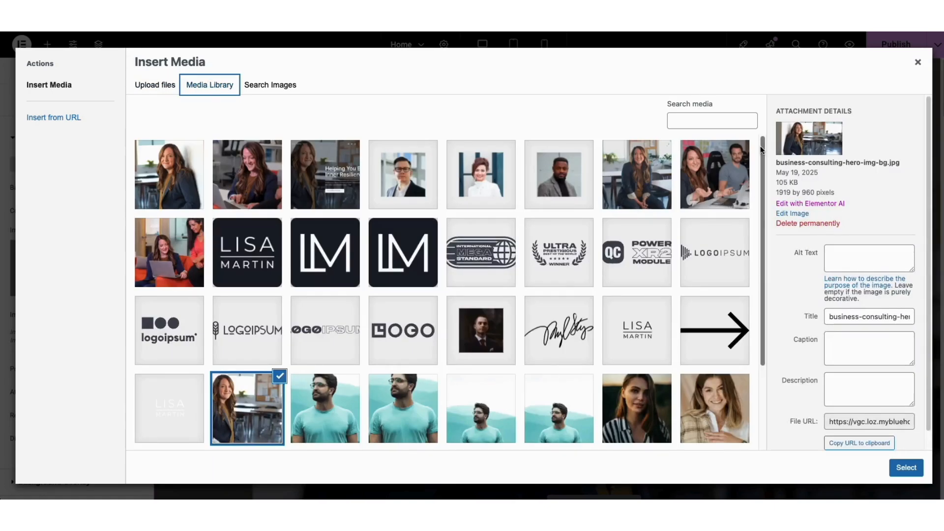
scroll(350, 309, down, 2)
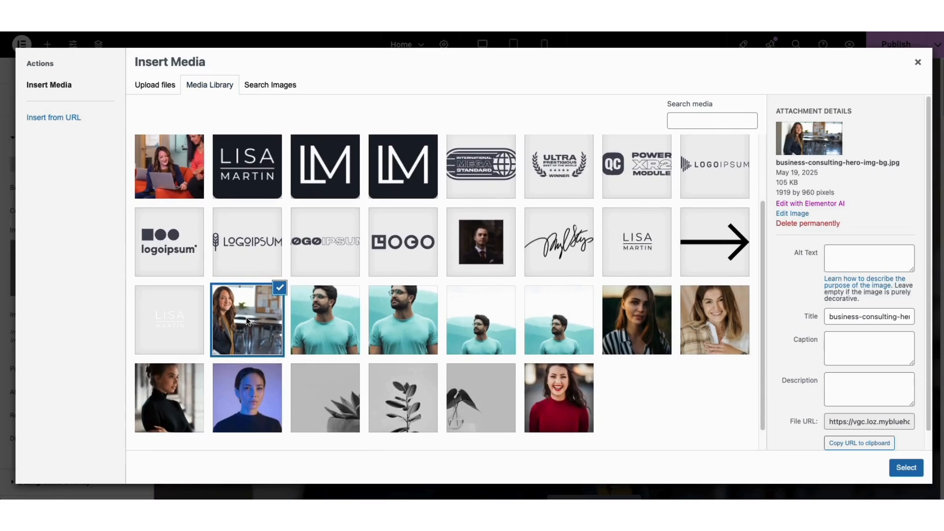
click(903, 470)
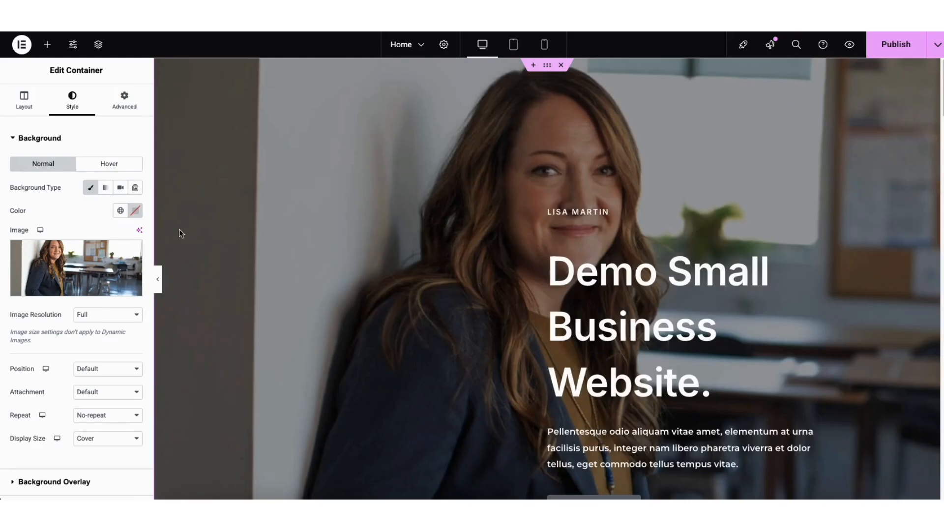
- Pick a darker color for the hero container's background overlay and set the overlay opacity to 0.51
scroll(74, 295, down, 3)
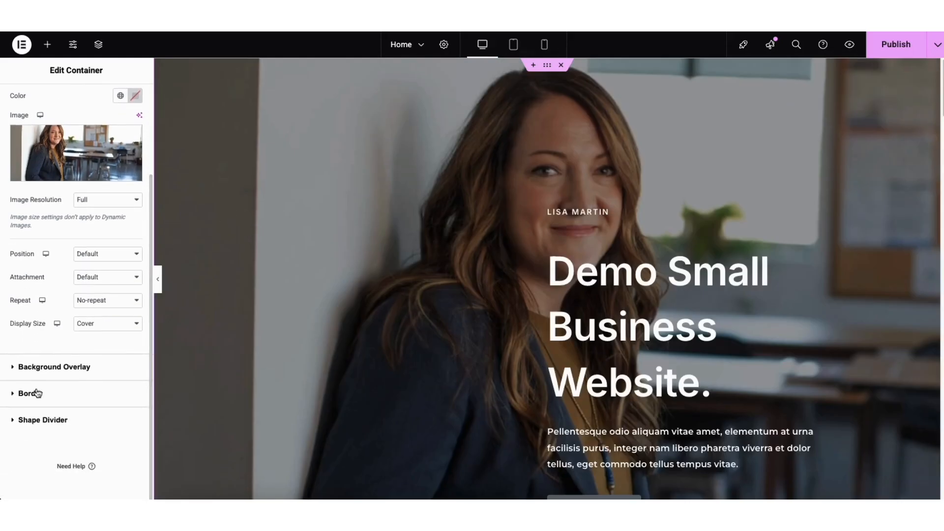
click(49, 368)
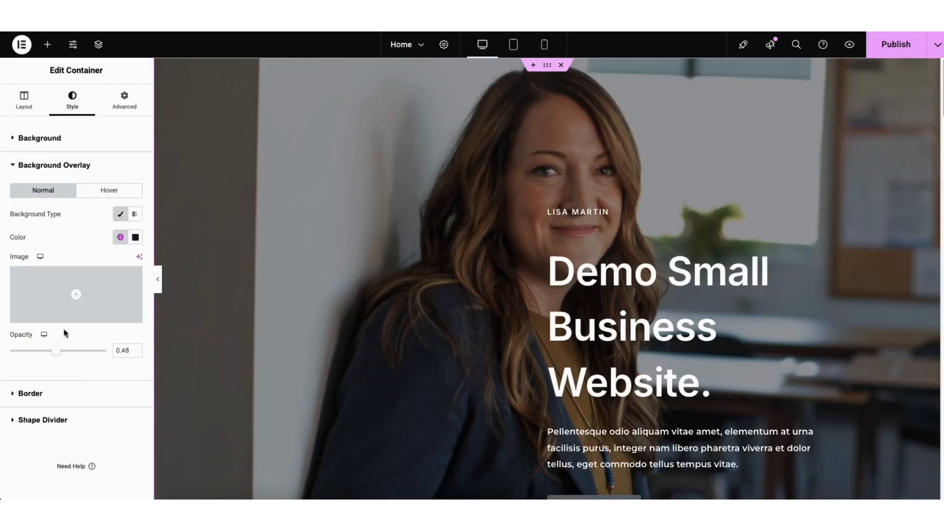
mouse_move(69, 286)
click(135, 237)
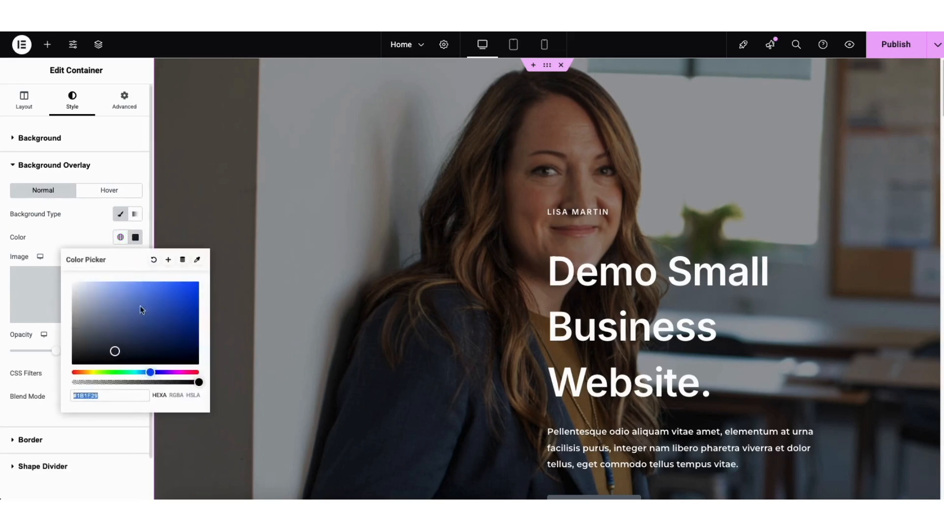
drag(143, 320, 92, 361)
click(55, 247)
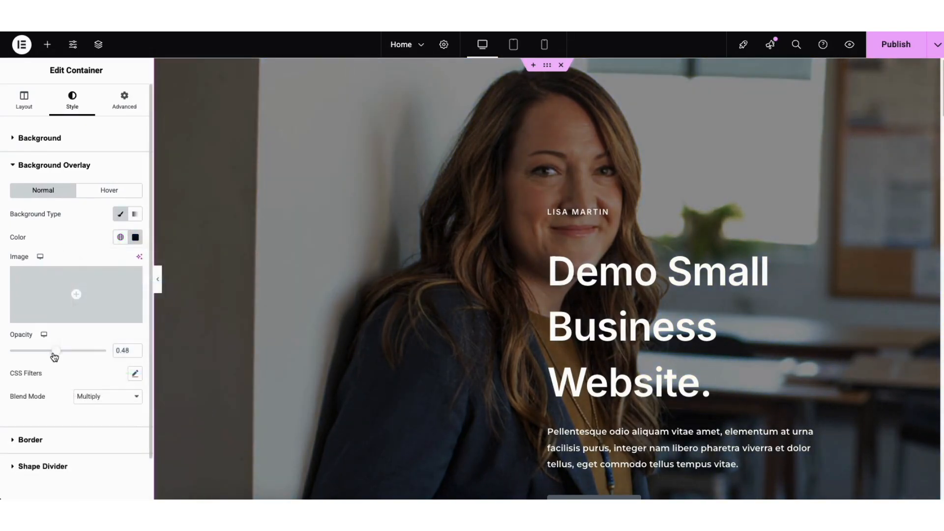
drag(85, 355, 59, 358)
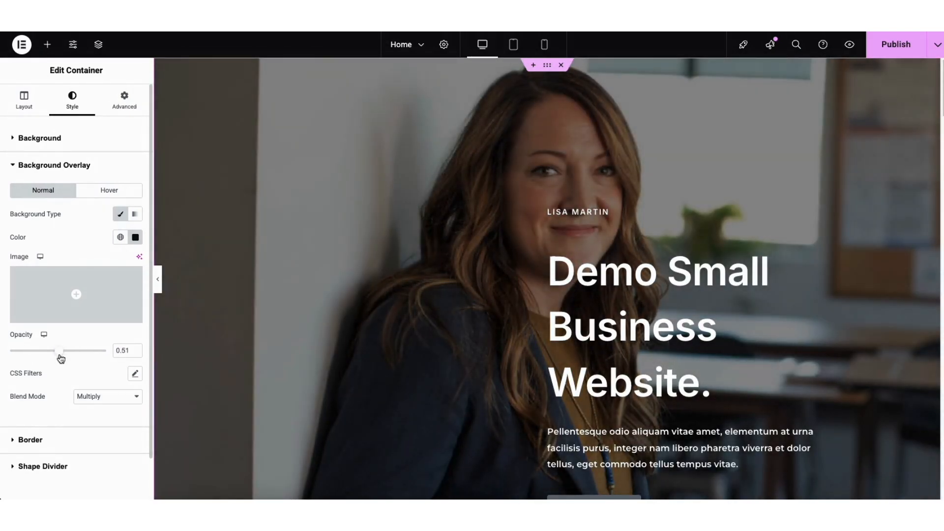
- Delete the "Let's Work Together" booking button below the hero section's paragraph
scroll(587, 289, down, 4)
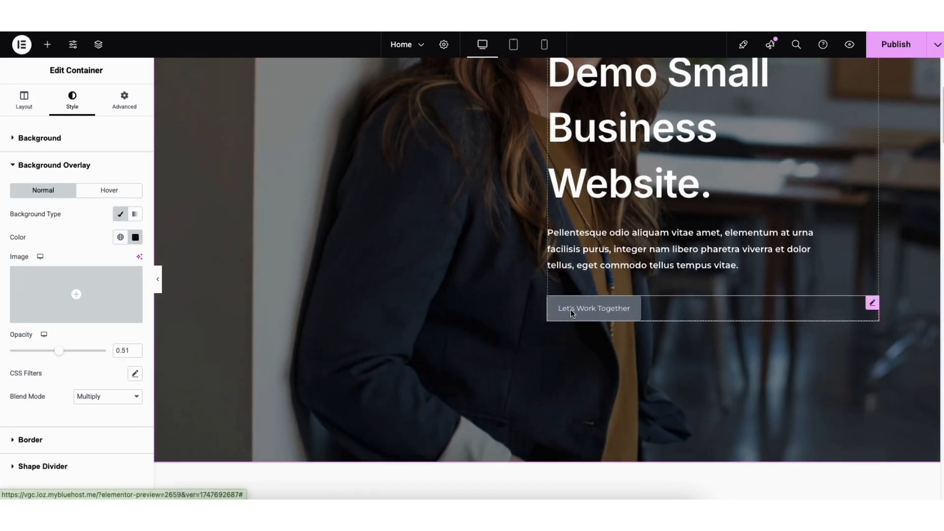
right_click(571, 309)
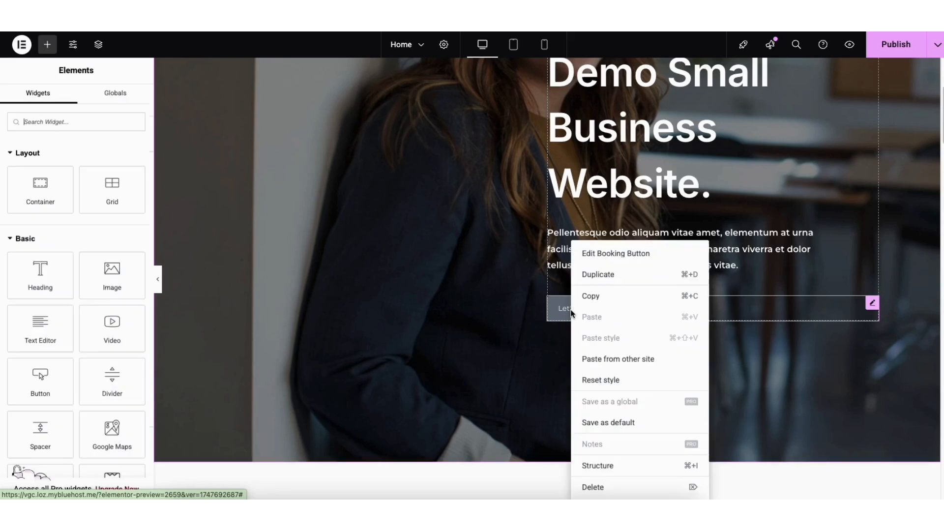
click(594, 487)
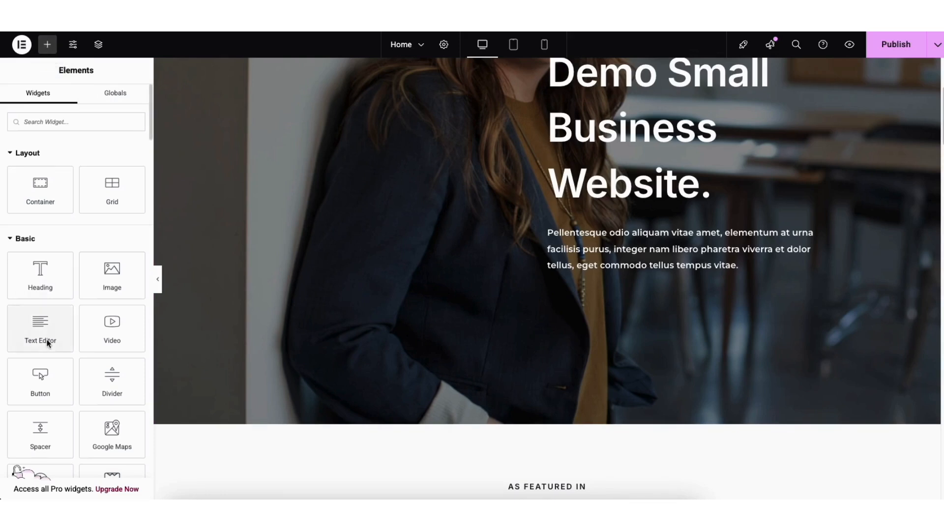
- Add a Button widget below the hero section's paragraph
drag(38, 378, 662, 304)
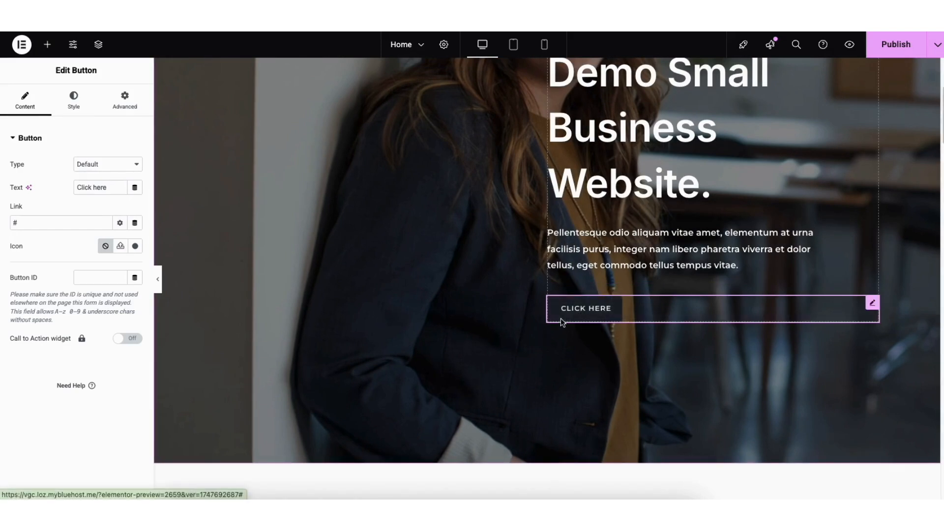
drag(77, 188, 122, 194)
click(81, 200)
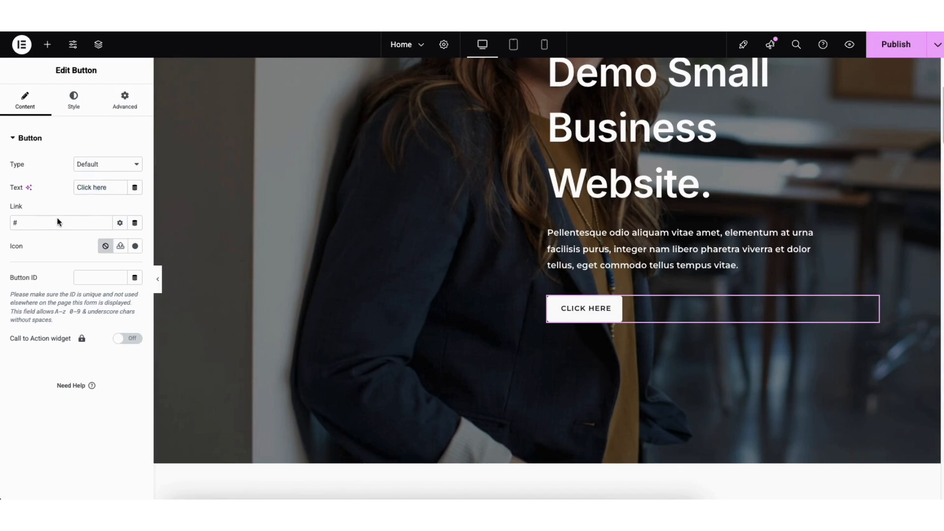
- Look through the new button's link options, icon library, and normal and hover style settings
click(120, 223)
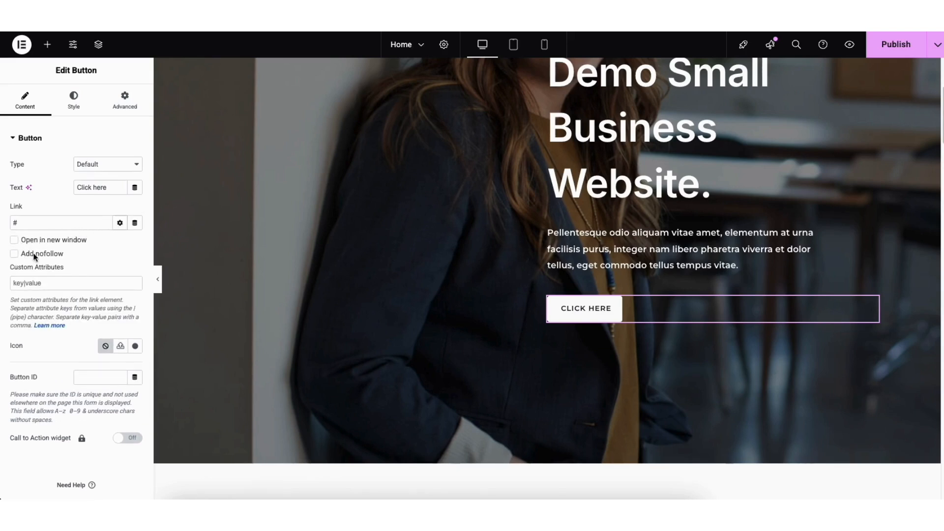
click(120, 223)
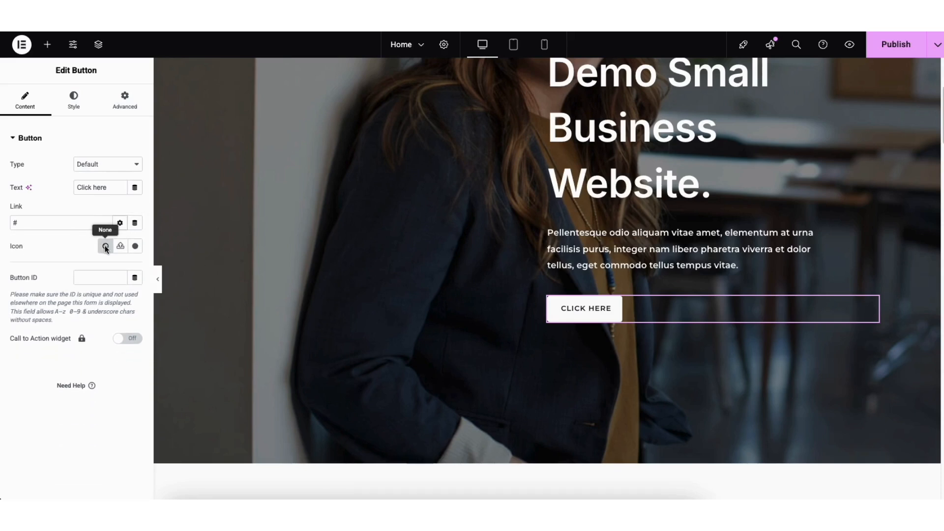
click(135, 247)
drag(765, 122, 765, 143)
click(791, 58)
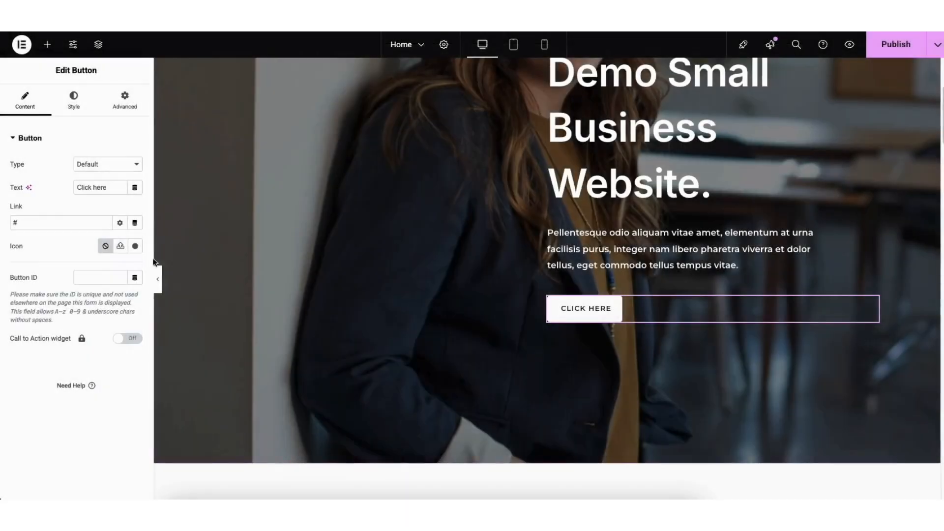
click(71, 94)
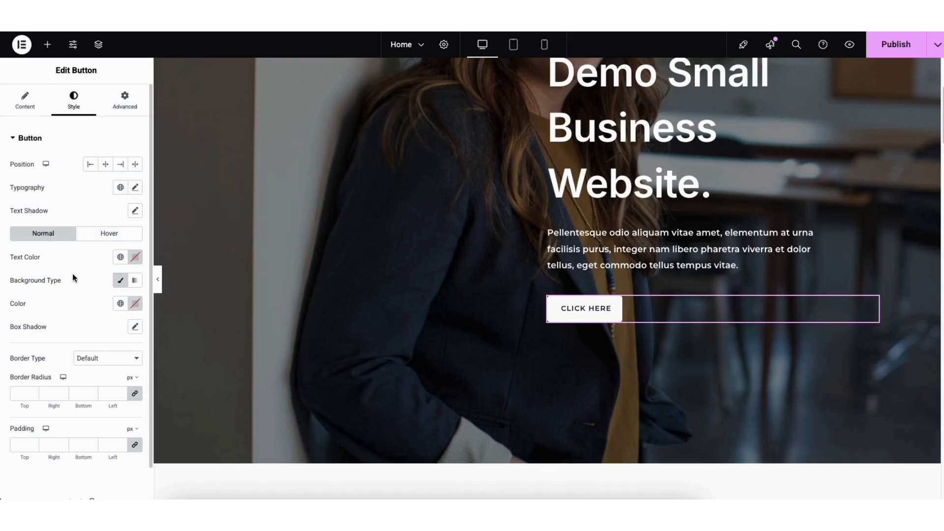
click(90, 233)
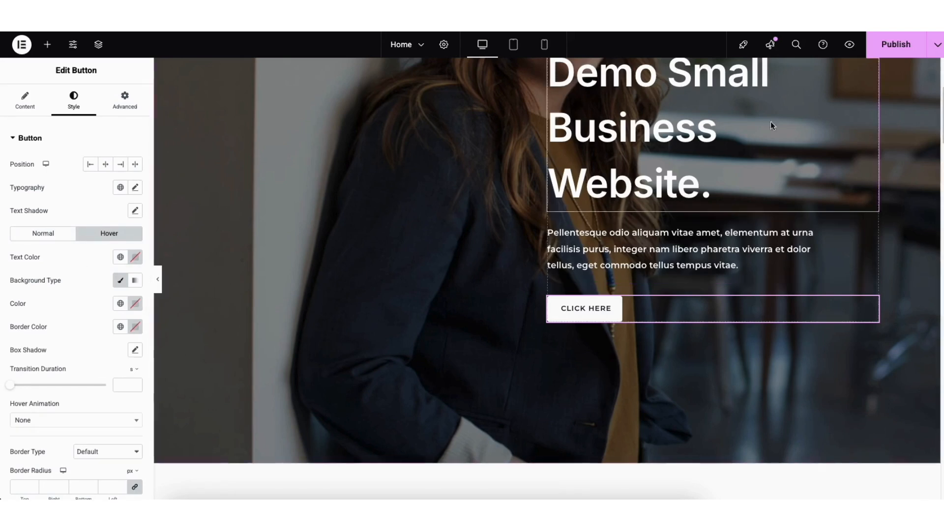
- Add a Heading widget above the View All Services button and delete it again
drag(943, 112, 935, 149)
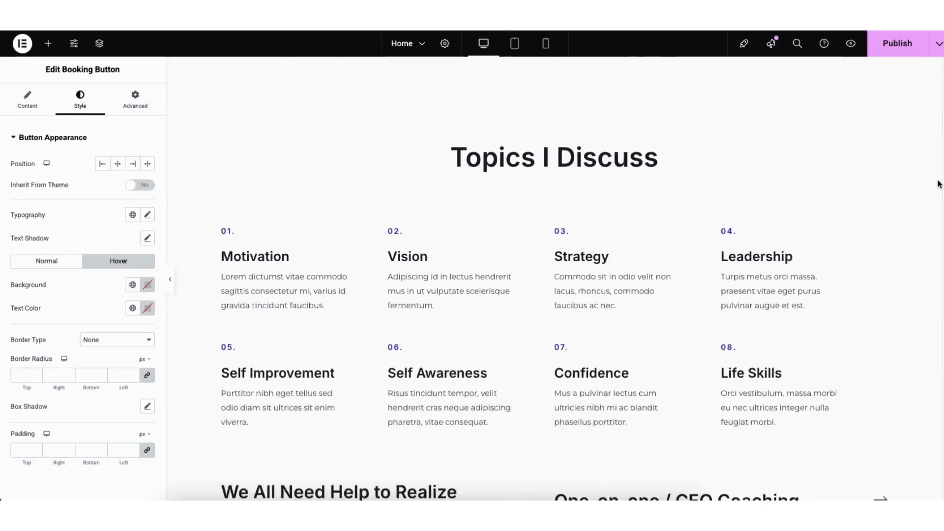
drag(938, 181, 933, 225)
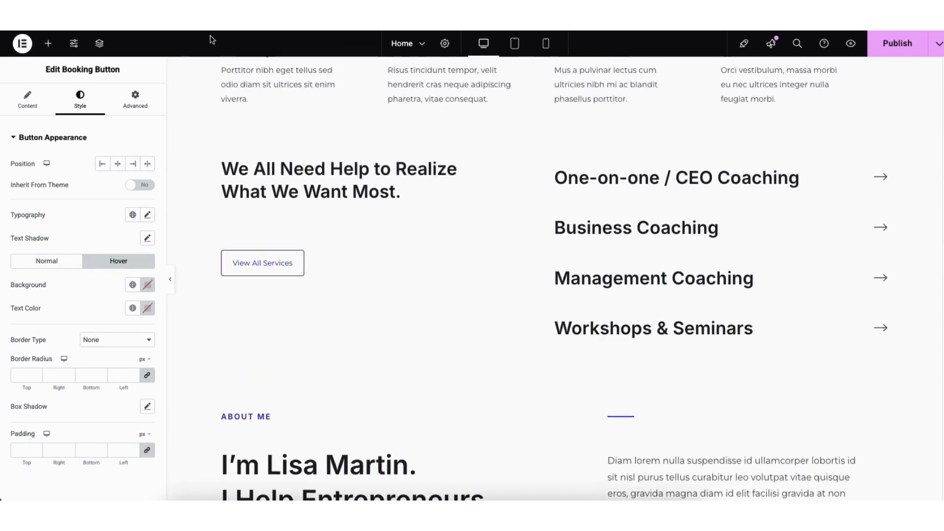
click(48, 43)
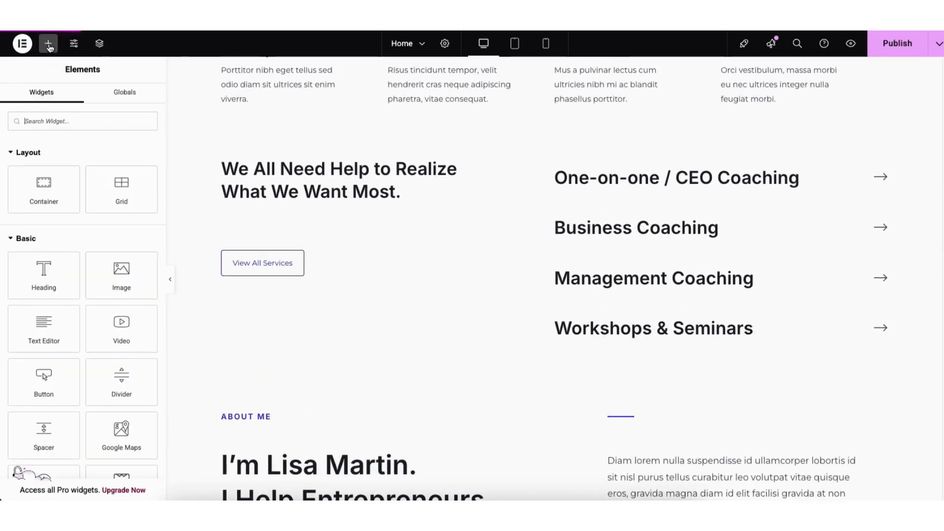
drag(40, 270, 291, 227)
right_click(288, 278)
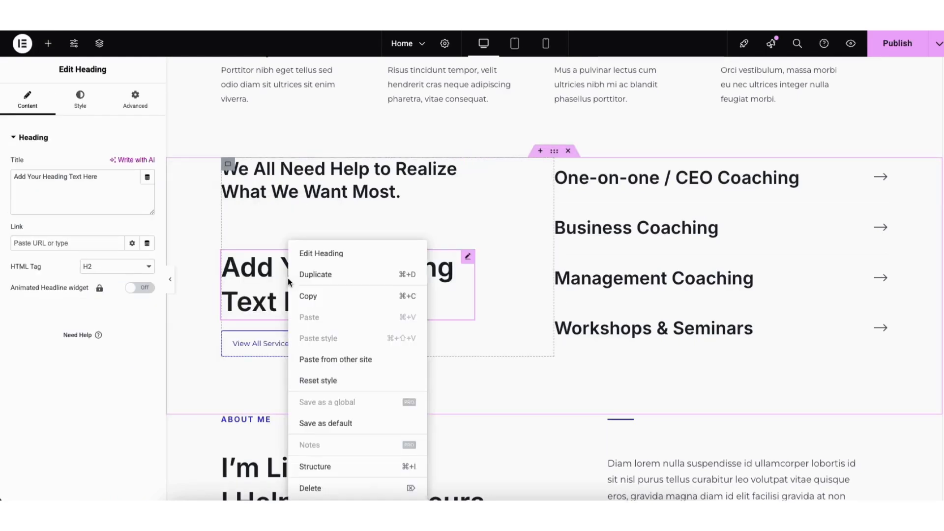
click(314, 487)
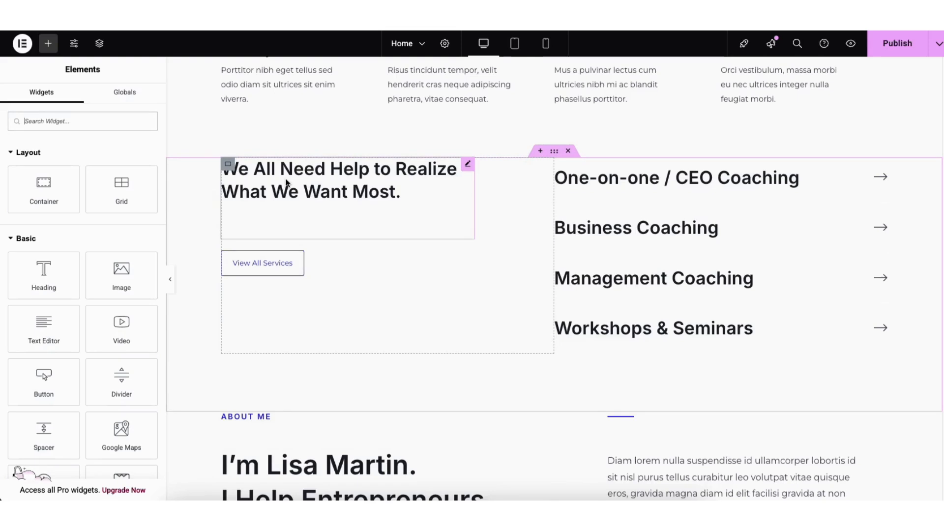
- Duplicate the "We All Need Help to Realize What We Want Most." heading and move the copy below the View All Services button
right_click(286, 183)
click(304, 213)
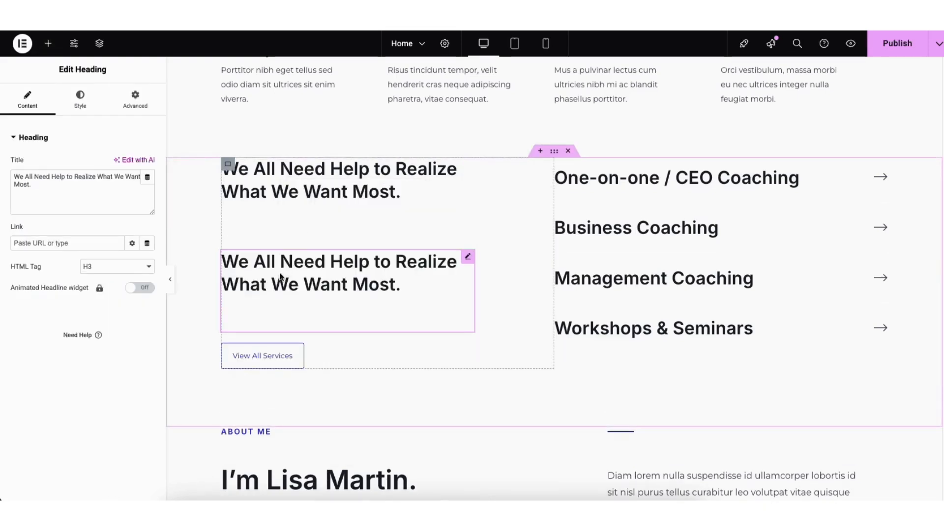
click(48, 44)
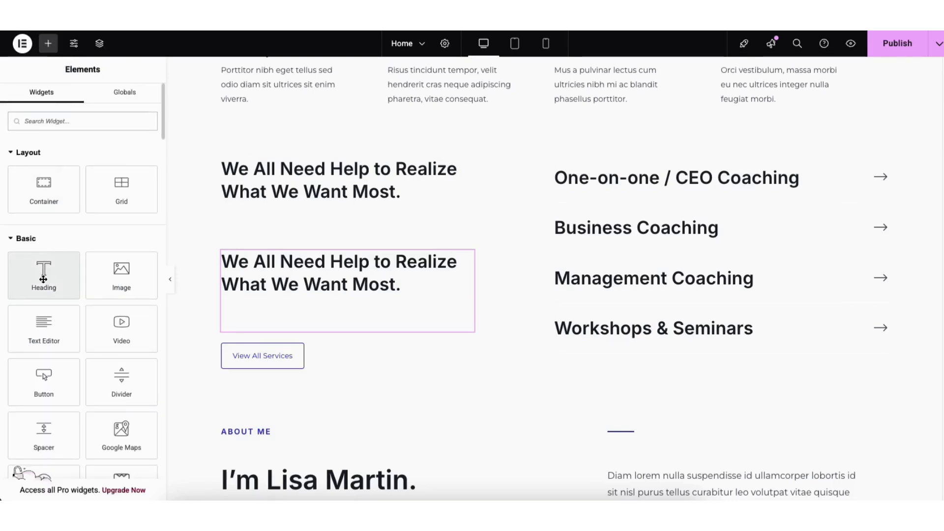
drag(43, 279, 385, 169)
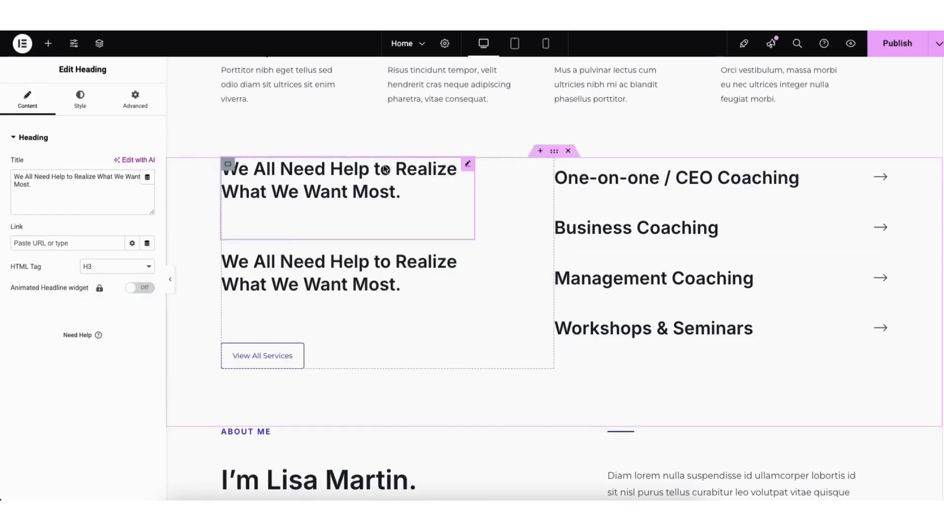
drag(416, 279, 417, 296)
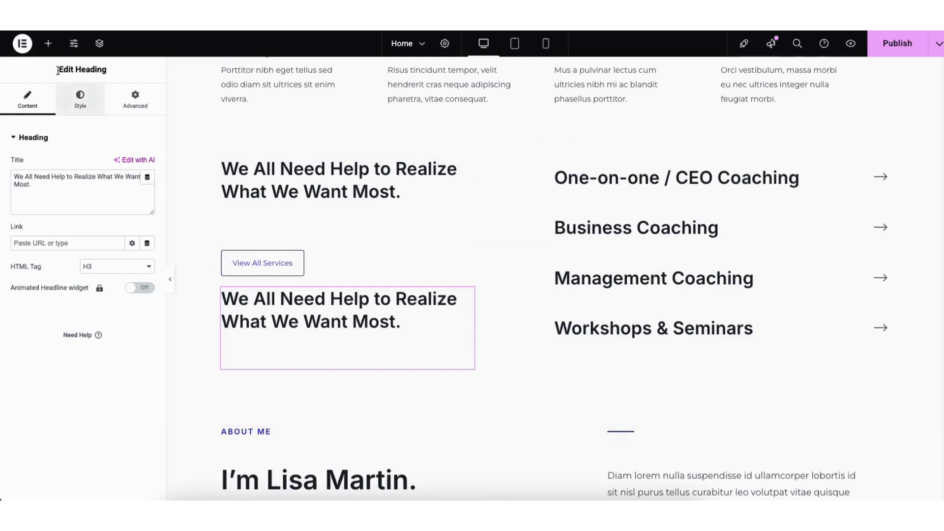
- Add a Text Editor widget above the View All Services button and check its link insertion options
click(49, 43)
drag(44, 348, 287, 225)
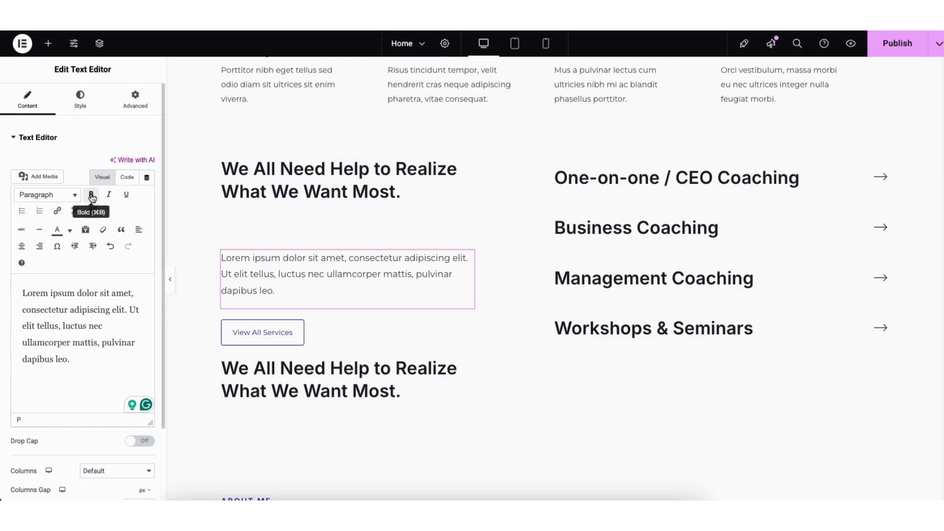
click(57, 212)
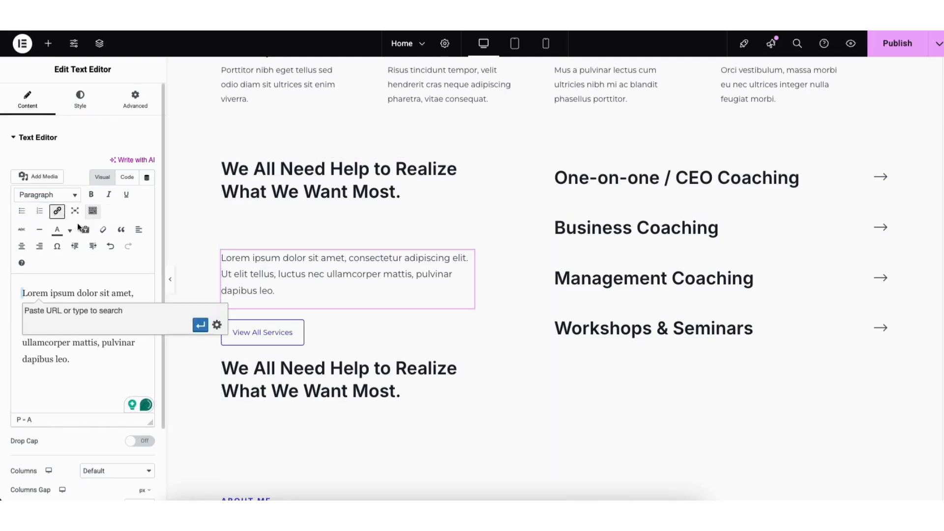
click(216, 325)
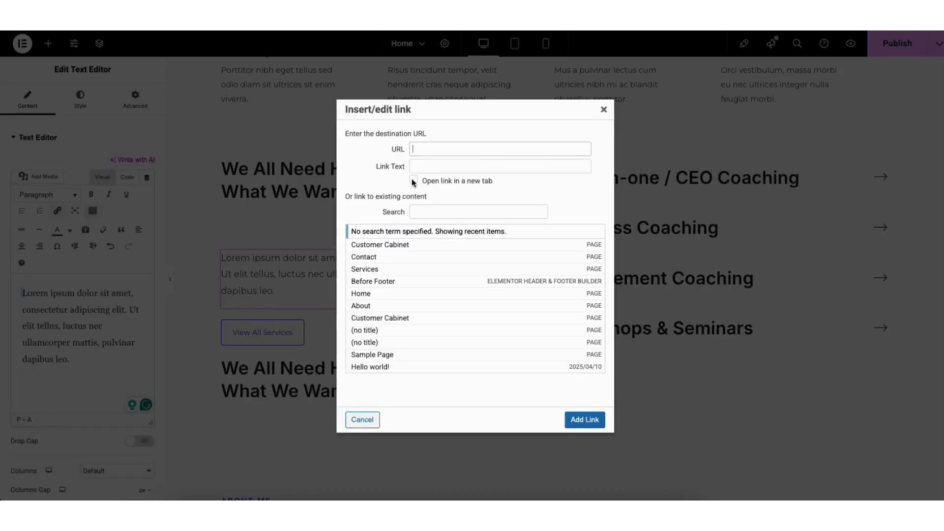
click(603, 109)
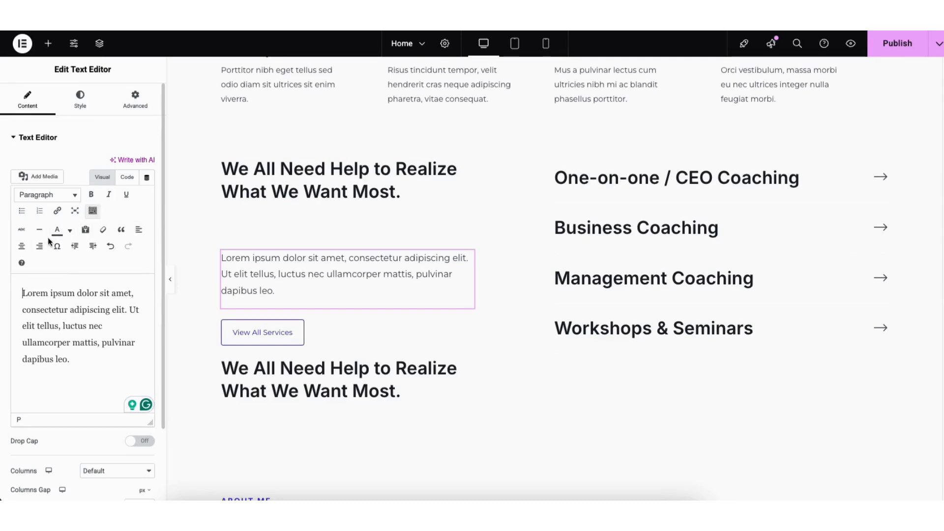
- Look through the new text's color, undo and redo options and its typography style settings
click(70, 231)
click(71, 235)
click(111, 249)
click(129, 247)
click(81, 104)
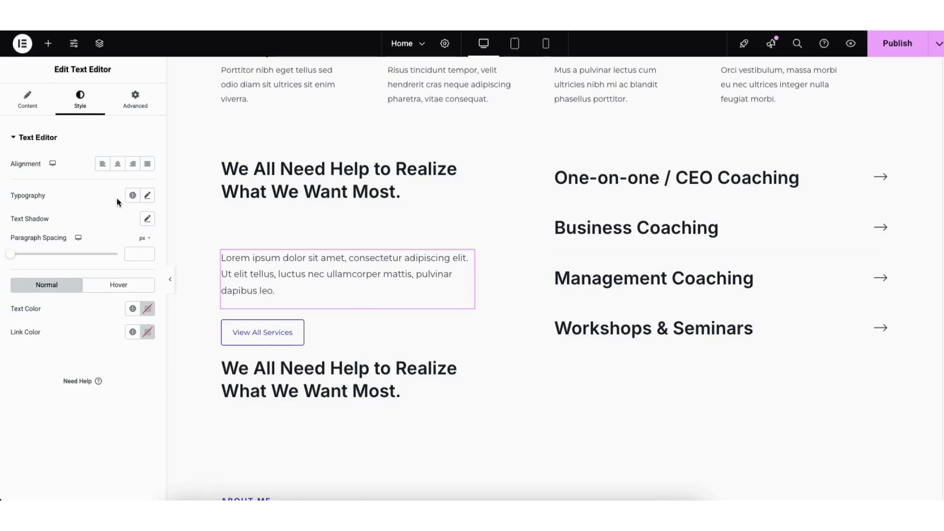
click(147, 197)
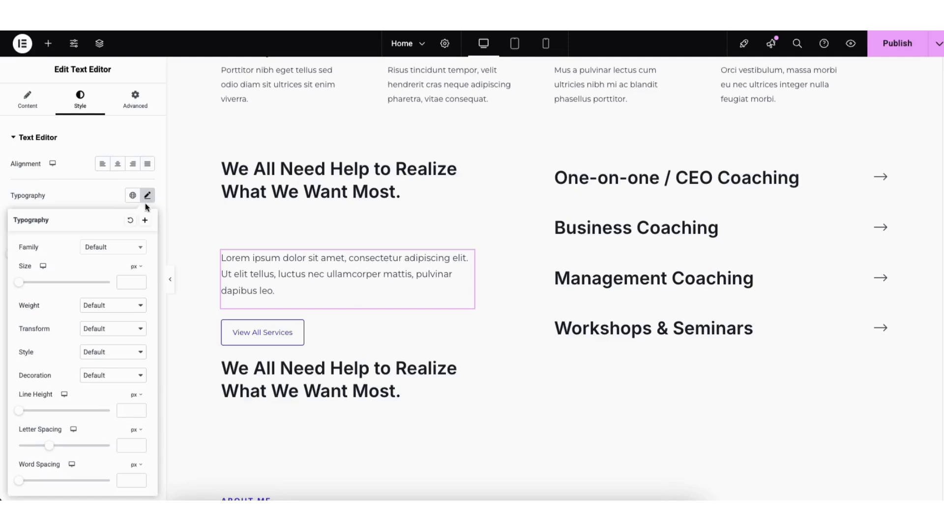
click(136, 250)
drag(143, 279, 141, 289)
click(48, 257)
- Reselect business-consulting-woman-figure-img-bg.jpg from the media library for the image beside the quote
scroll(934, 321, down, 12)
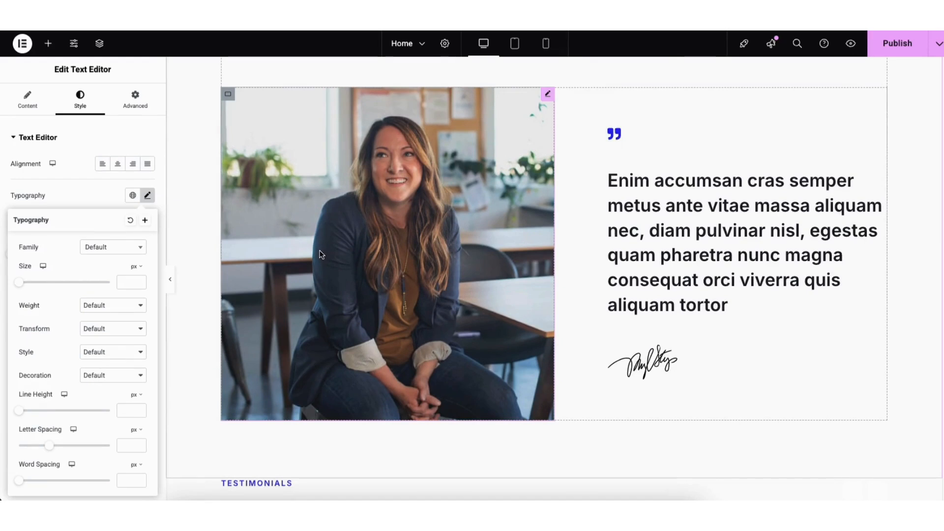
click(321, 254)
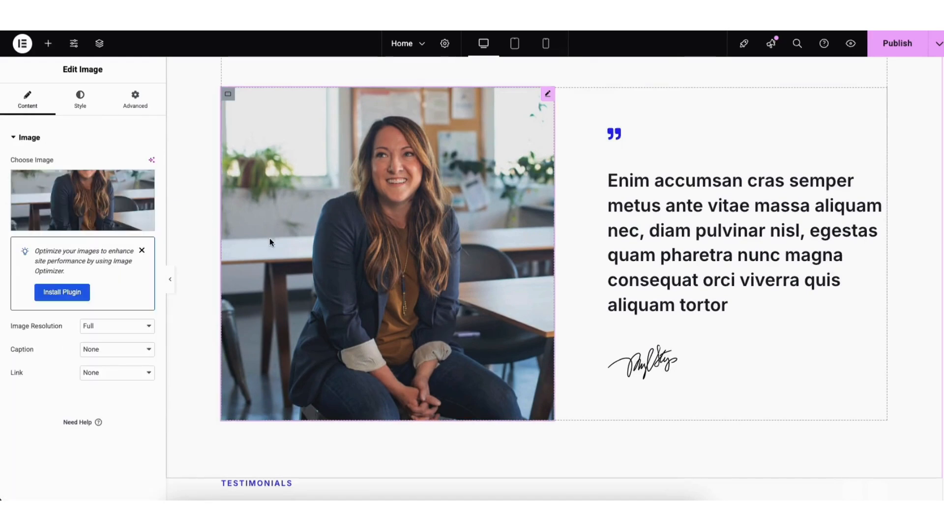
mouse_move(83, 212)
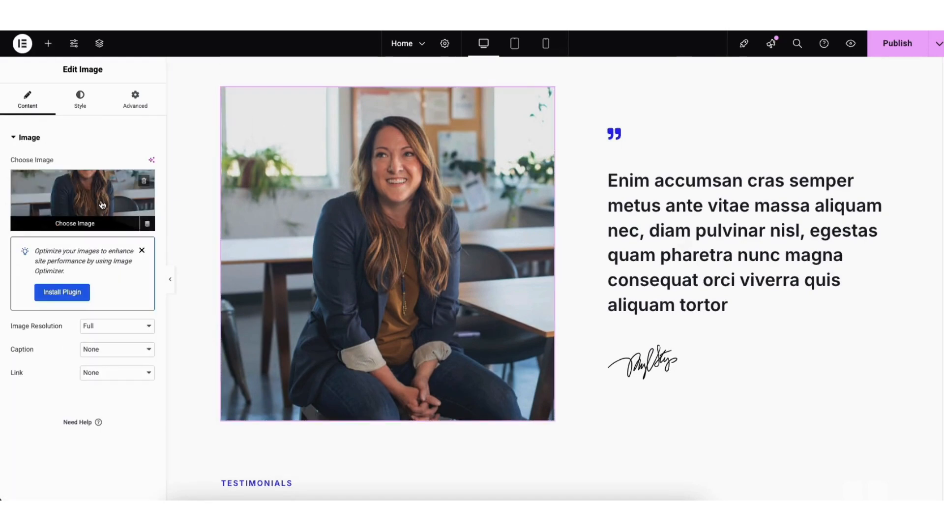
click(78, 221)
click(155, 86)
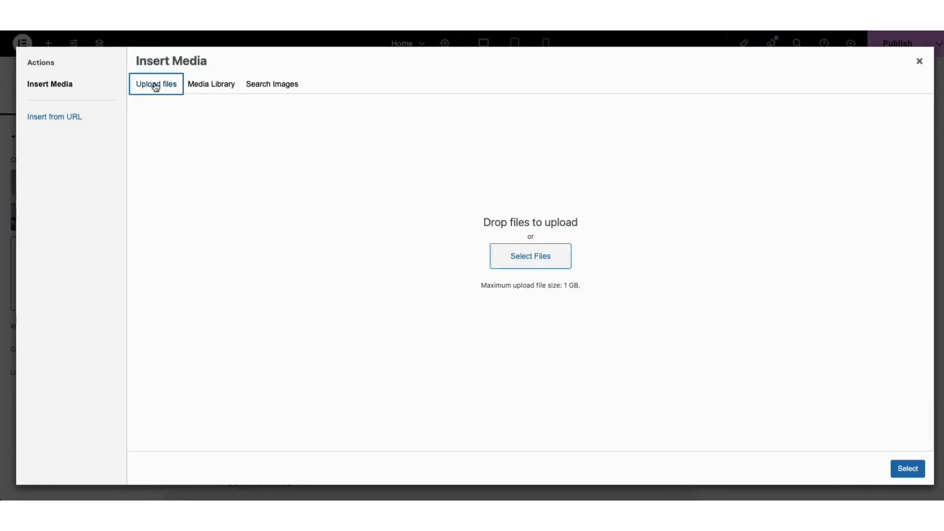
click(212, 89)
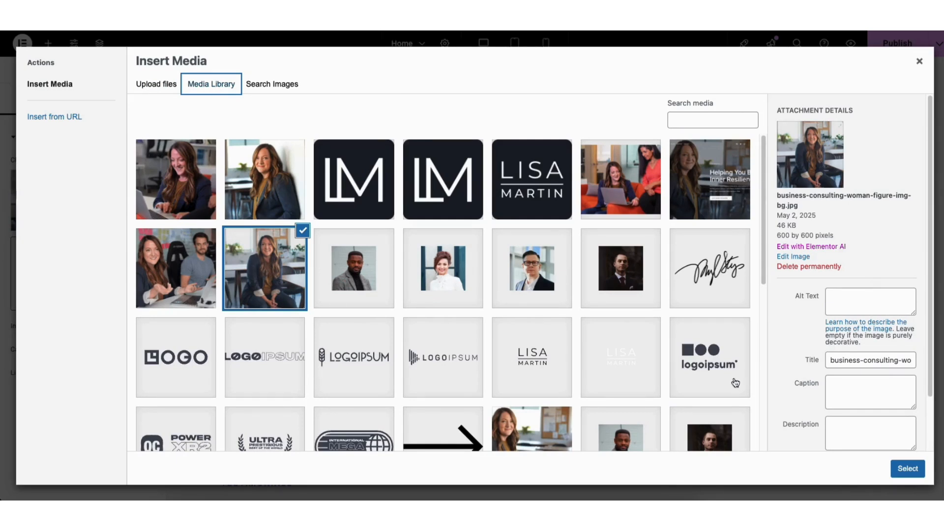
click(902, 470)
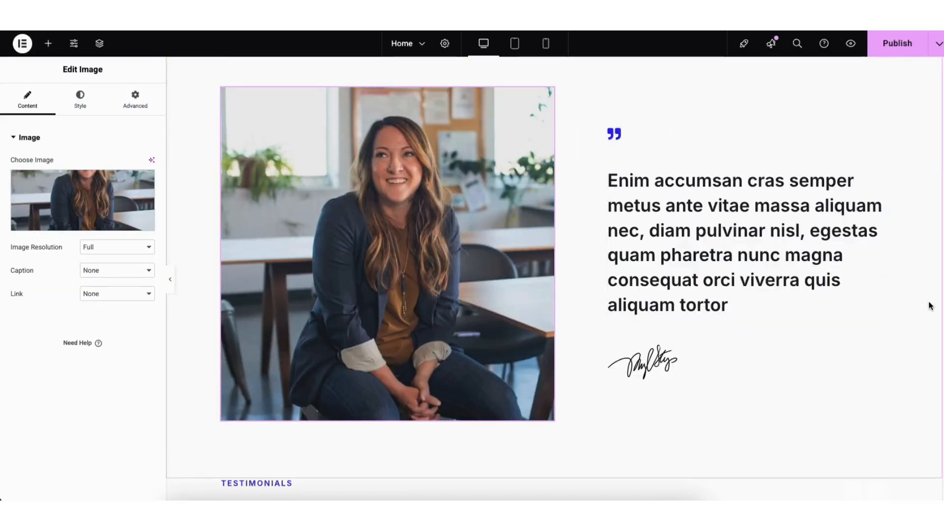
- Insert a Flexbox container above the Testimonials section, using the three-column structure with a wide middle column
scroll(929, 304, down, 2)
scroll(929, 344, down, 5)
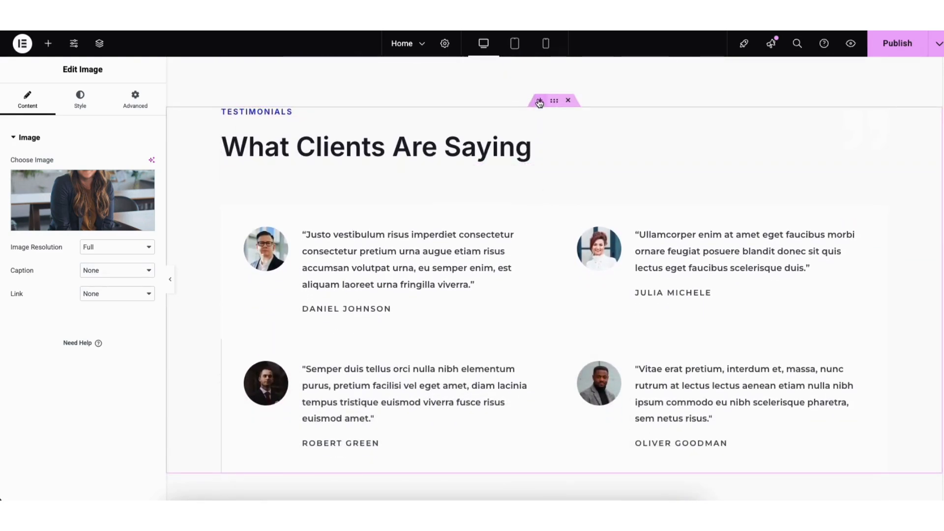
click(540, 101)
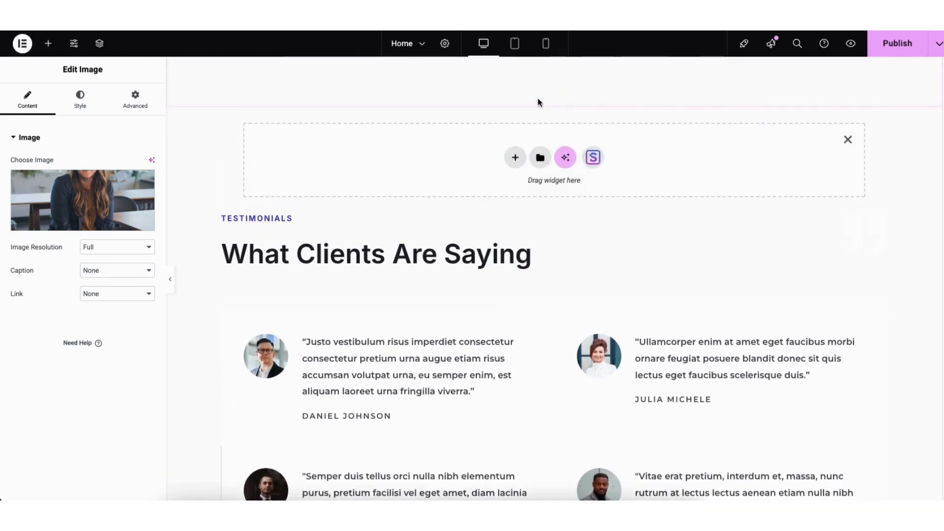
click(515, 159)
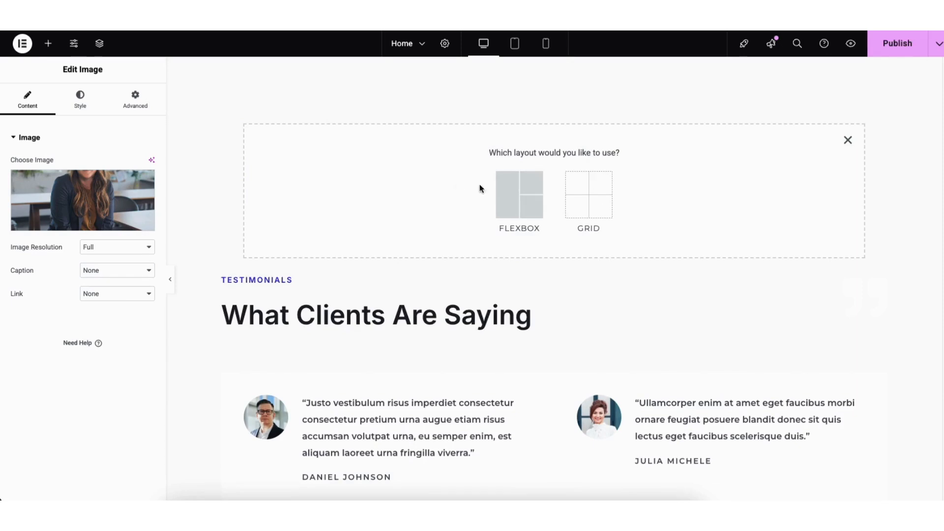
click(509, 203)
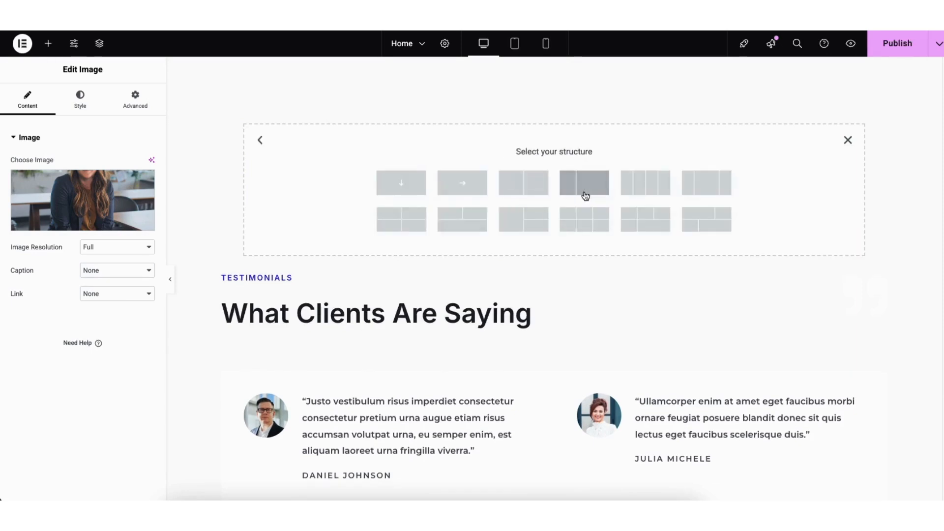
click(706, 187)
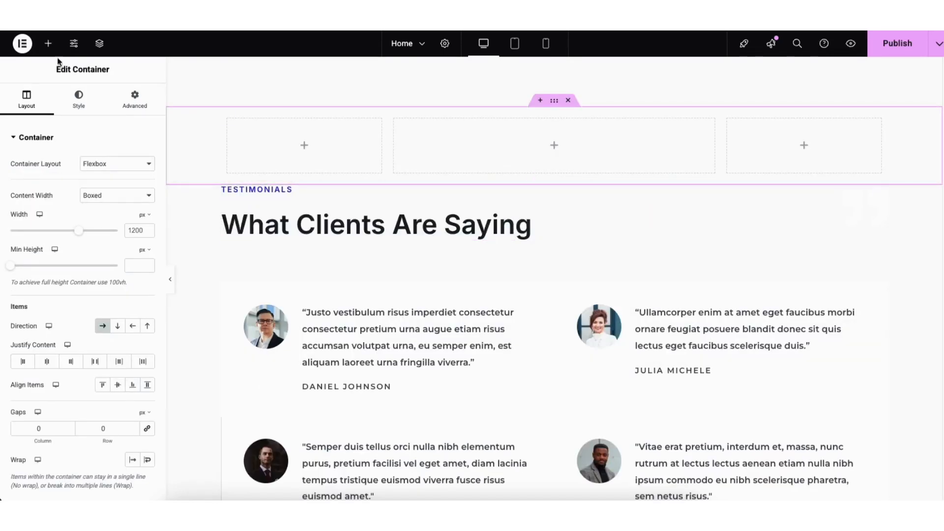
- Add a Heading widget to the new container's middle column and delete the whole container
click(48, 44)
drag(43, 273, 529, 148)
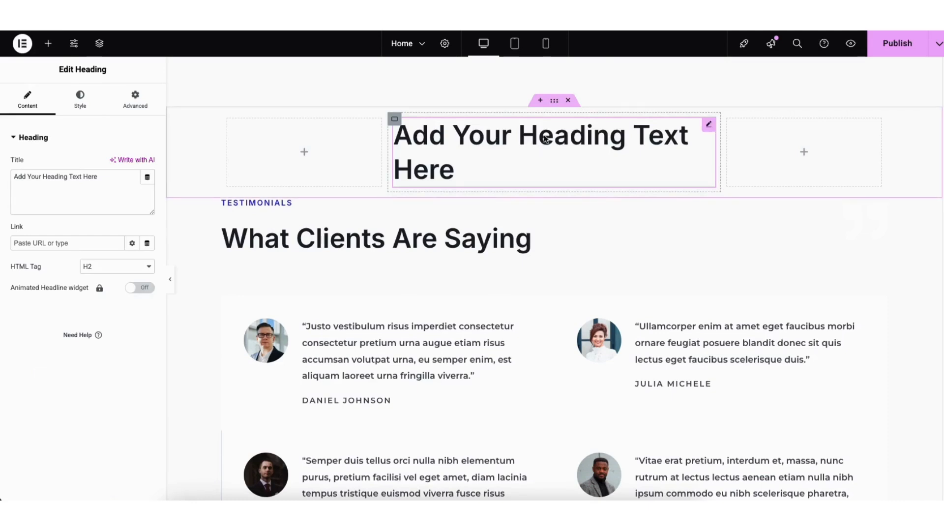
click(553, 101)
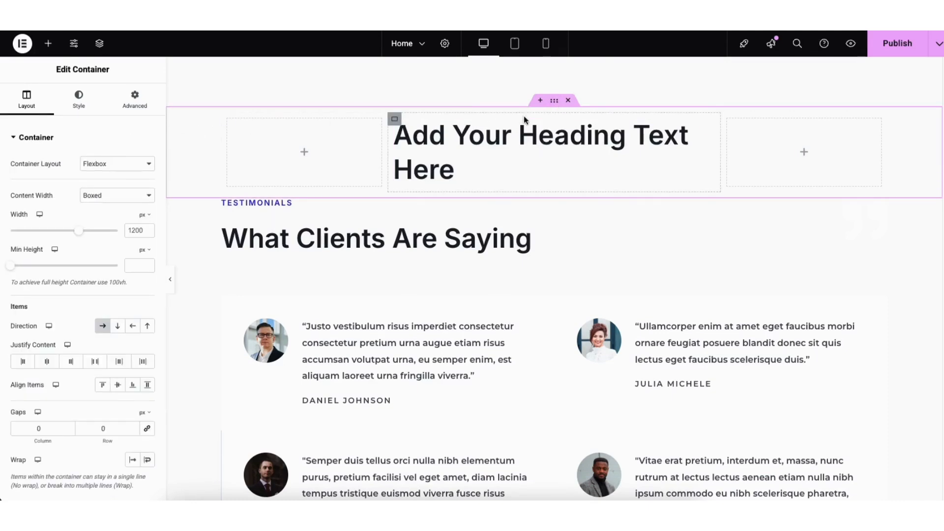
click(569, 101)
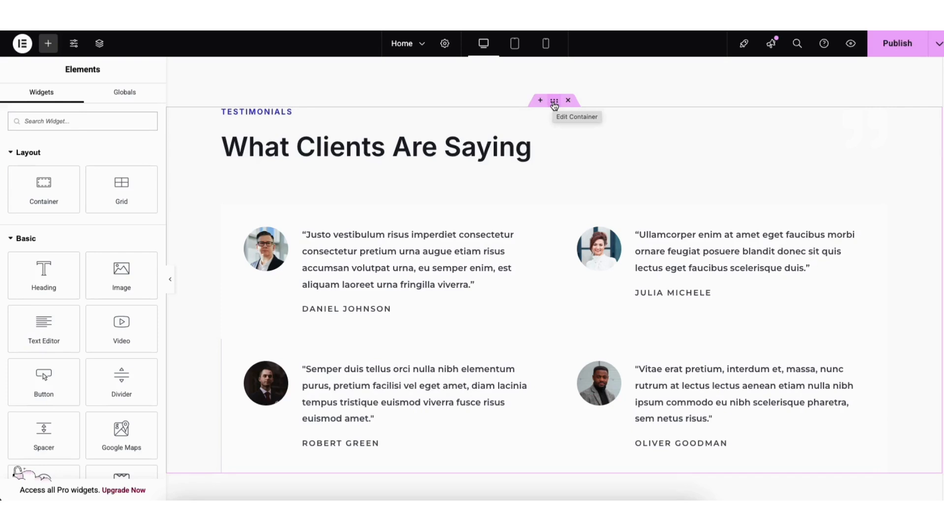
- Import the Starter Templates block with the bordered Feature One, Two and Three image cards into the area below the Testimonials section
drag(554, 105, 460, 119)
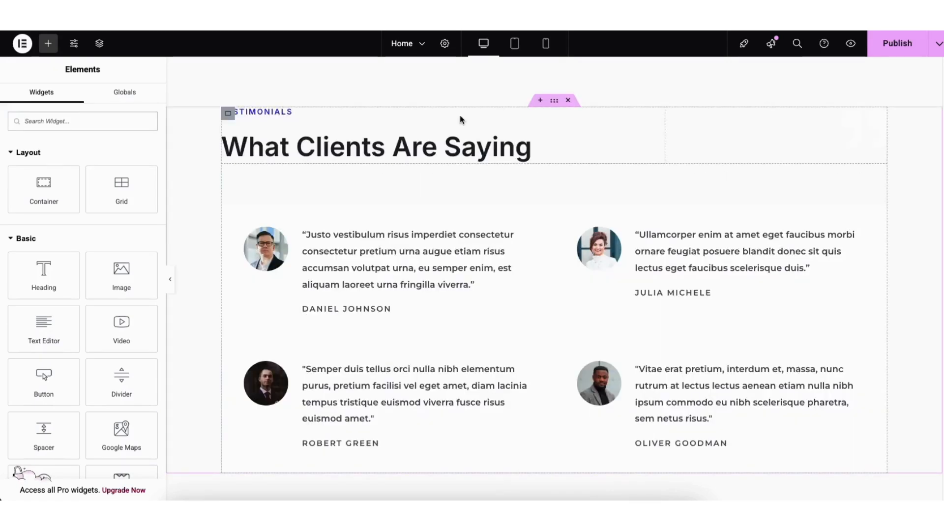
scroll(928, 347, down, 8)
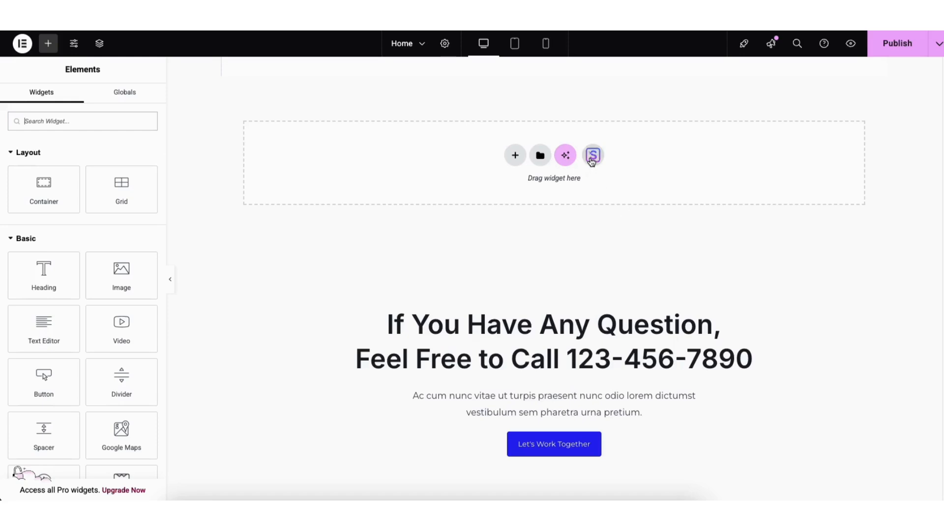
click(592, 156)
click(507, 69)
mouse_move(807, 90)
mouse_down()
mouse_move(807, 140)
mouse_move(806, 89)
mouse_up()
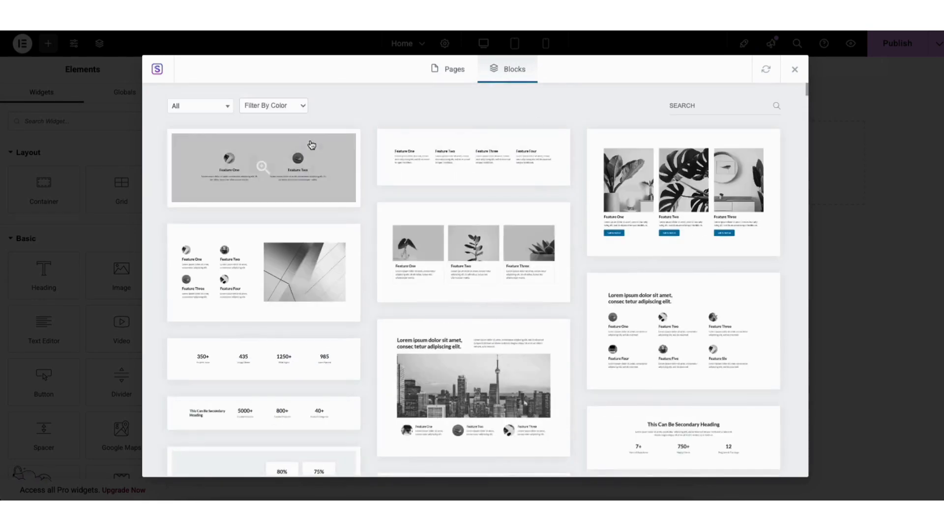
click(225, 107)
scroll(227, 144, down, 5)
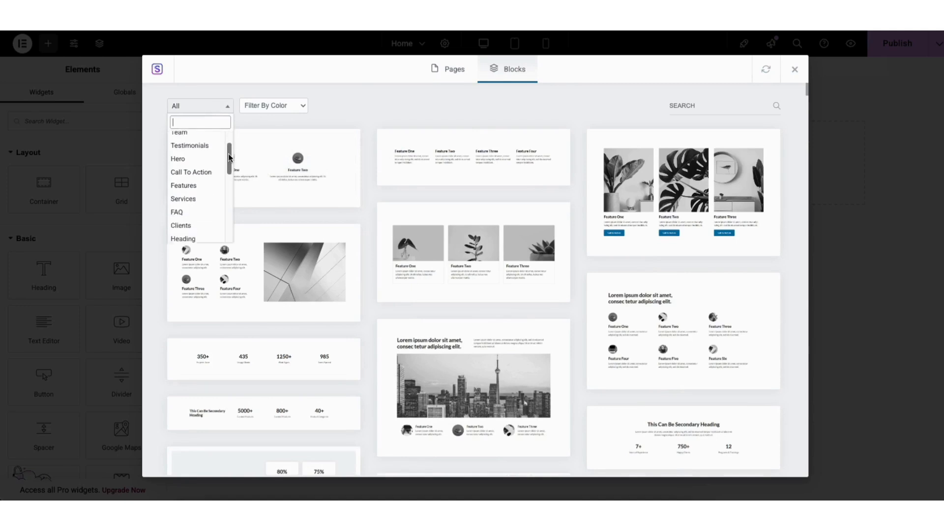
click(402, 110)
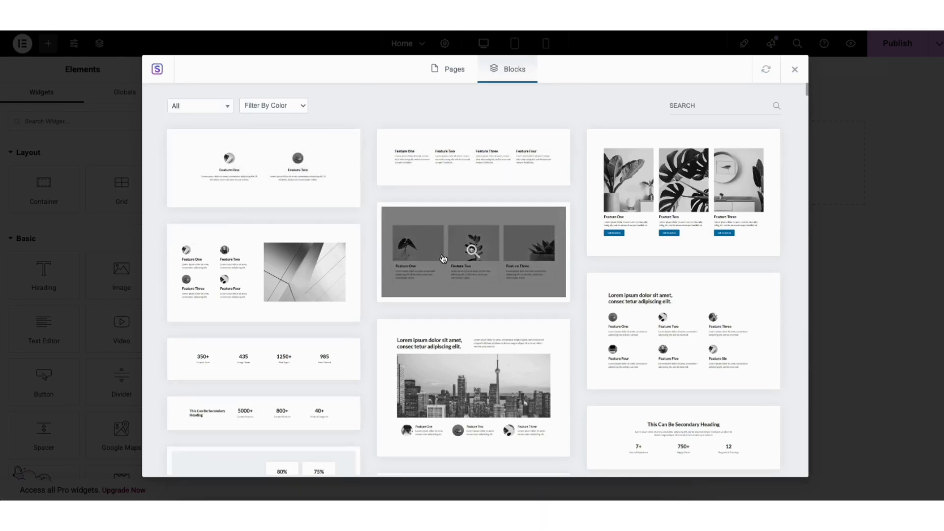
click(443, 259)
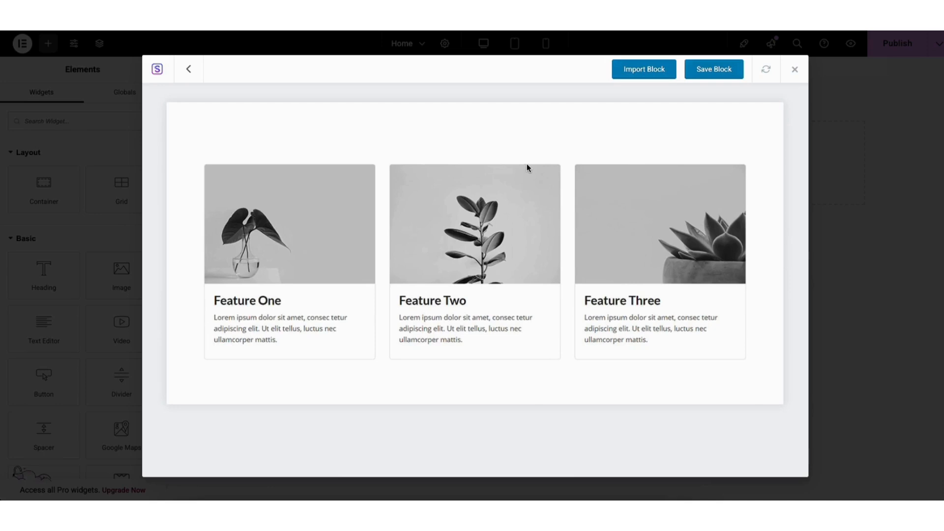
click(627, 74)
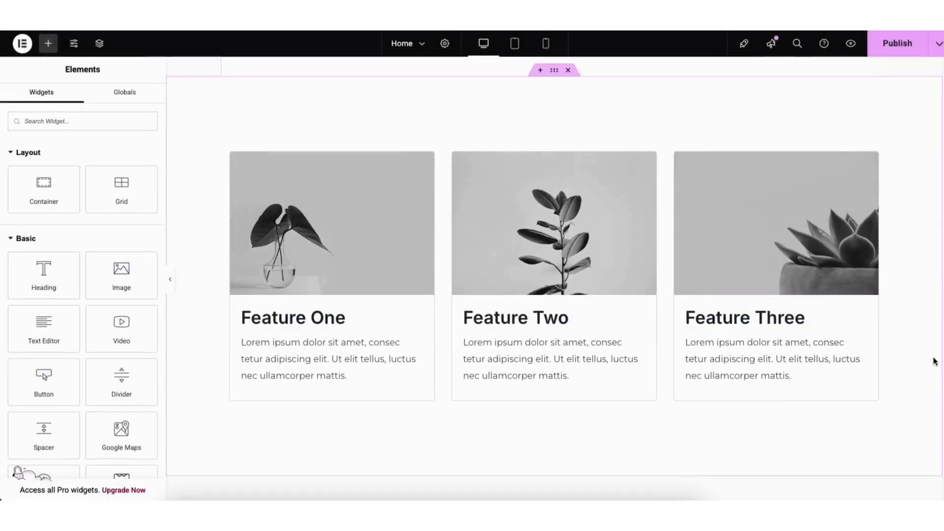
- Set the imported features section's classic background color to #FDFDFD
scroll(937, 364, up, 1)
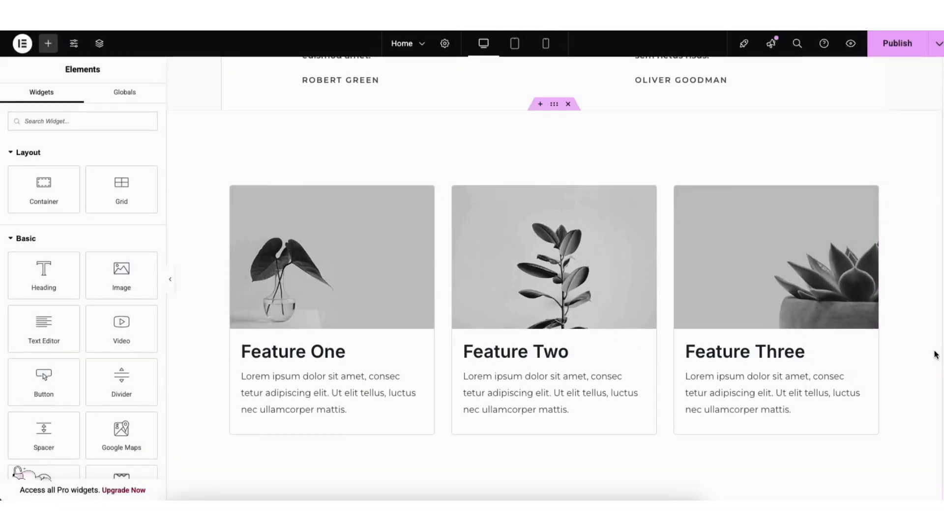
right_click(238, 144)
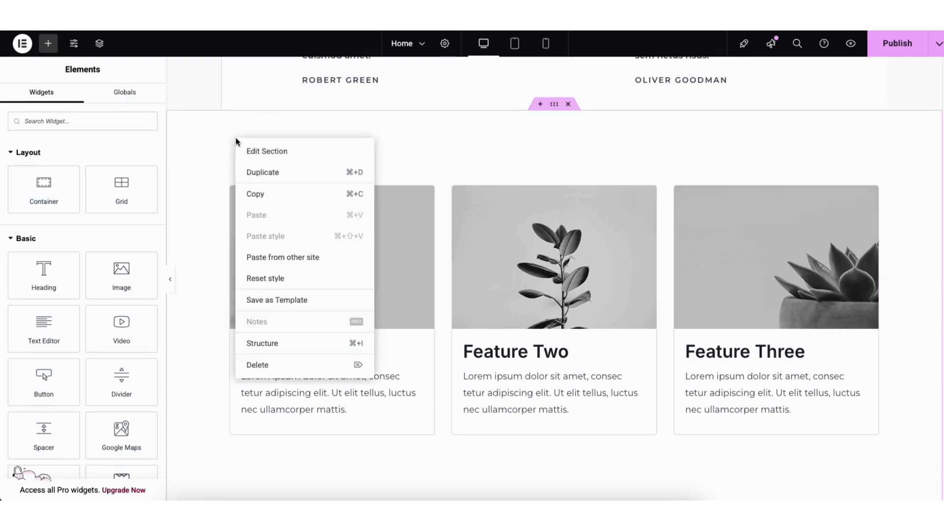
click(252, 151)
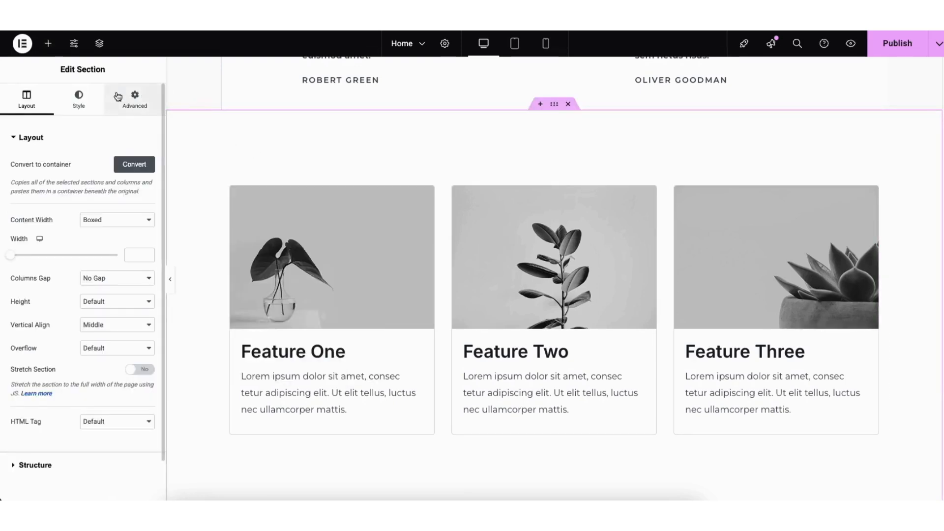
click(79, 98)
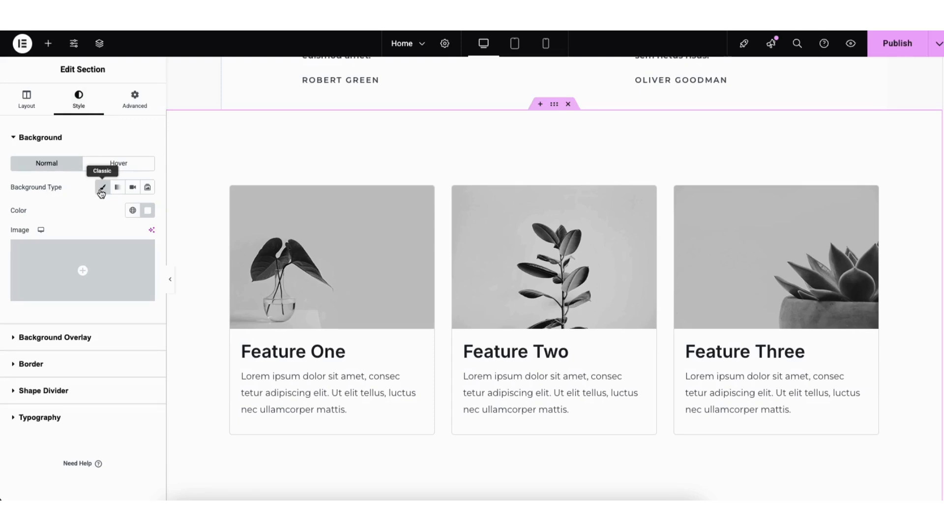
click(148, 211)
click(192, 270)
drag(193, 270, 73, 255)
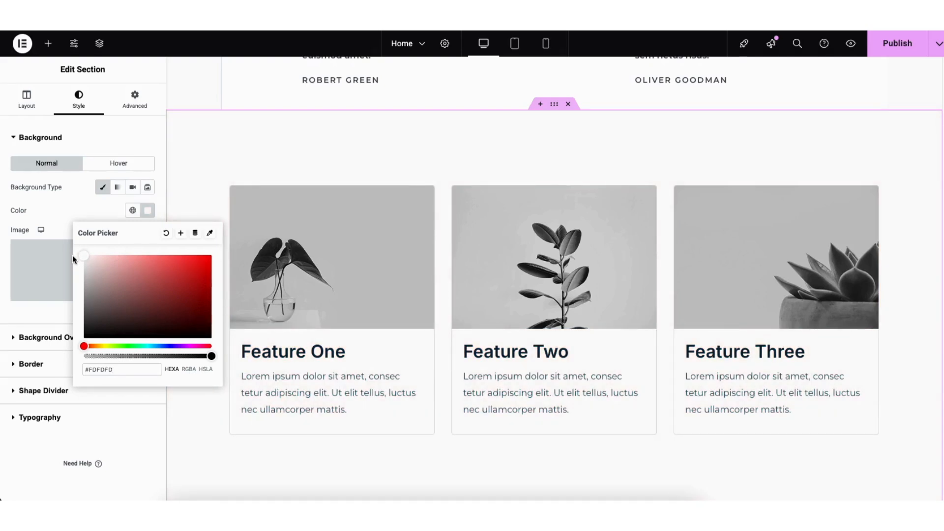
click(54, 207)
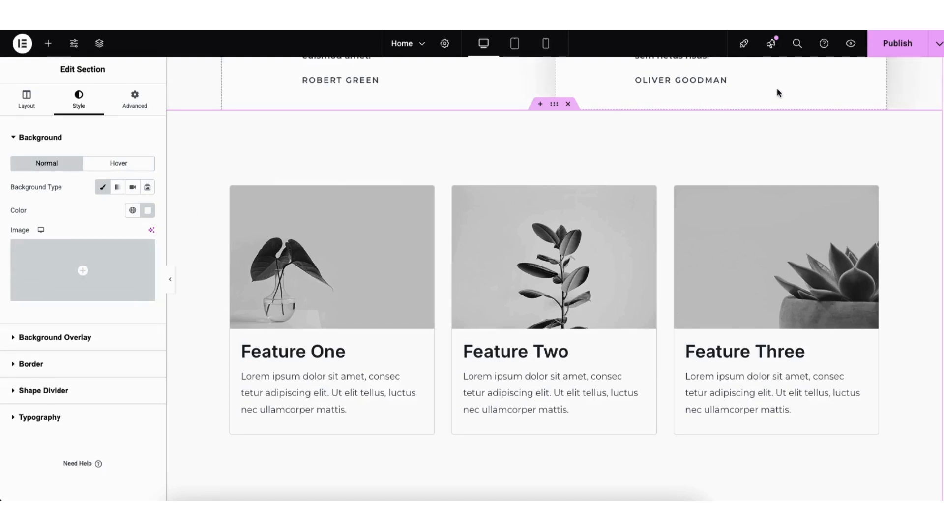
- Save the home page as a draft and preview it
click(937, 49)
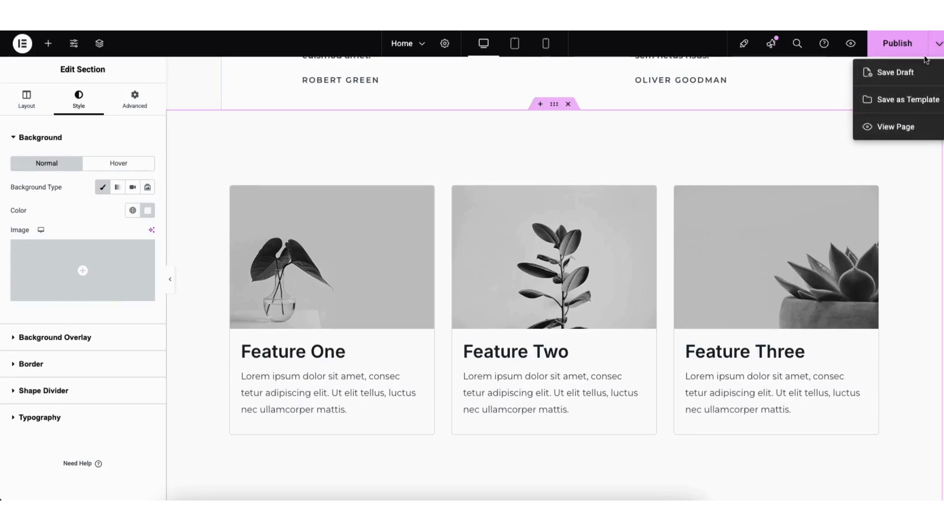
click(896, 73)
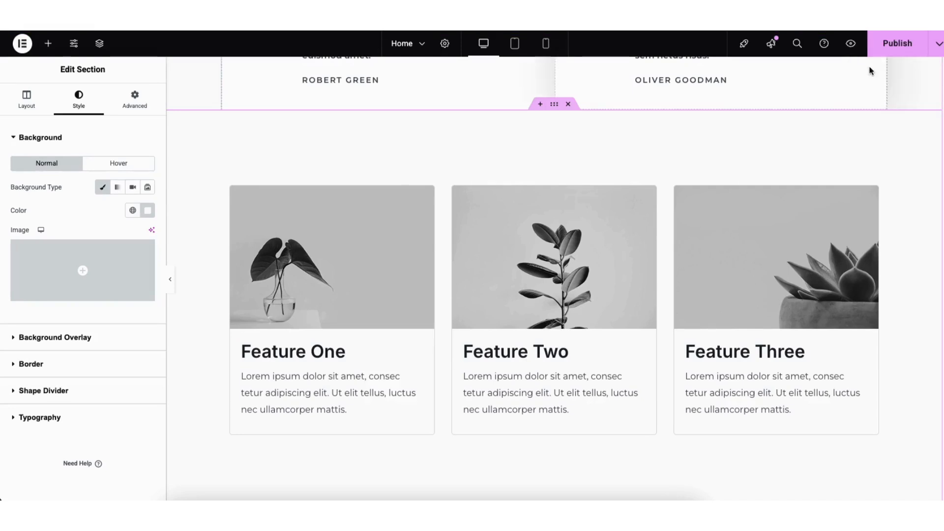
click(851, 46)
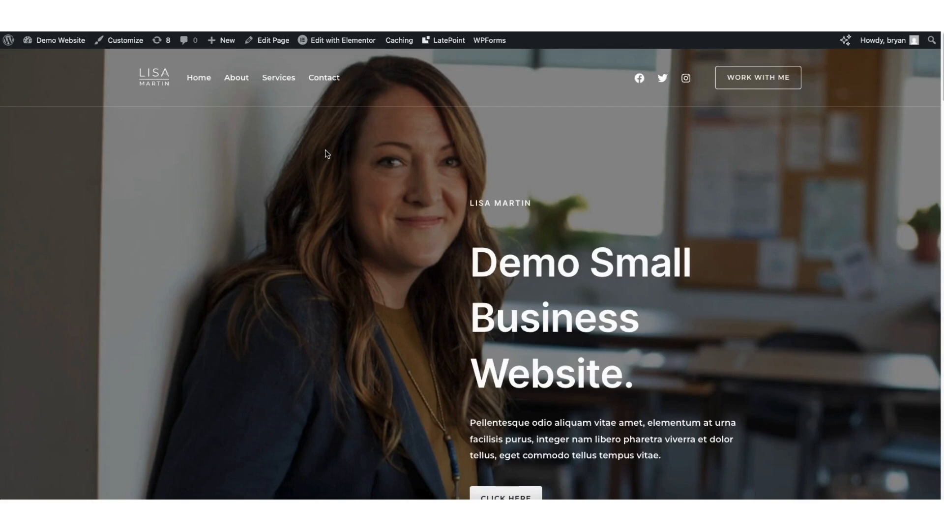
- Check the message form on the site's Contact page and open Contact Form for editing in WPForms from the WordPress dashboard
click(320, 77)
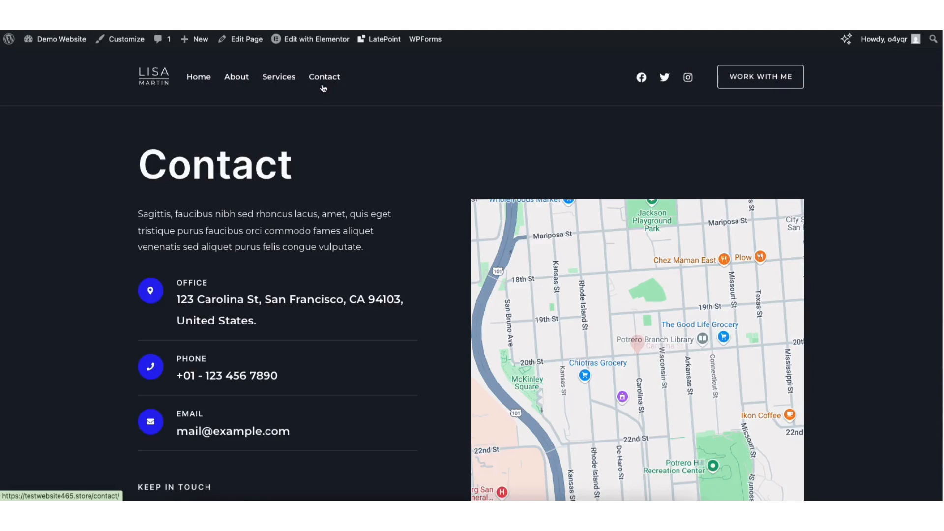
scroll(925, 191, down, 10)
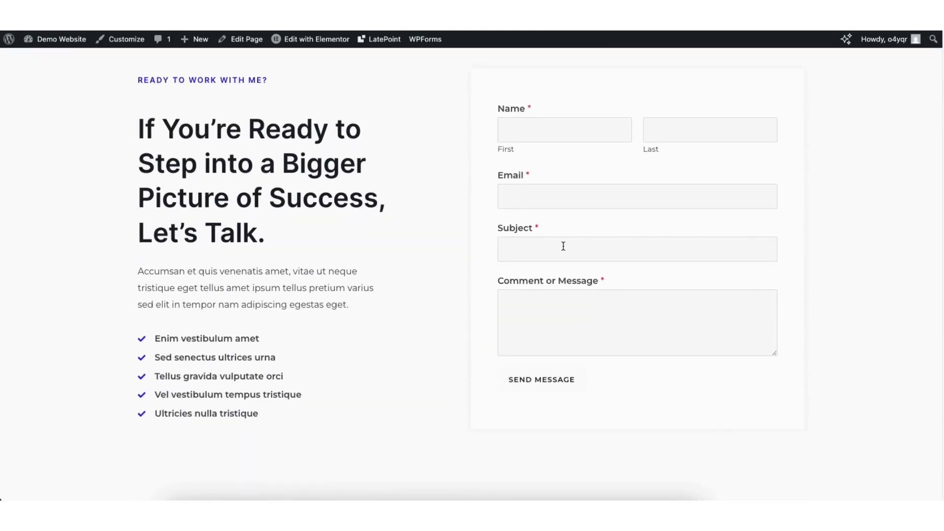
mouse_move(48, 40)
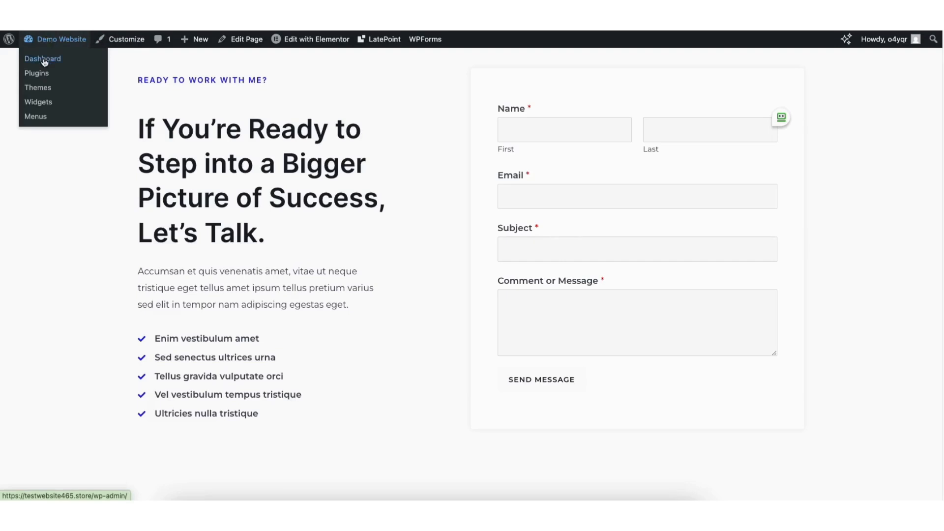
click(44, 61)
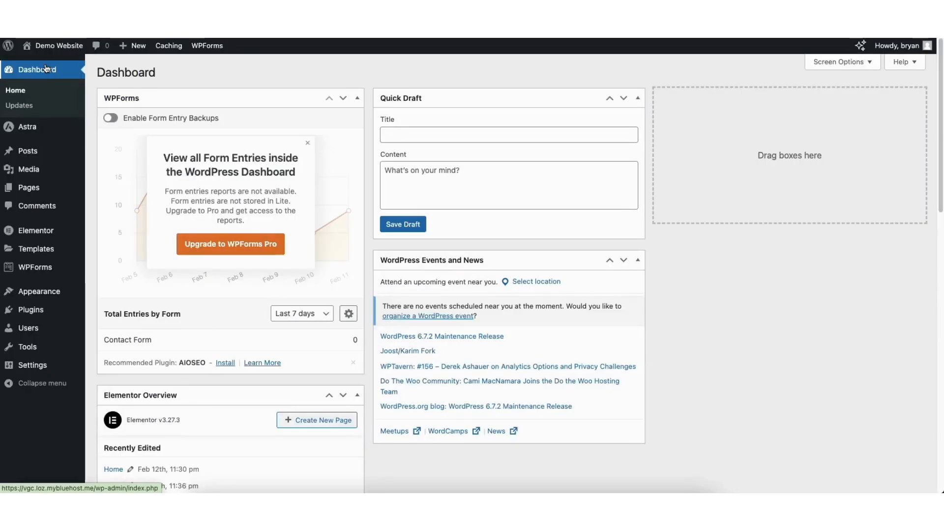
click(30, 272)
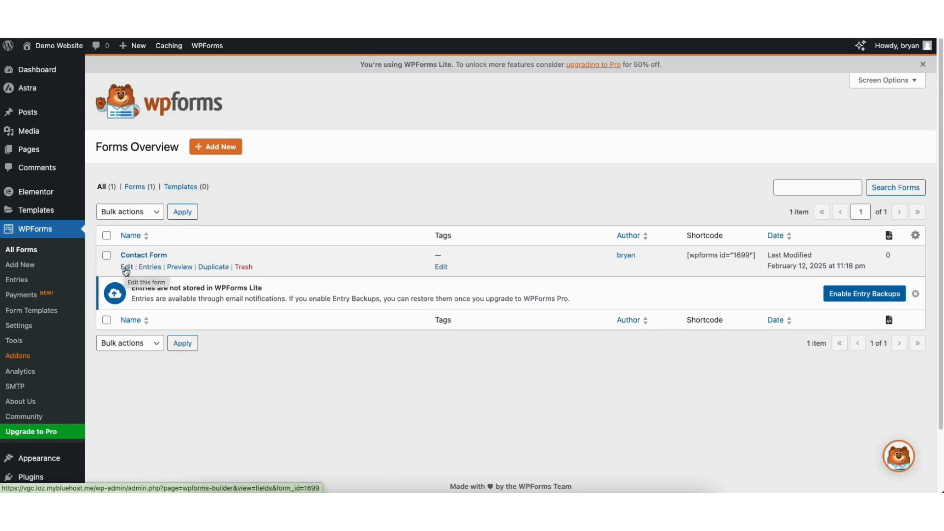
click(127, 269)
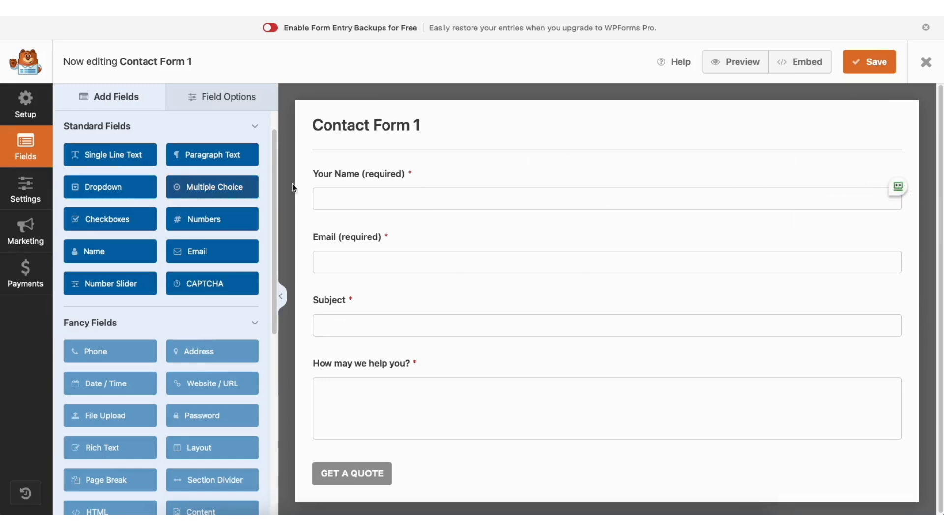
- Add a Single Line Text field between the Your Name and Email fields of the contact form
mouse_move(351, 173)
mouse_down()
mouse_move(355, 239)
mouse_move(347, 176)
mouse_up()
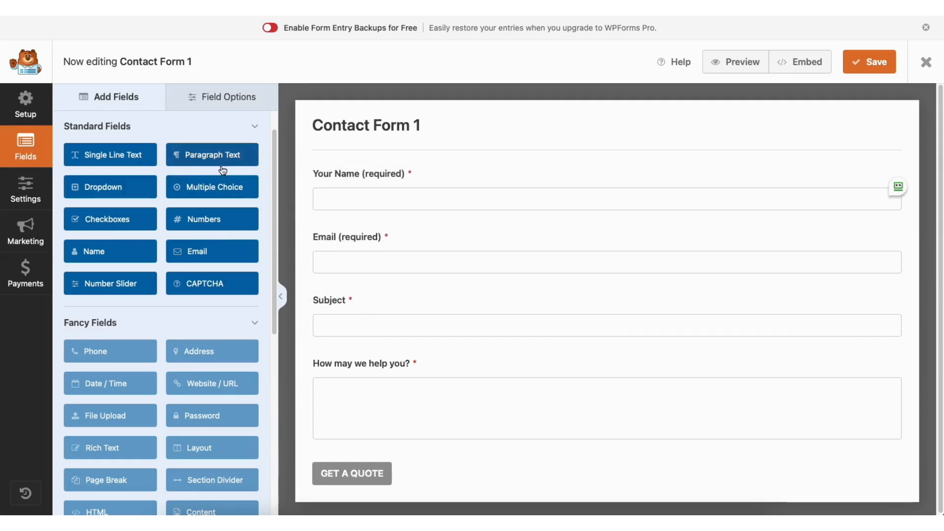
drag(127, 155, 368, 236)
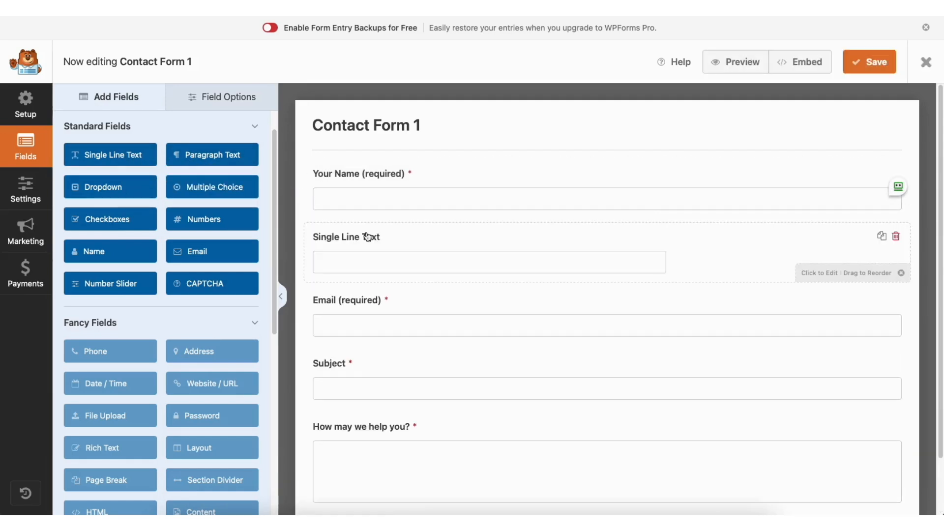
- Look through the Your Name field's label and field size options, switching Required off and on again
click(217, 92)
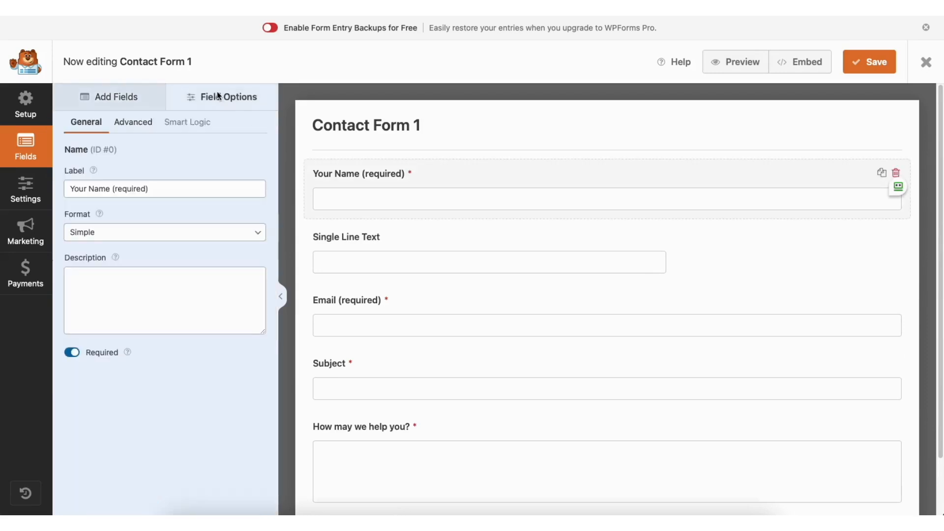
click(145, 189)
click(111, 189)
key(BackSpace)
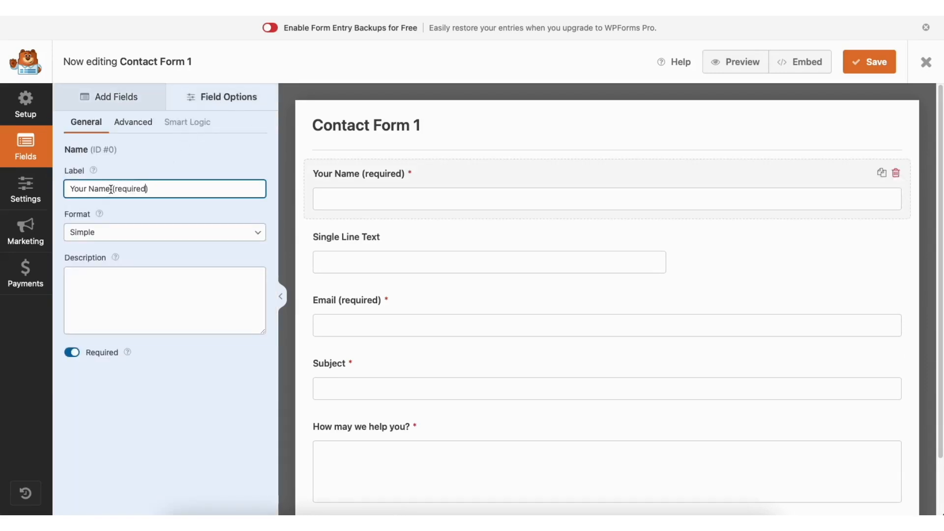
click(72, 353)
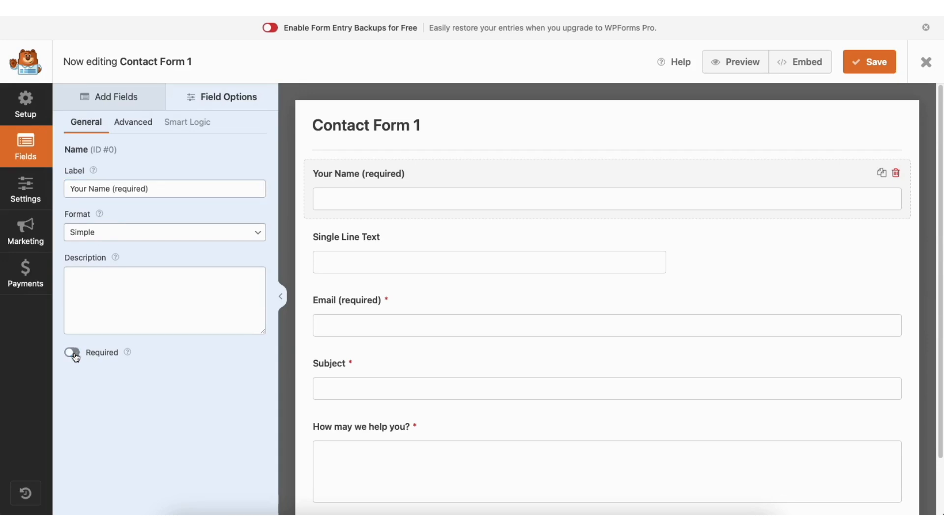
click(74, 354)
click(140, 123)
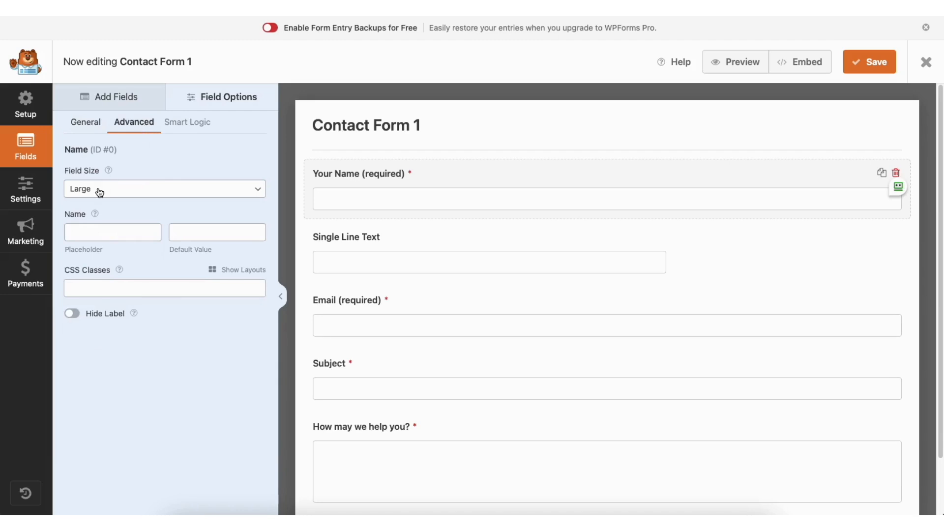
click(133, 191)
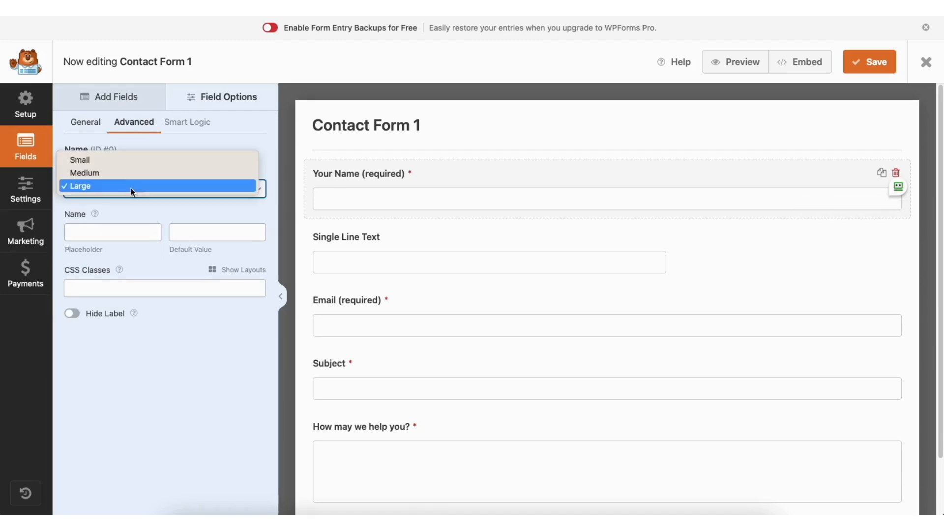
click(129, 185)
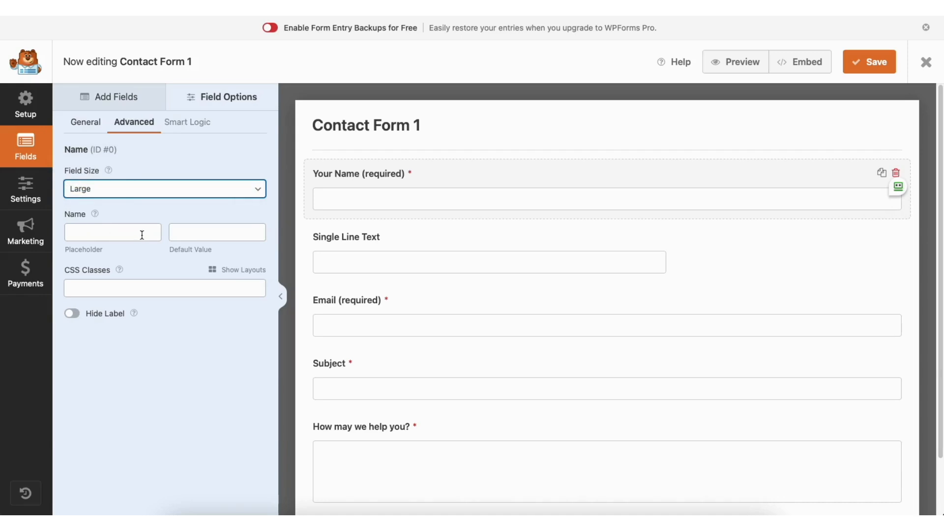
- Look through the form's General, Spam Protection and Security, Notifications and Confirmations settings and exit the form builder
click(30, 188)
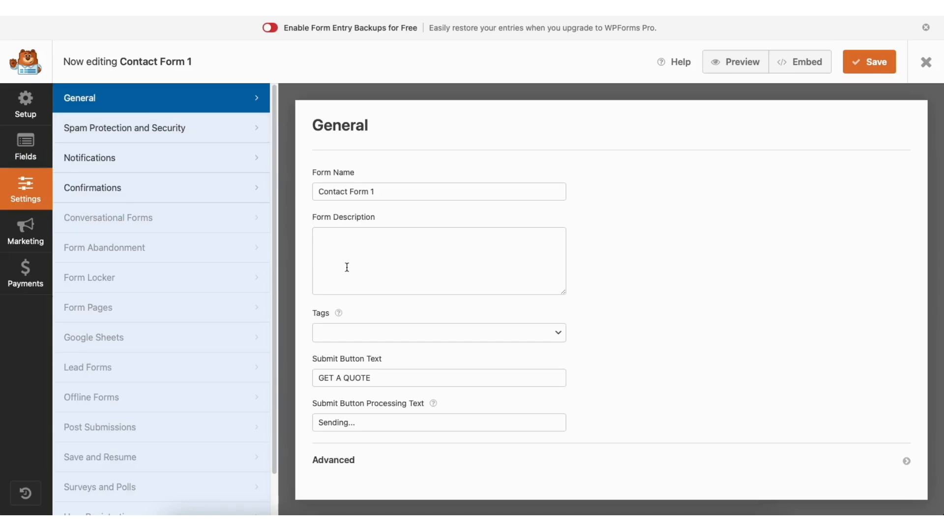
click(198, 128)
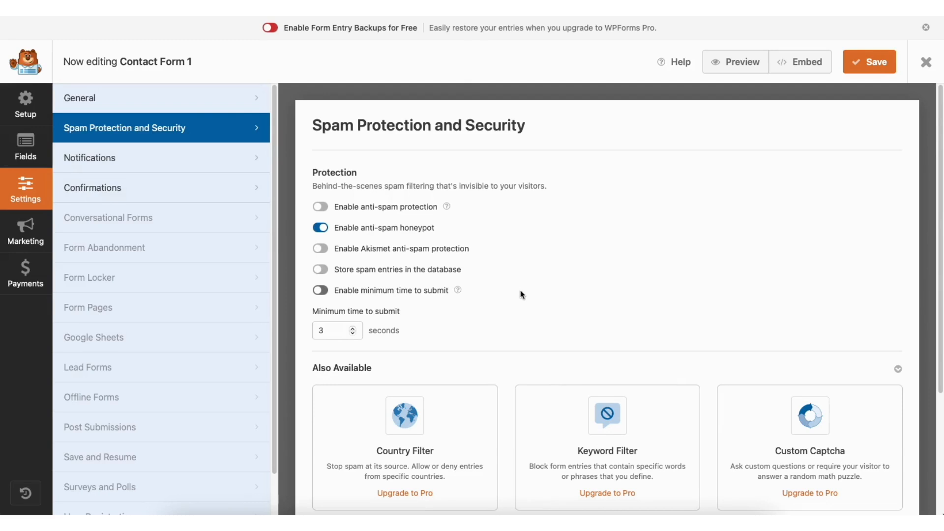
click(184, 165)
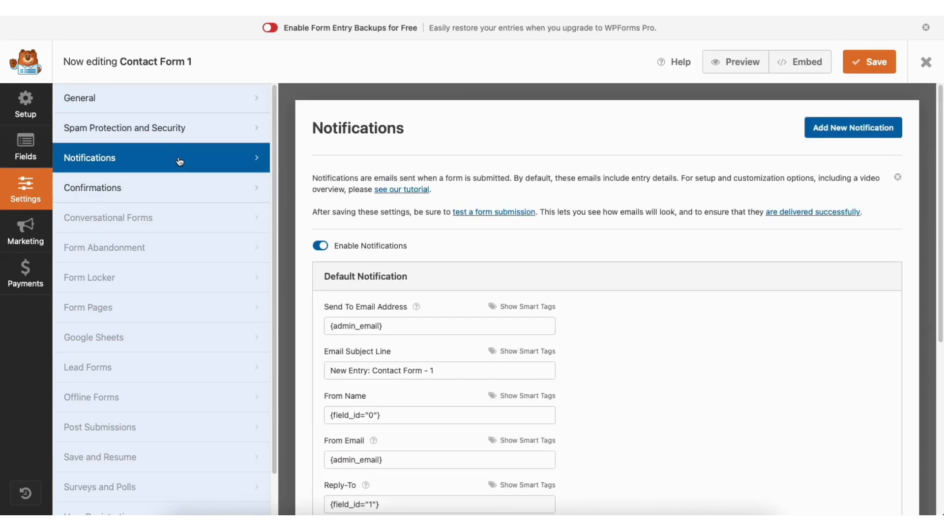
drag(938, 163, 941, 266)
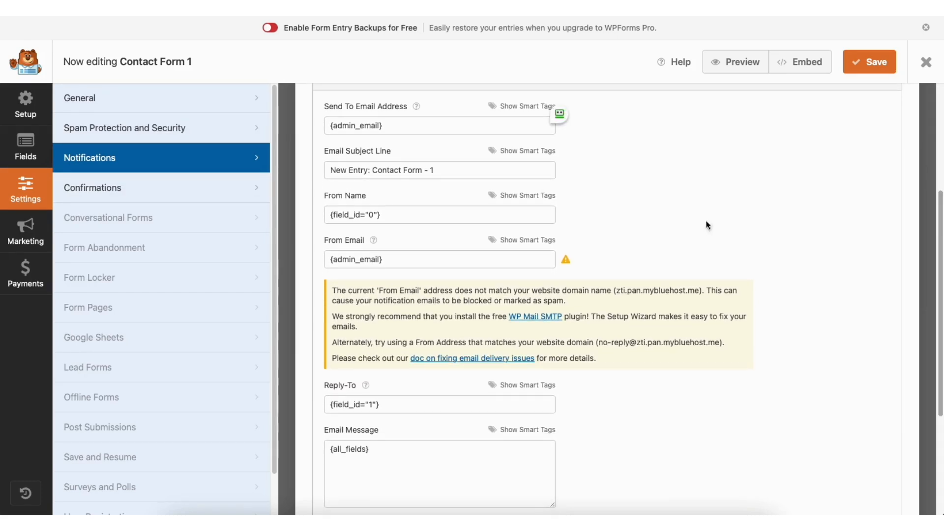
click(183, 191)
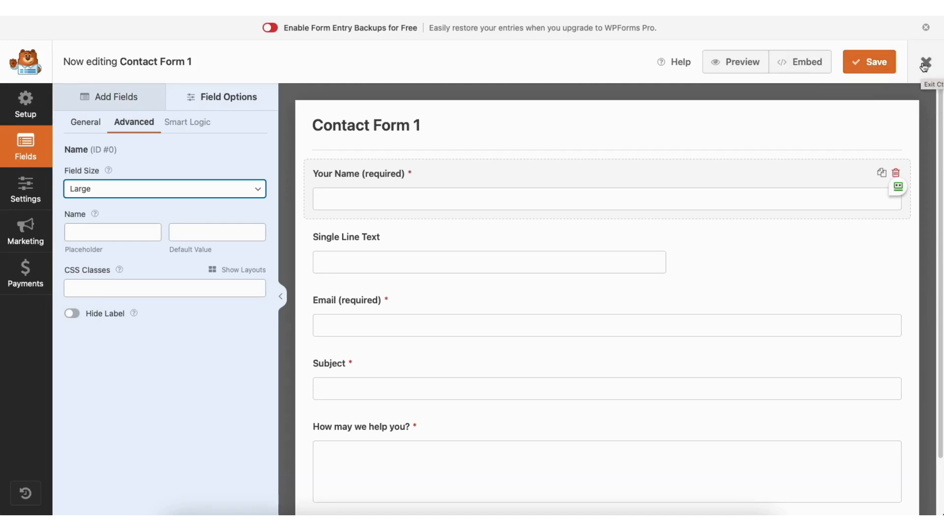
click(925, 63)
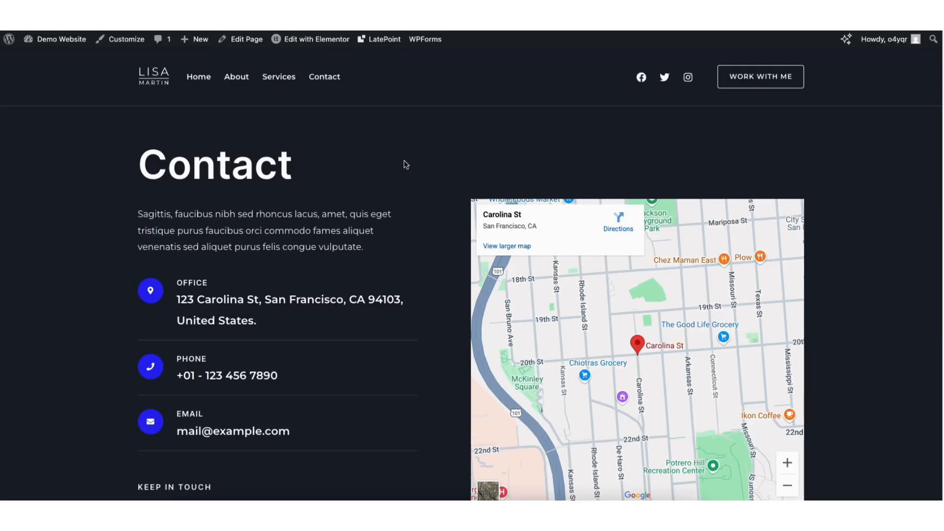
- Open the Contact page in Elementor and set its Google Maps widget to zoom 14 and height 596 px
mouse_move(309, 43)
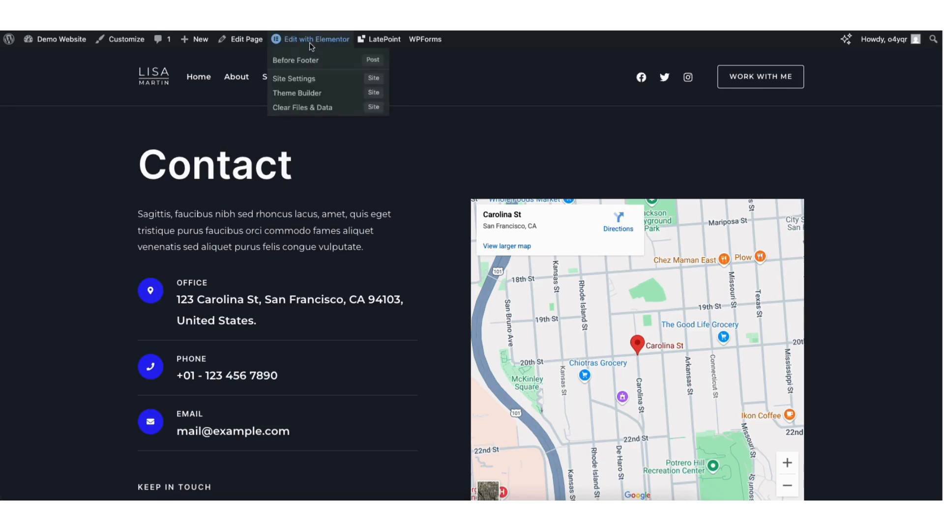
click(306, 43)
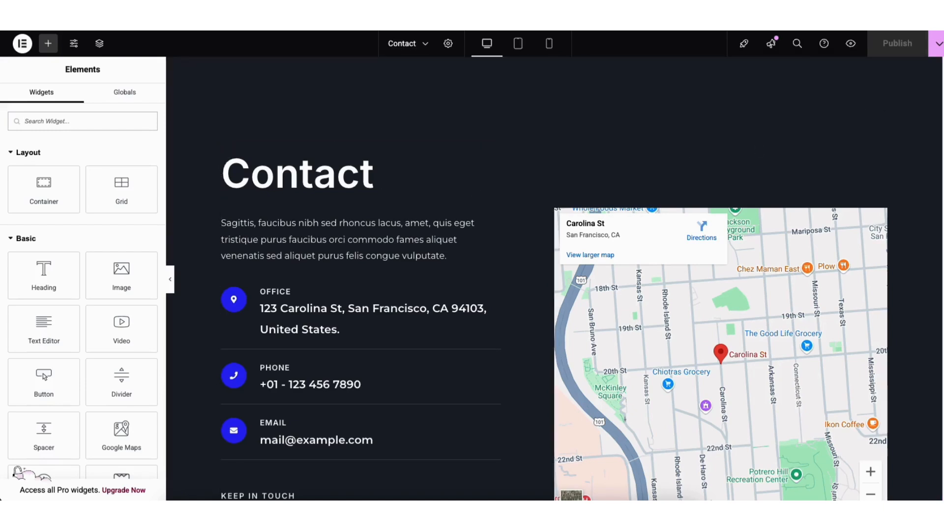
scroll(834, 146, down, 2)
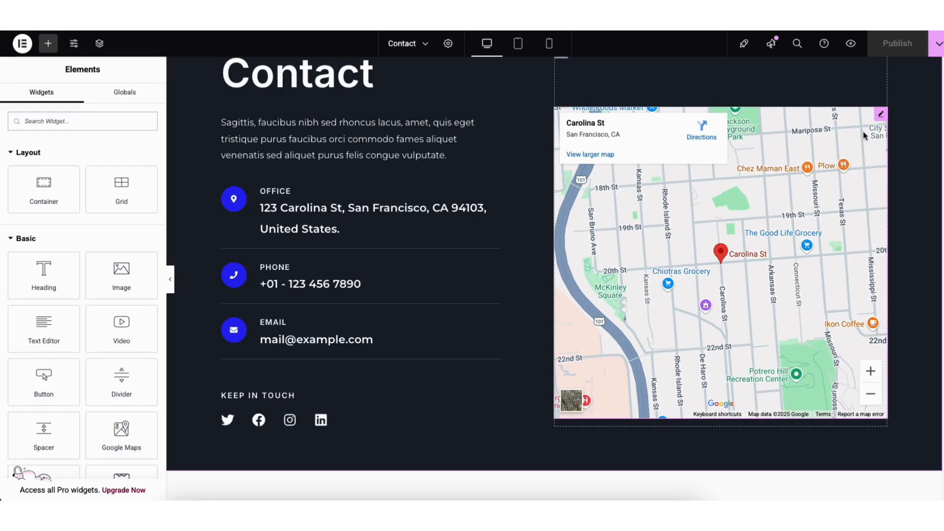
click(880, 116)
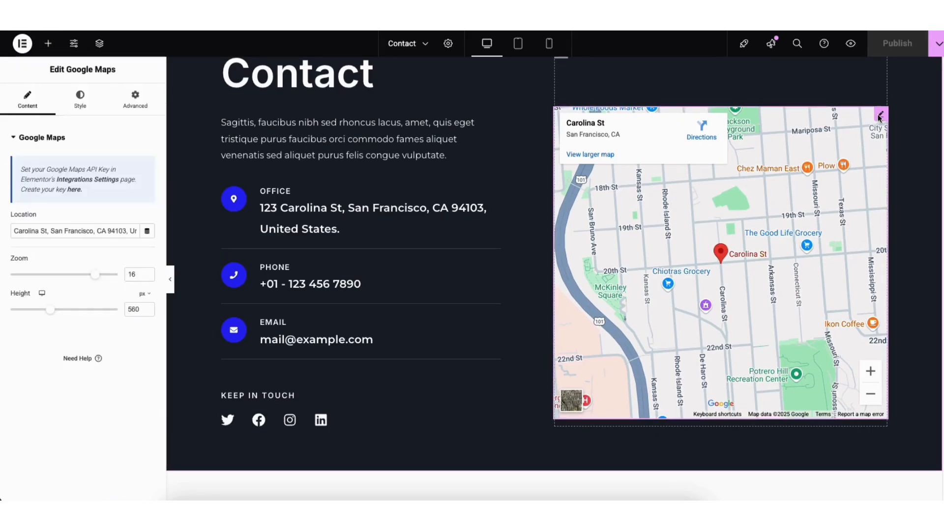
drag(14, 231, 138, 240)
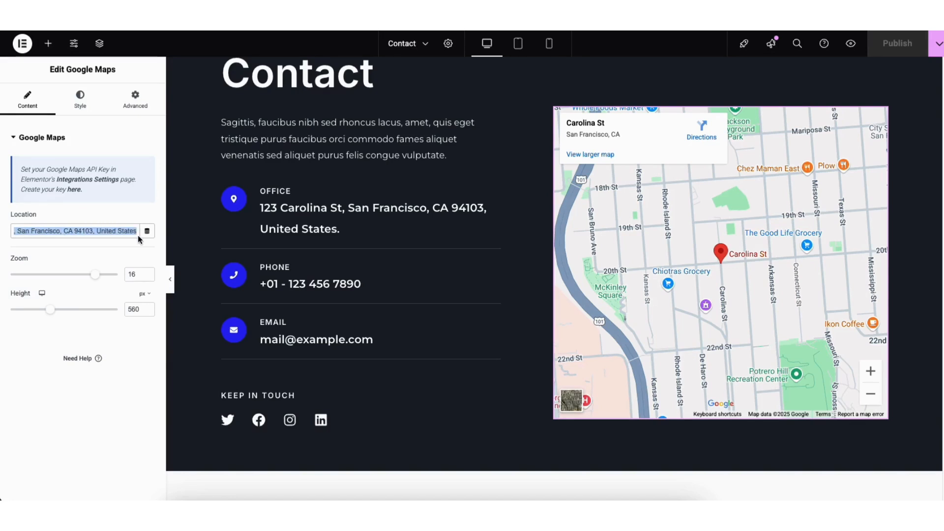
click(69, 253)
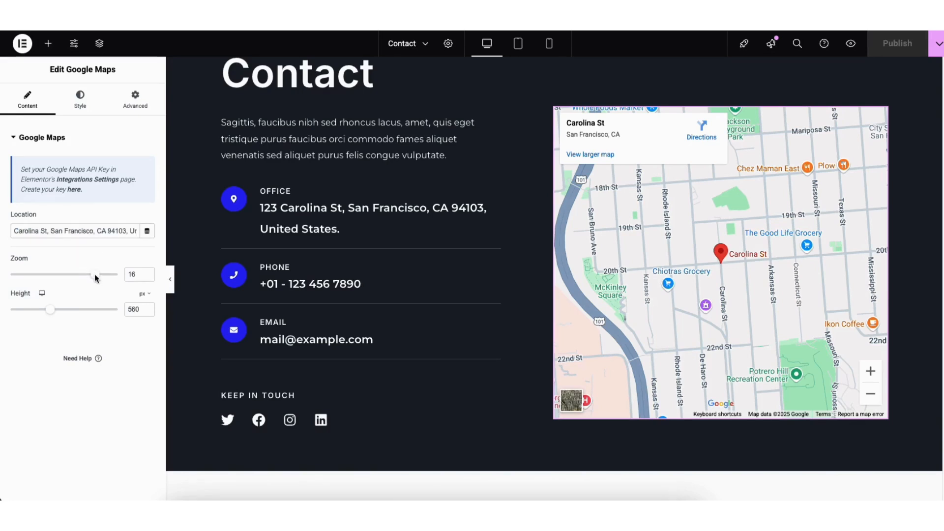
drag(95, 277, 84, 278)
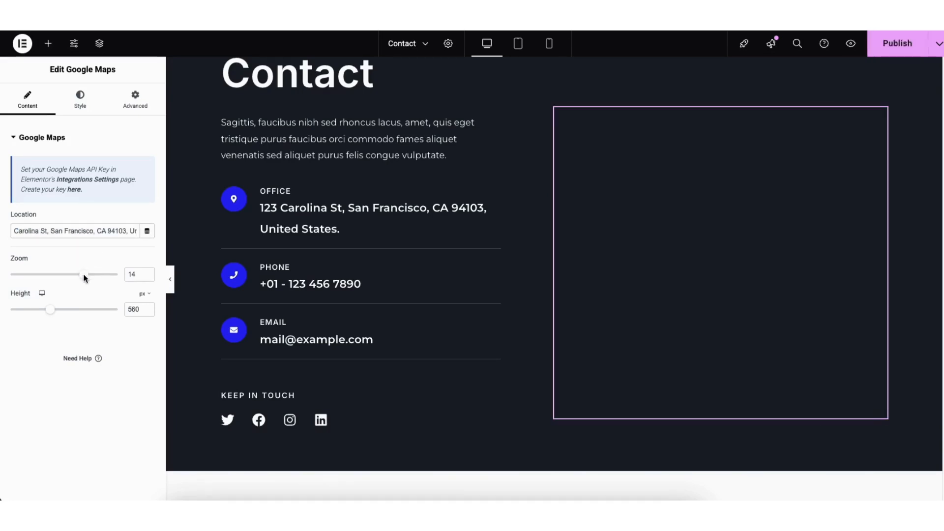
drag(46, 308, 51, 311)
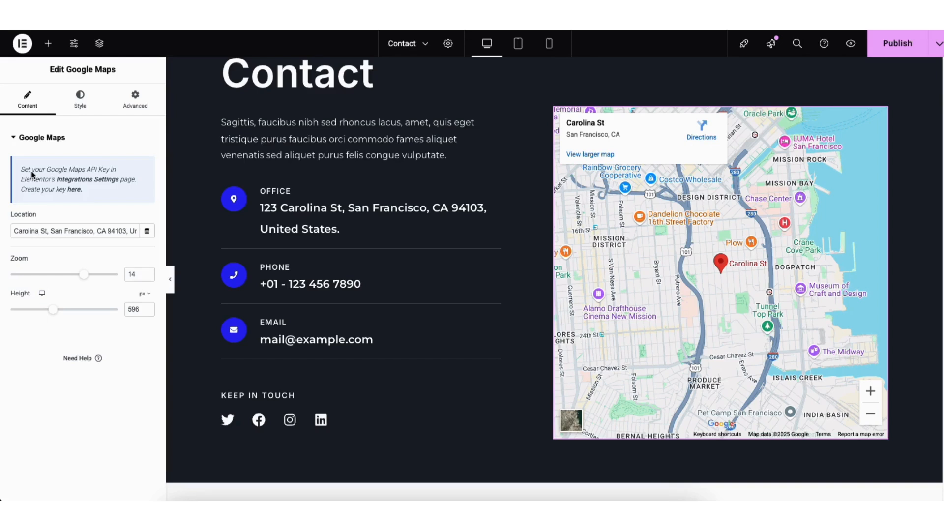
- From the Google Maps API key guide, create a Google Cloud project named Demo1 with no organization, and open Elementor's Integrations Settings
click(72, 188)
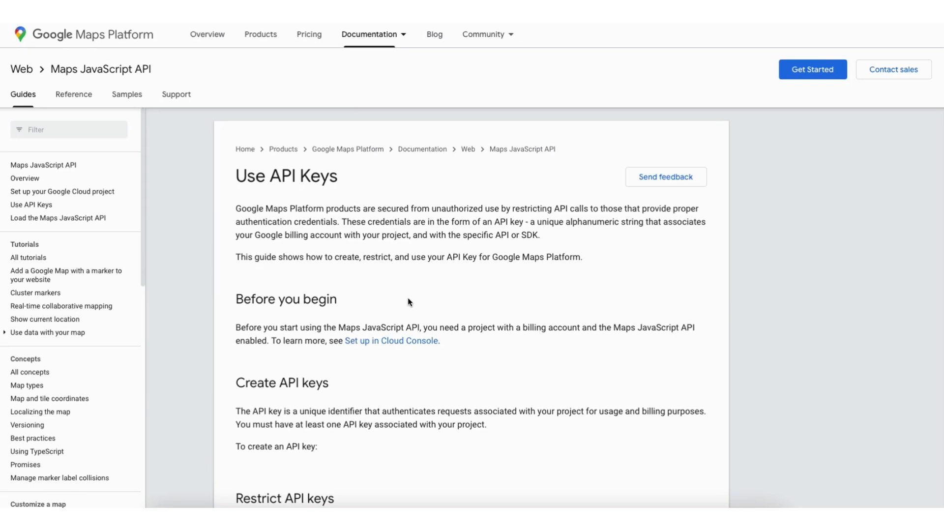
scroll(472, 276, down, 7)
click(331, 209)
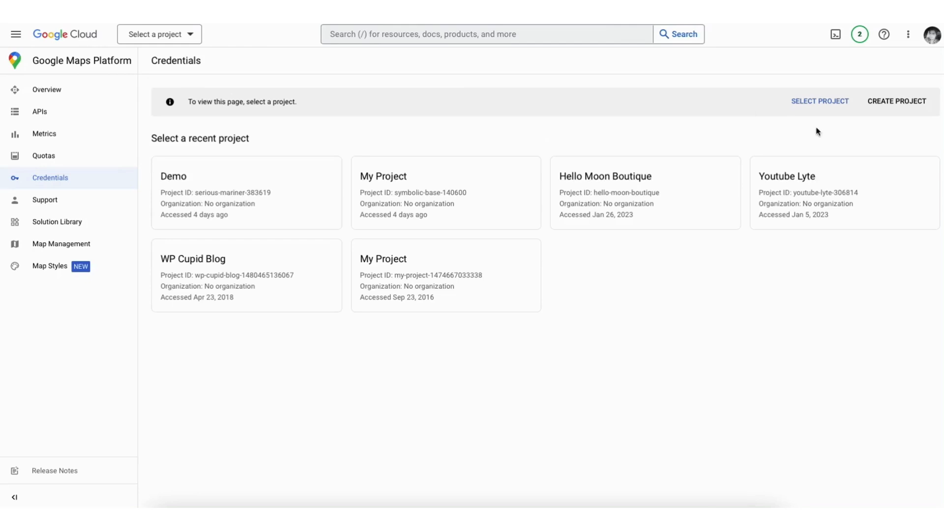
click(900, 101)
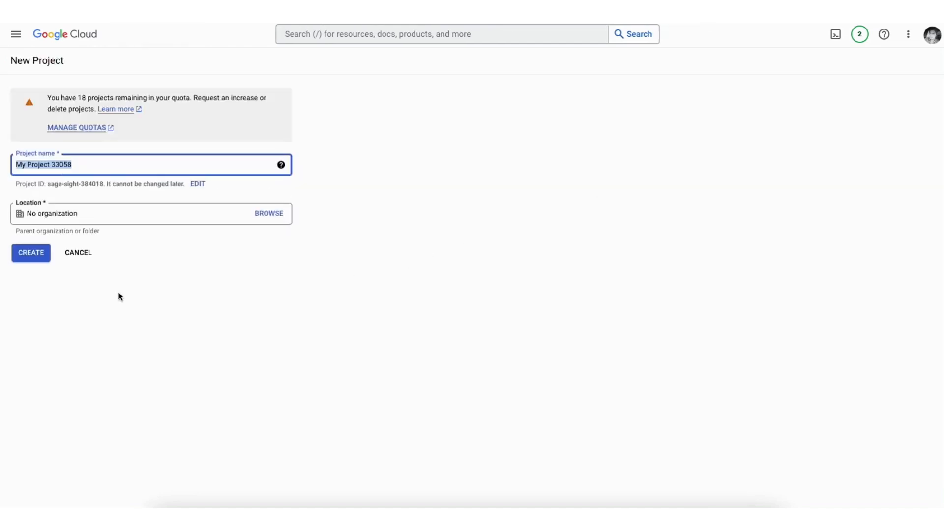
text(Demo1)
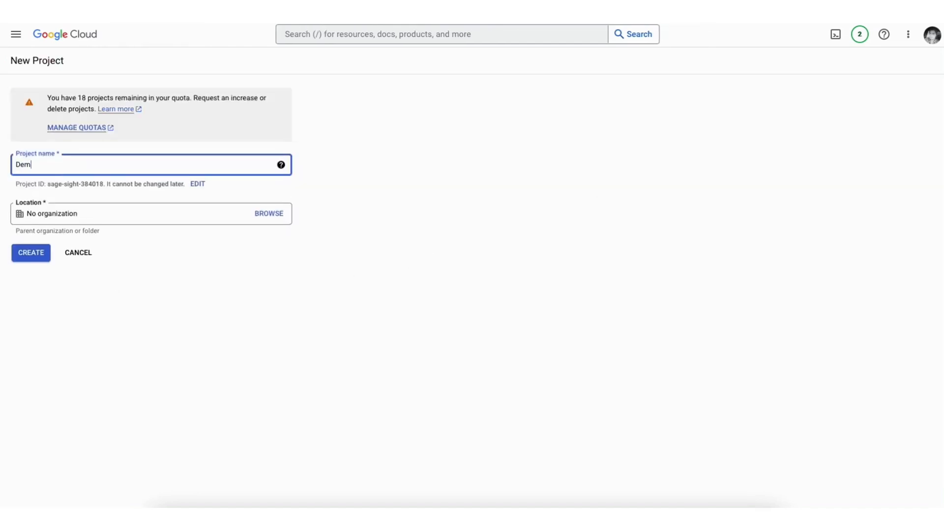
click(116, 215)
click(33, 254)
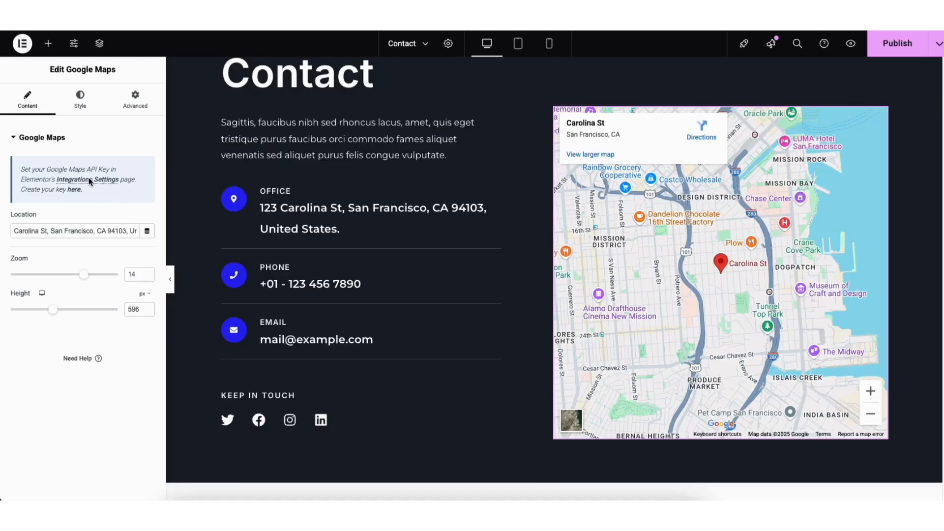
click(88, 179)
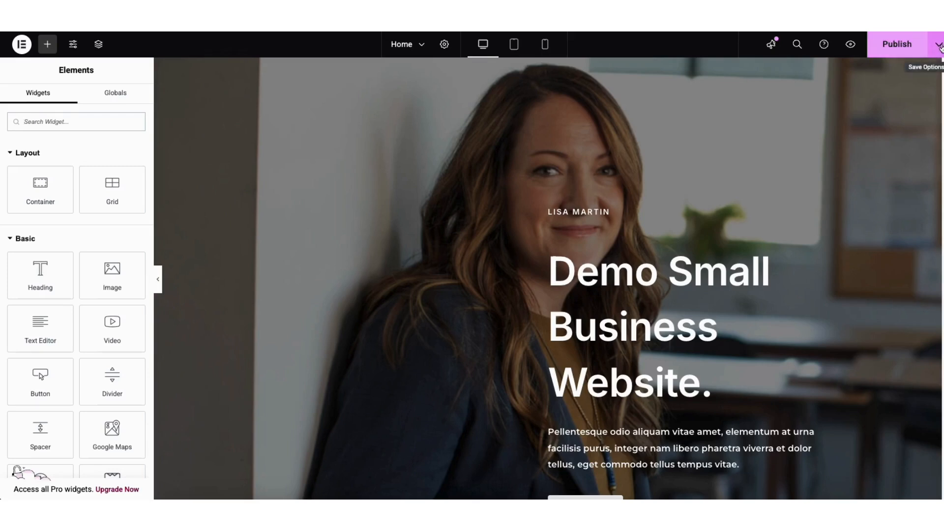
- Check the Home page's save options in Elementor and preview its tablet and mobile layouts, returning to the desktop view
click(939, 45)
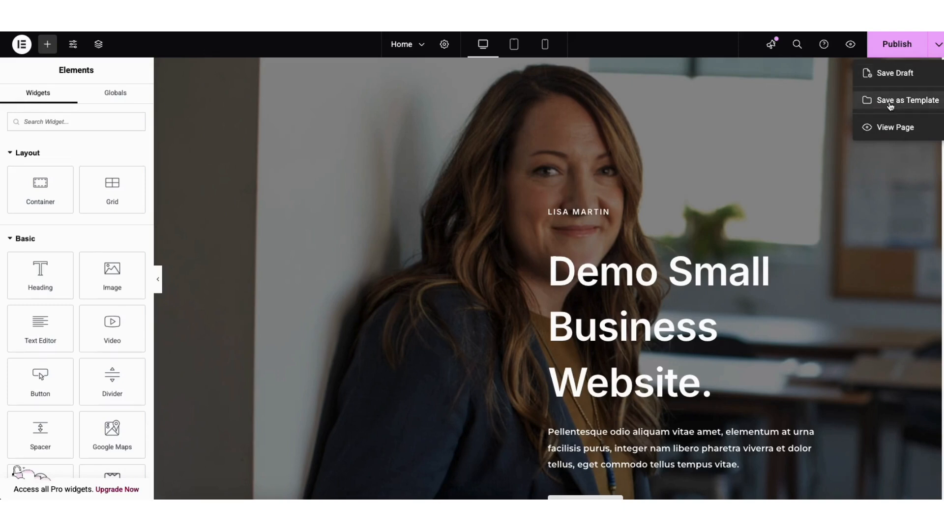
click(809, 127)
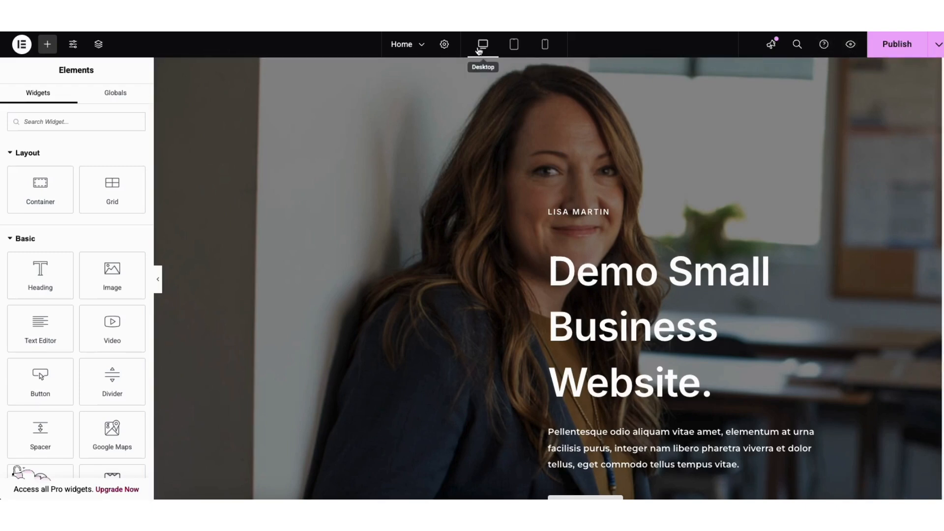
click(513, 48)
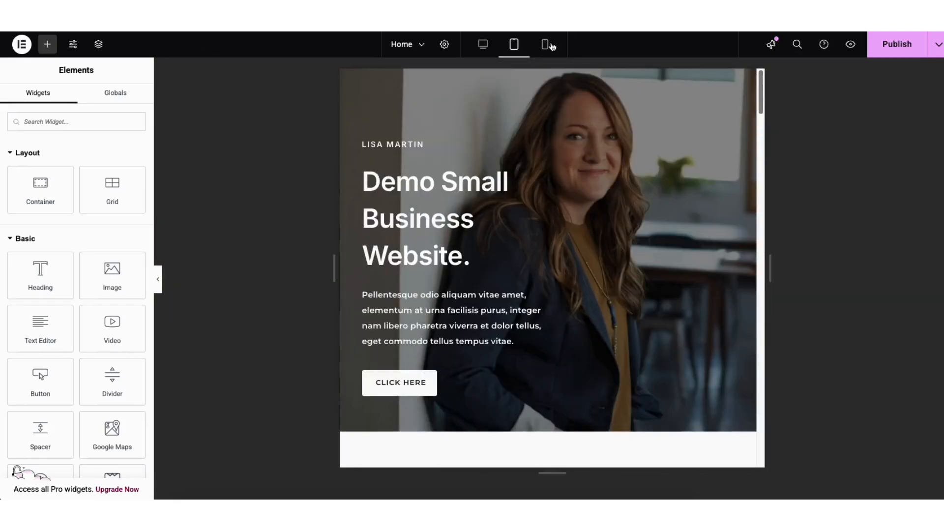
click(546, 44)
mouse_move(645, 85)
mouse_down()
mouse_move(647, 143)
mouse_move(646, 81)
mouse_up()
click(483, 44)
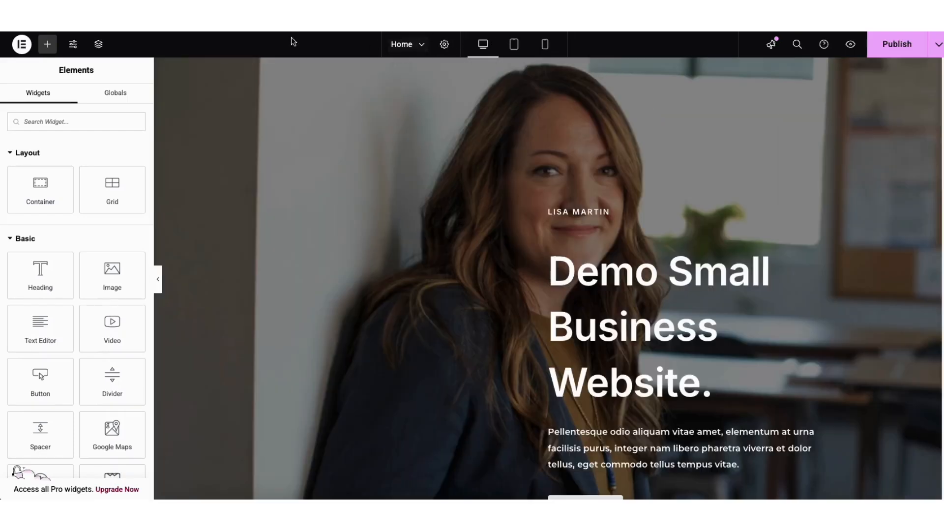
- Look over Elementor's Site Settings and the Home page's revision history
click(72, 46)
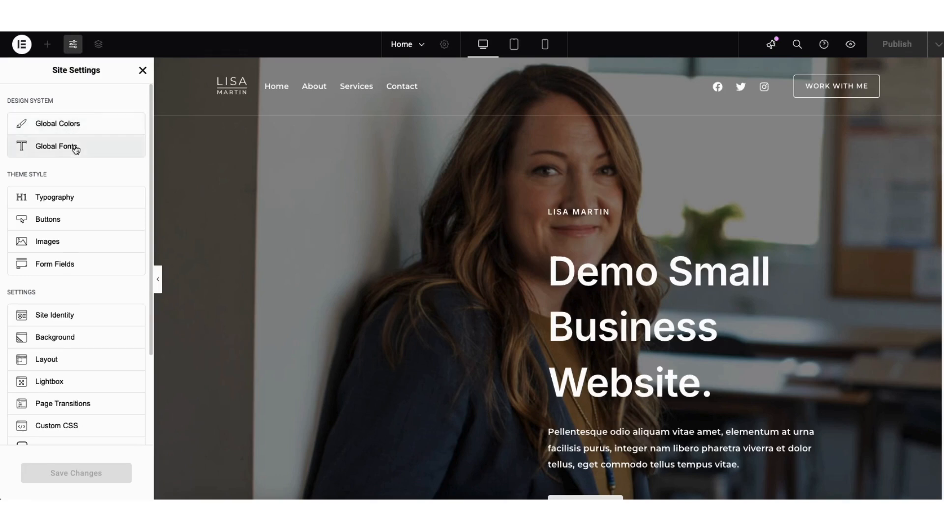
click(143, 69)
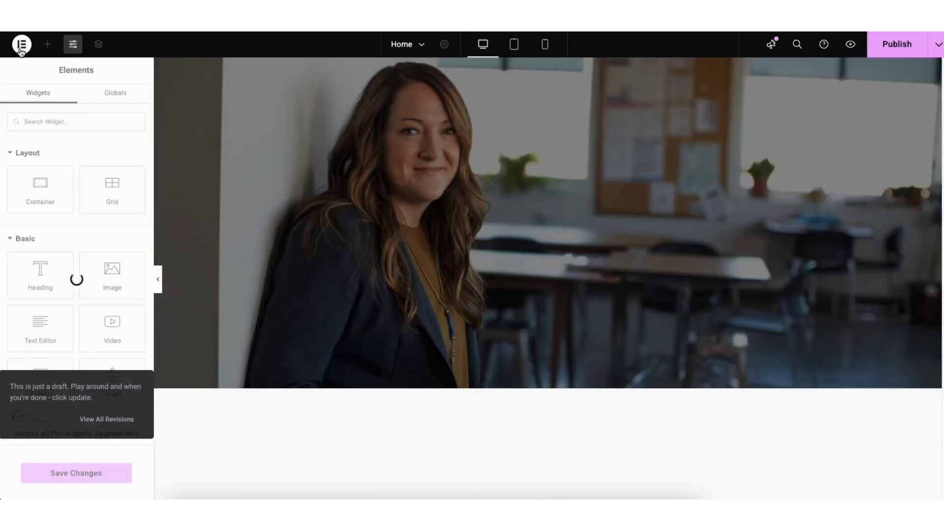
click(21, 45)
click(41, 91)
click(116, 93)
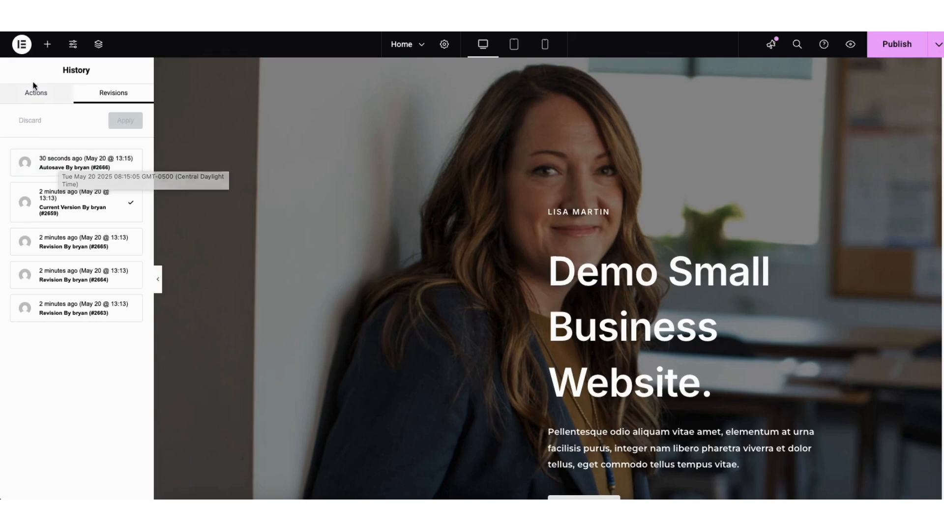
- Exit Elementor to WordPress and show the list of all the site's pages
click(24, 49)
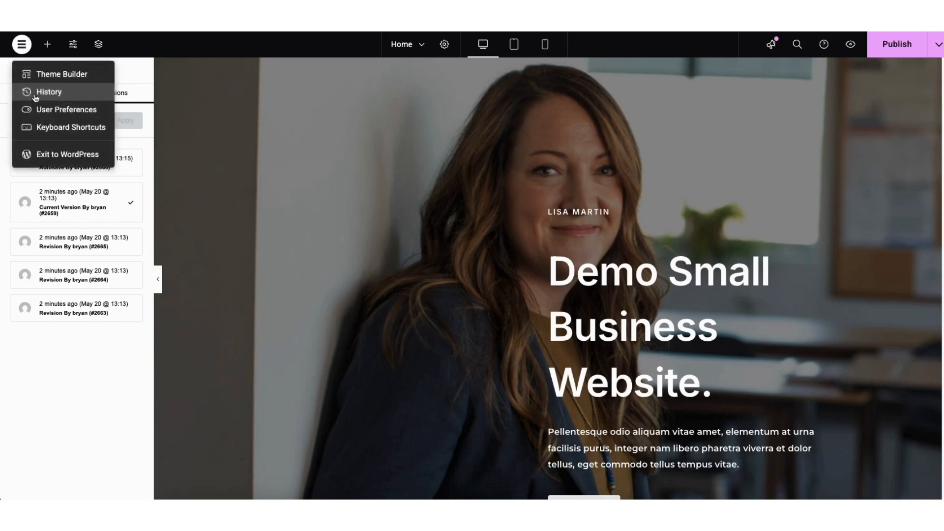
click(44, 157)
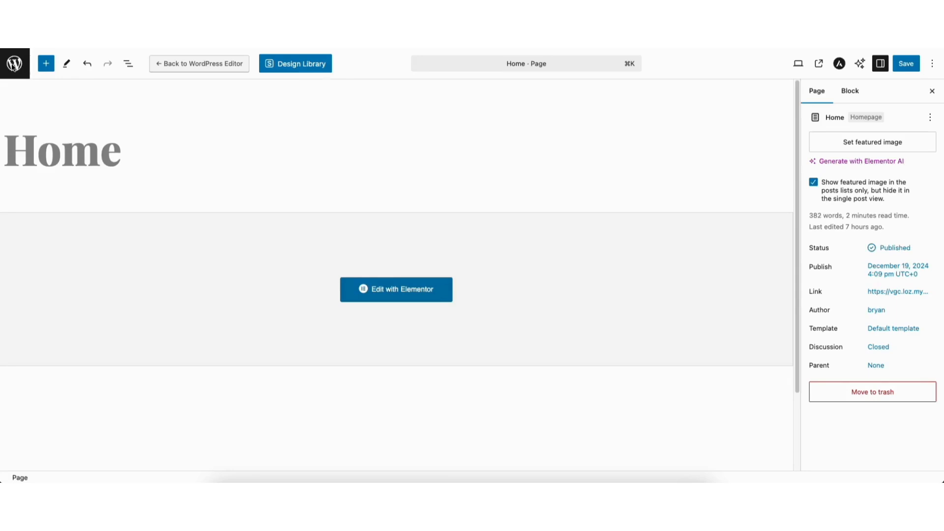
click(14, 64)
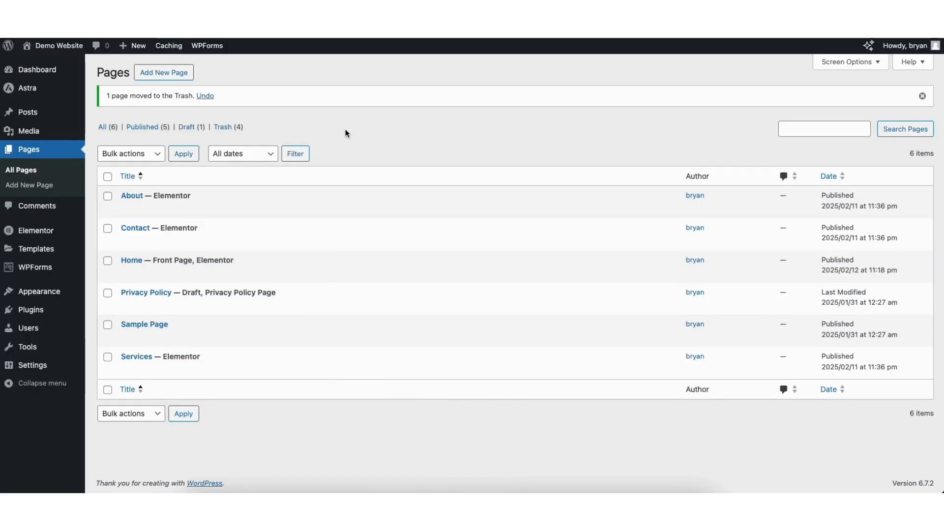
click(24, 171)
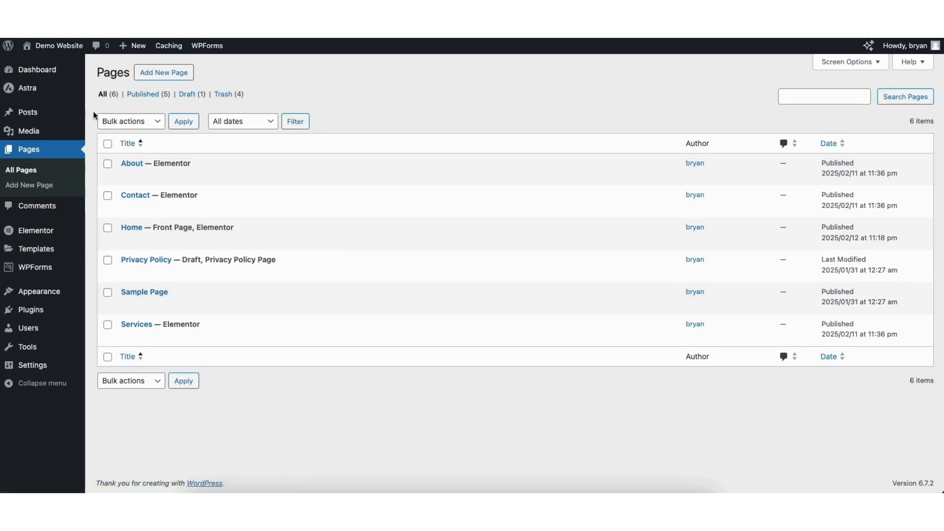
- Look through the Media Library, the list of all posts and the moderation actions available for comments
mouse_move(27, 133)
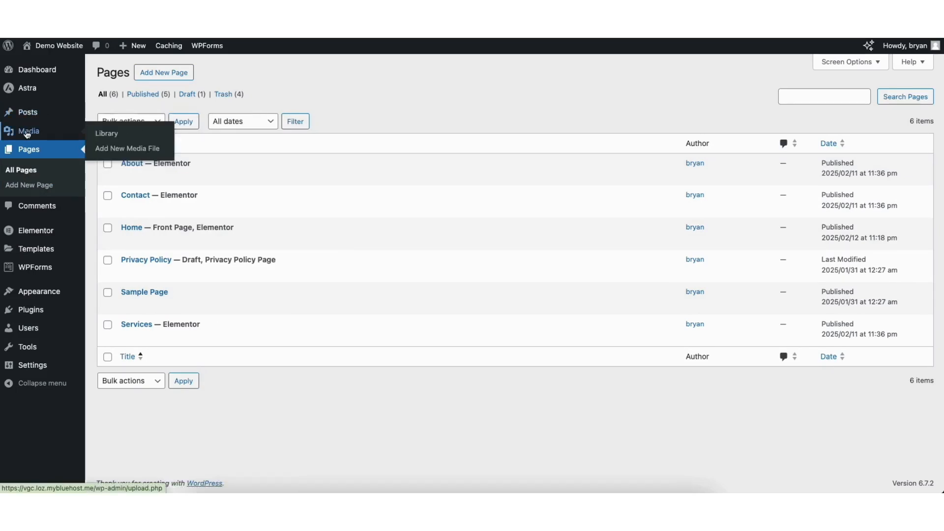
click(107, 137)
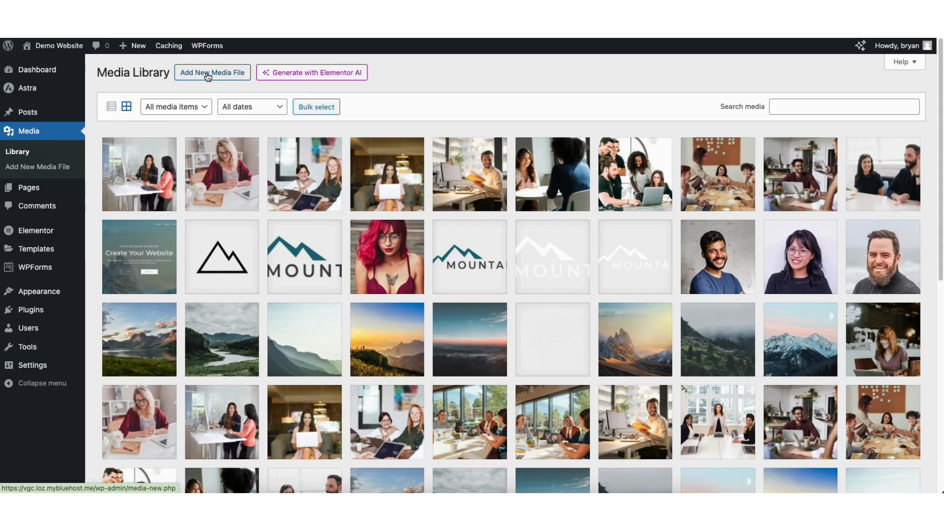
mouse_move(29, 116)
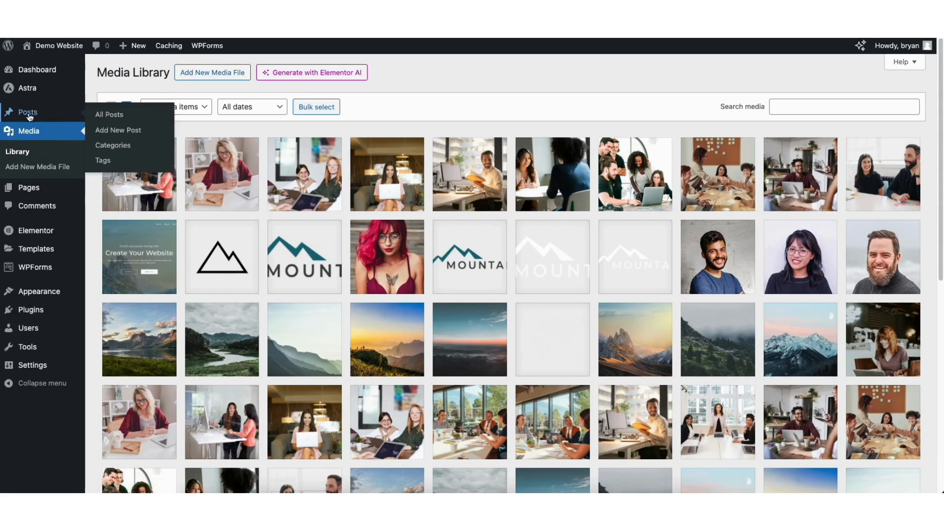
click(113, 117)
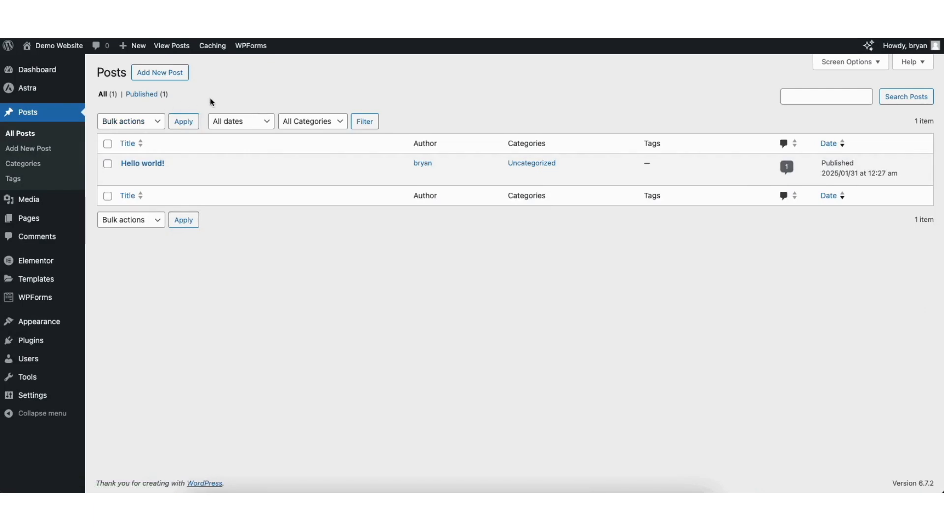
click(38, 238)
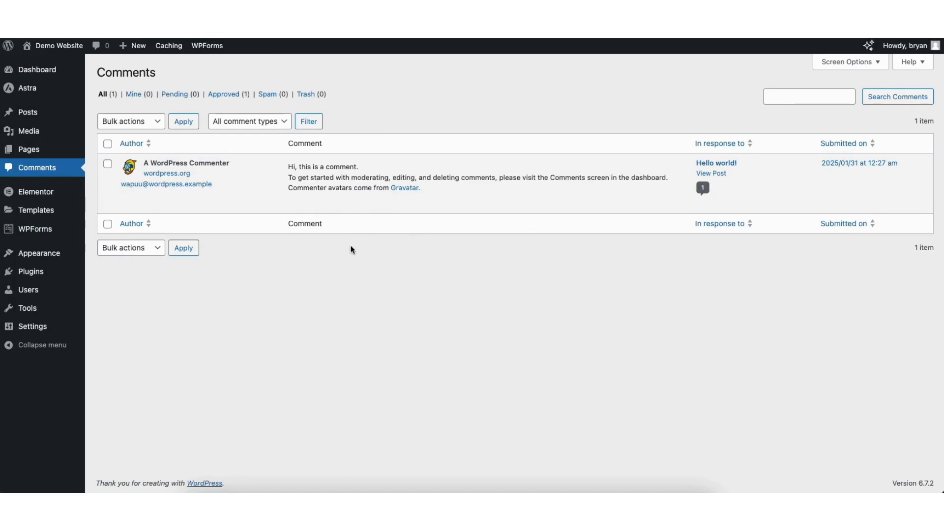
mouse_move(343, 205)
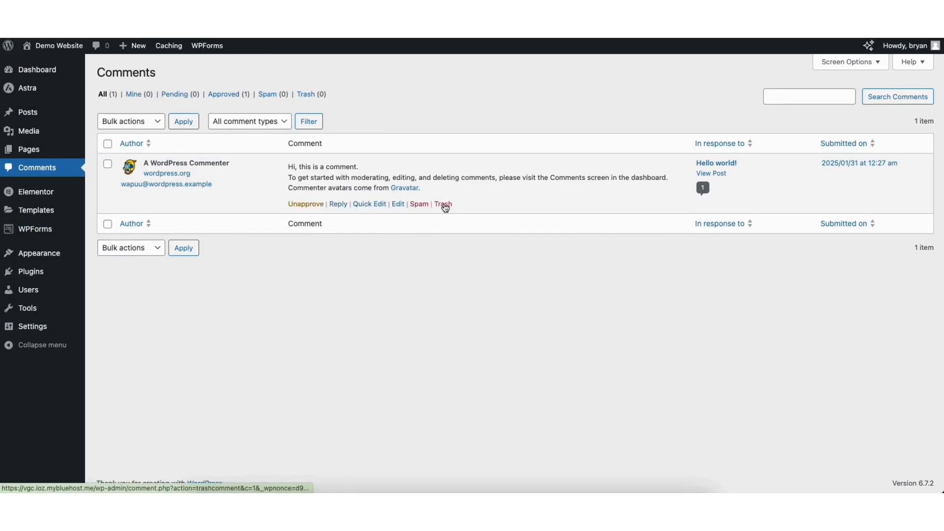
- View the plugins offered for installation and open the site's navigation menu editor
mouse_move(31, 276)
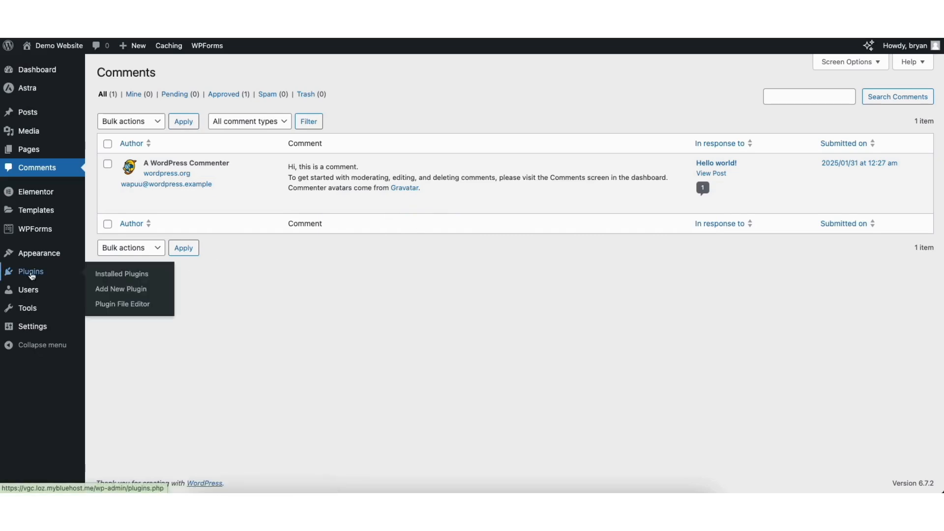
click(120, 289)
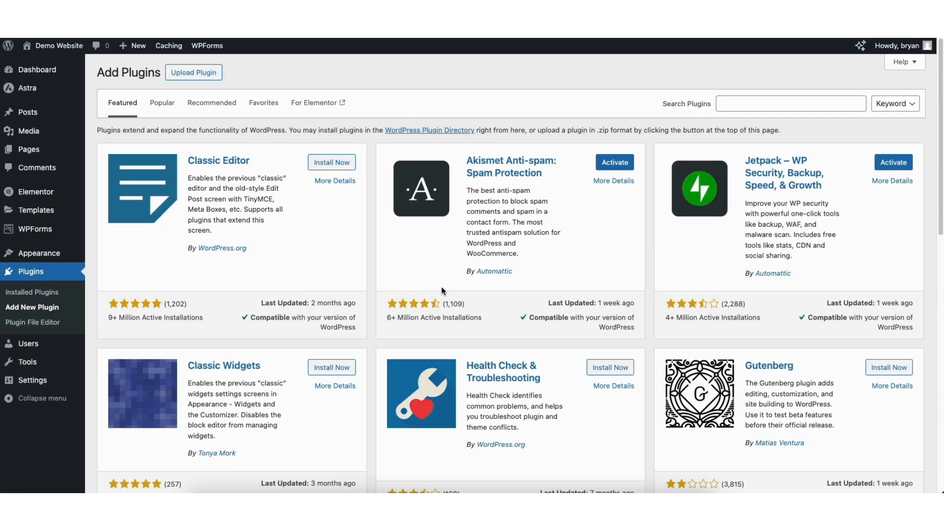
mouse_move(36, 258)
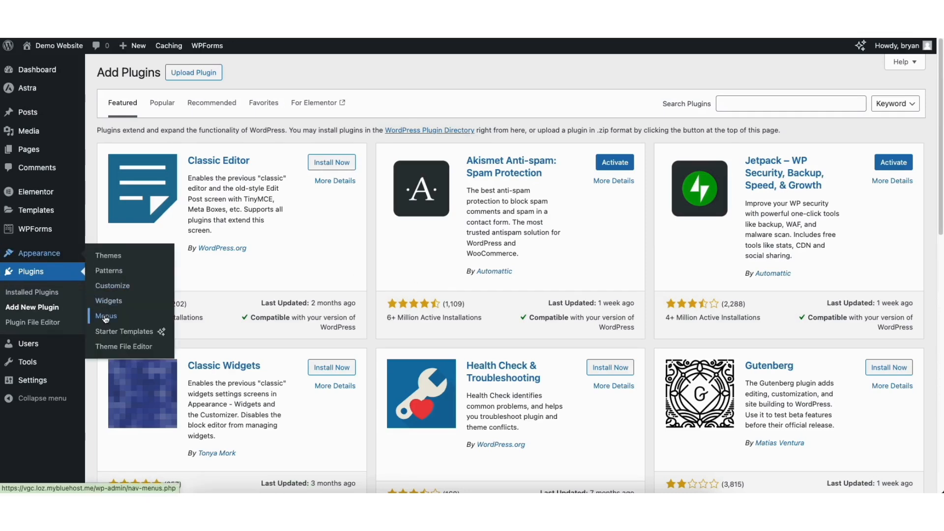
click(105, 317)
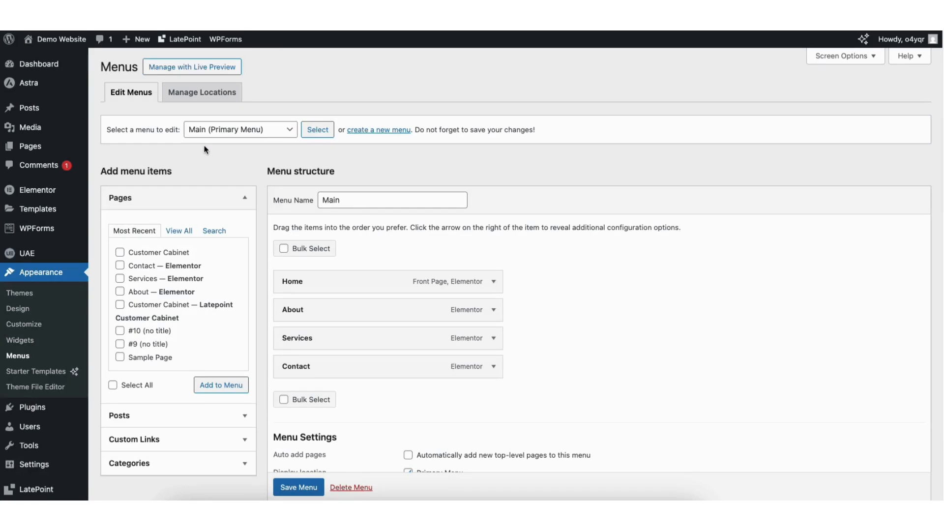
- Add the Sample Page to the Main (Primary Menu) and place it between Services and Contact
click(223, 132)
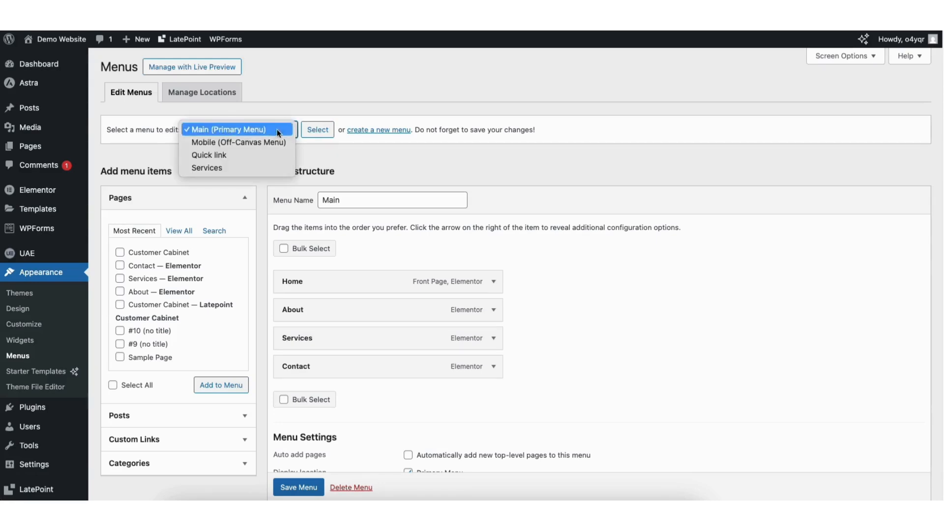
click(325, 131)
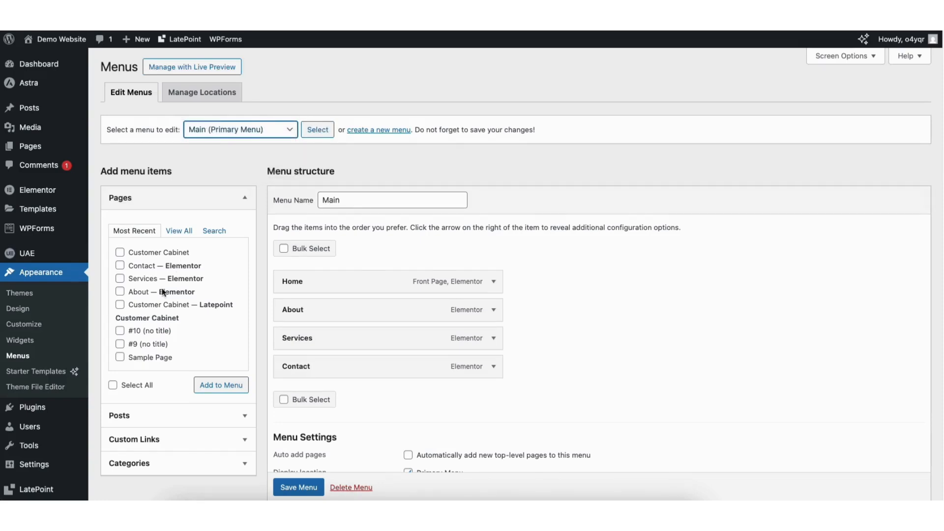
click(120, 357)
click(197, 386)
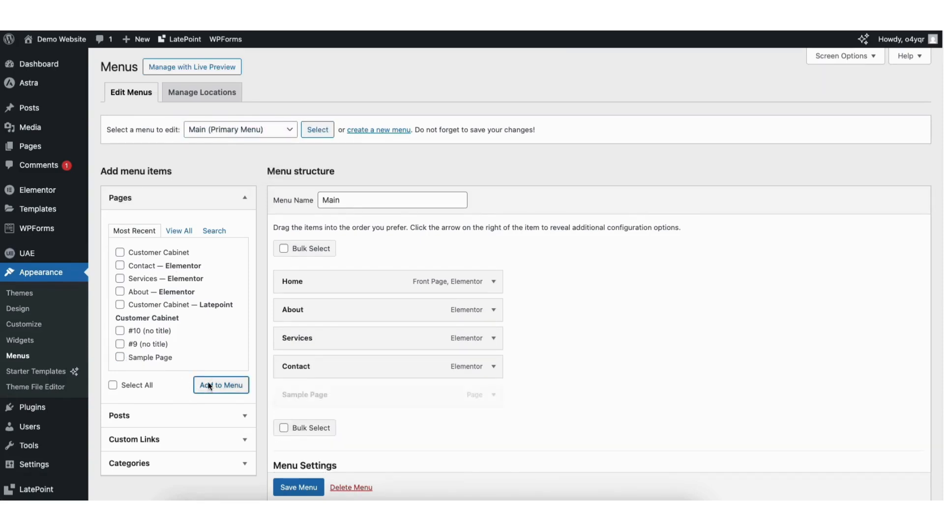
drag(295, 394, 293, 360)
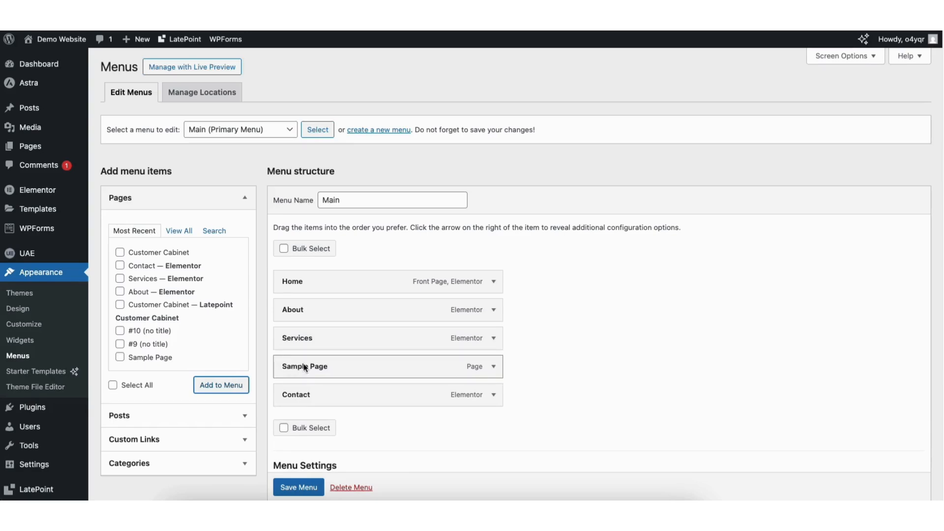
- Examine the navigation label, parent, order and move options of the Sample Page menu item
click(493, 367)
drag(285, 405, 343, 403)
click(346, 408)
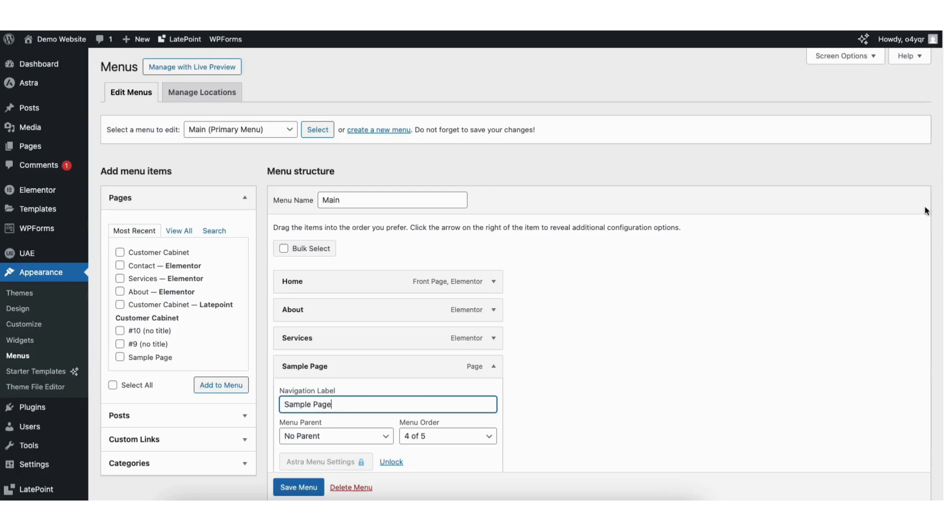
scroll(494, 331, down, 4)
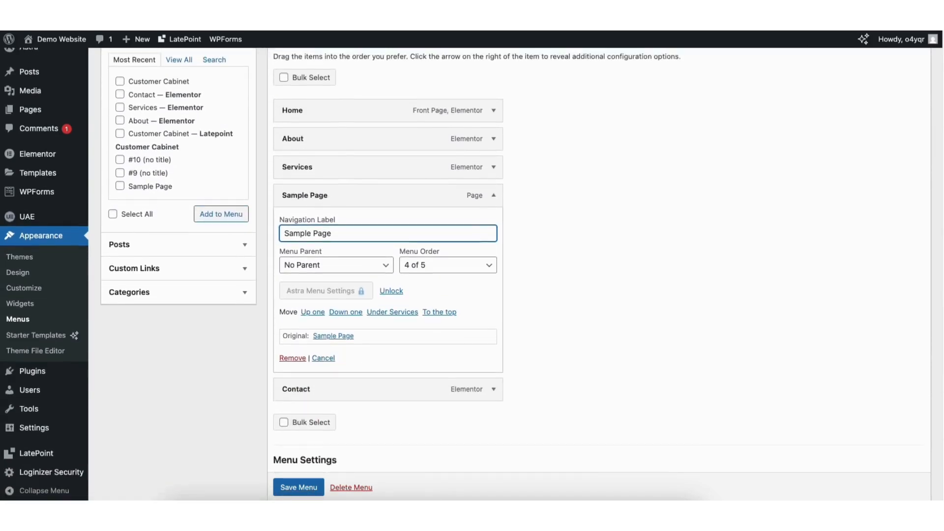
scroll(472, 270, up, 4)
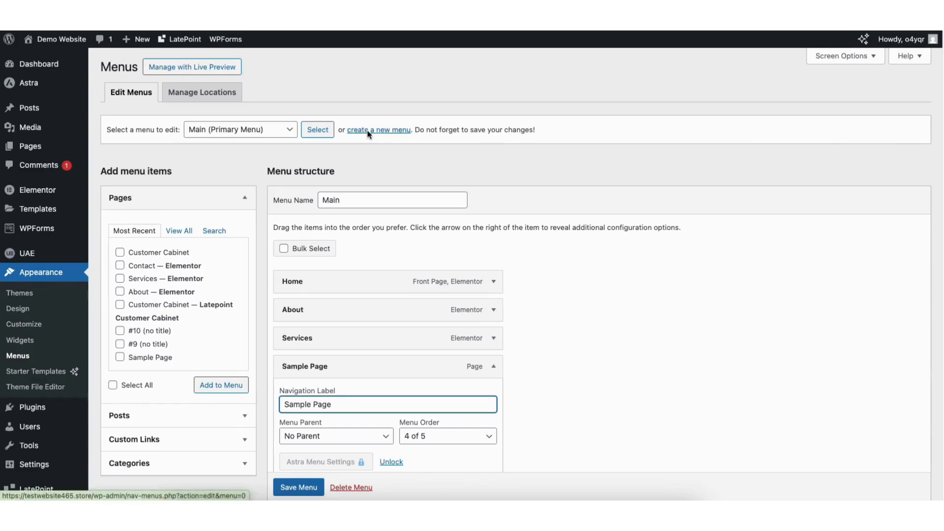
click(494, 367)
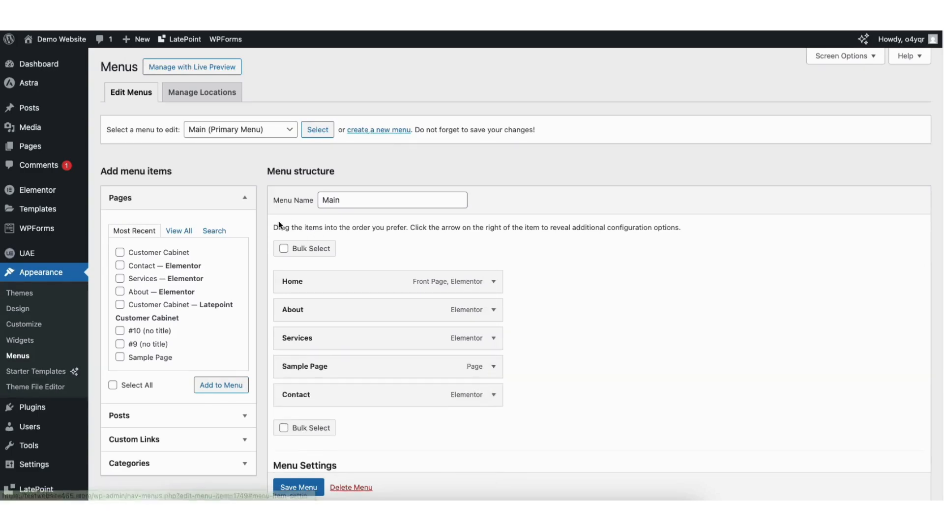
- Add a second Sample Page to the Main menu, nest both Sample Pages under Services as sub items, and save the menu
click(119, 357)
click(219, 385)
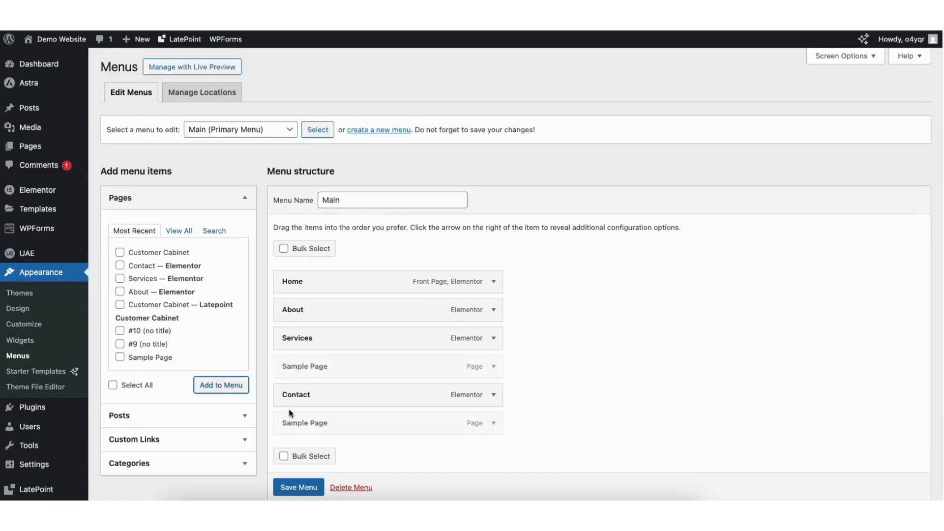
drag(299, 424, 317, 364)
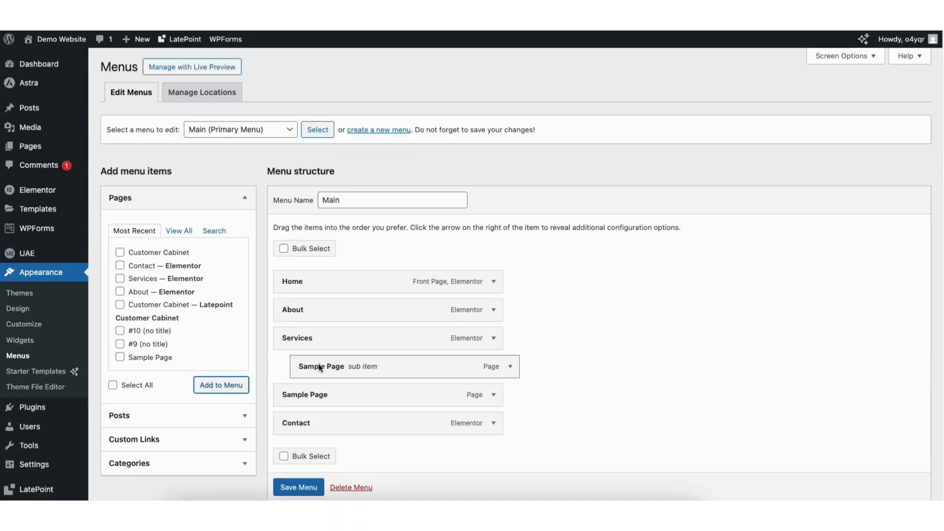
drag(293, 395, 312, 396)
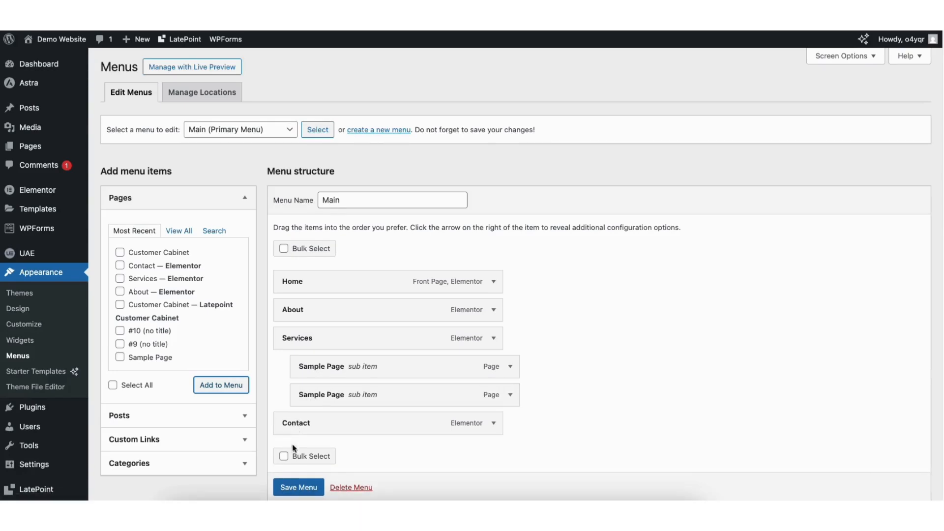
scroll(288, 487, down, 1)
click(289, 488)
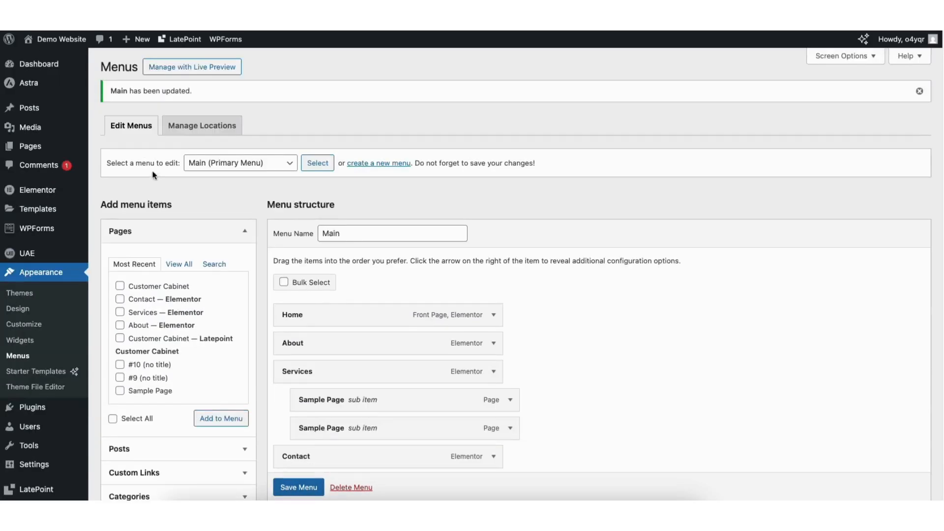
- Visit the live site and check the dropdown under Services in the header
mouse_move(48, 49)
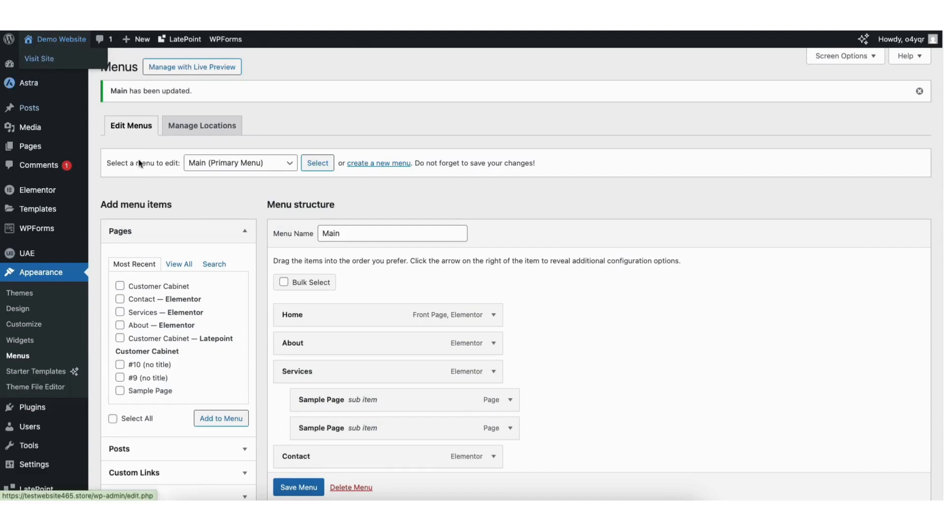
click(39, 58)
mouse_move(276, 80)
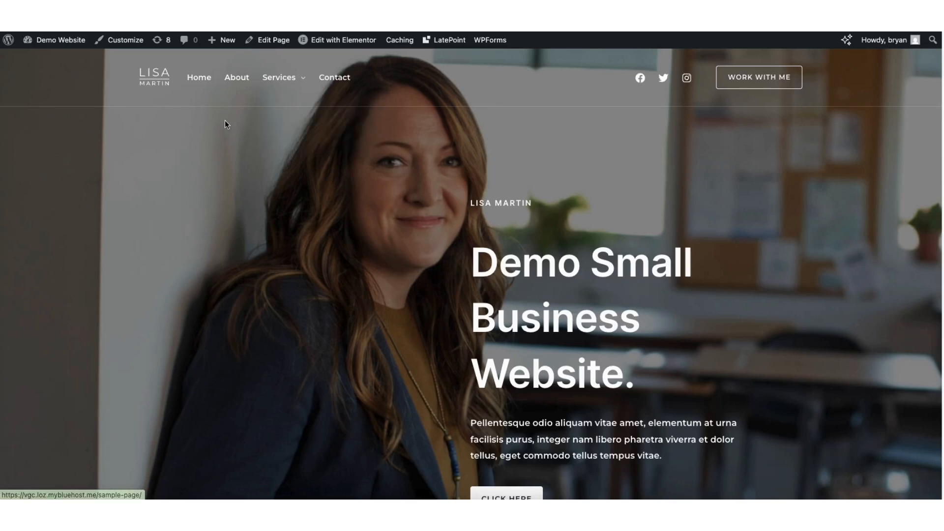
- In the customizer's Transparent Header design settings, set the submenu text/link color to the palette's dark grey and check it in the Services dropdown
click(125, 40)
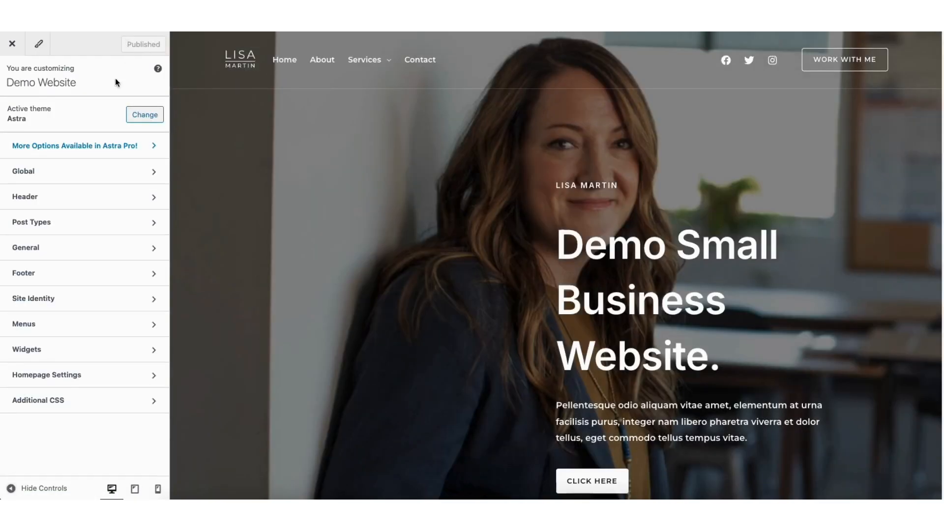
click(64, 199)
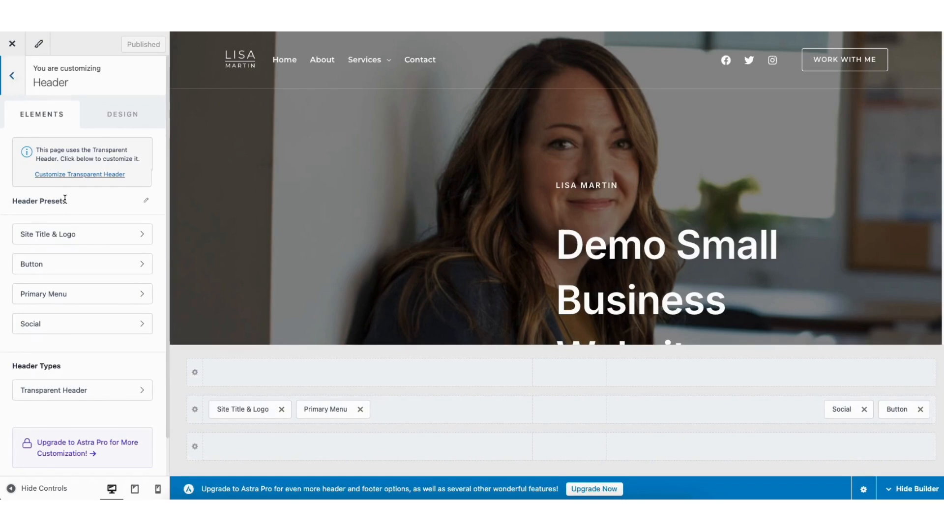
click(82, 390)
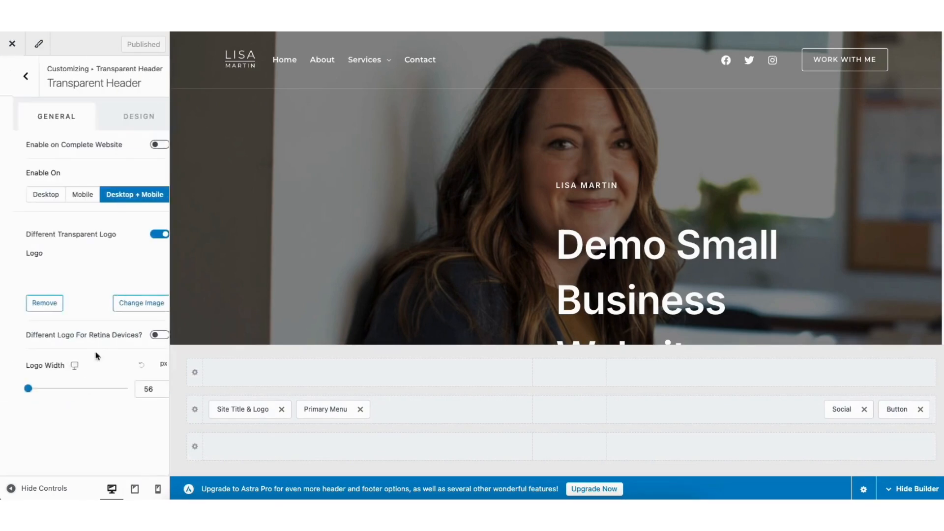
click(119, 117)
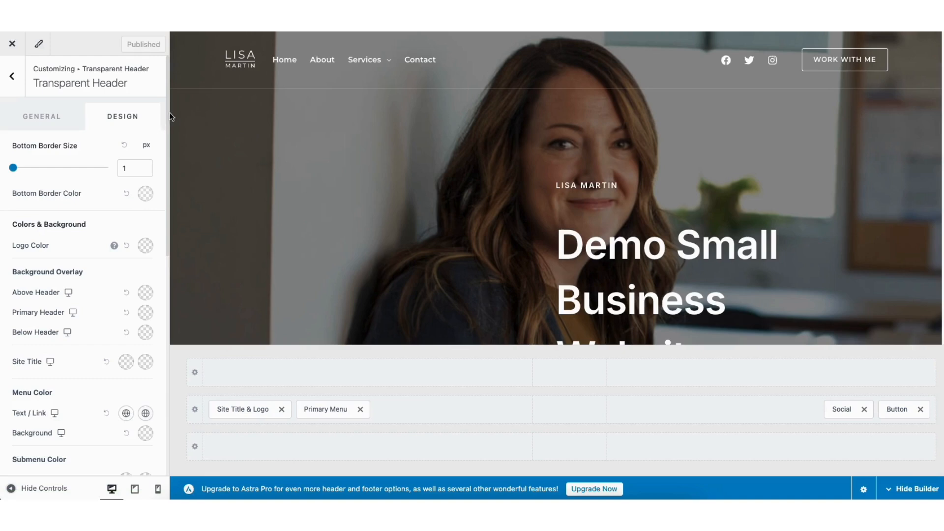
drag(167, 110, 69, 221)
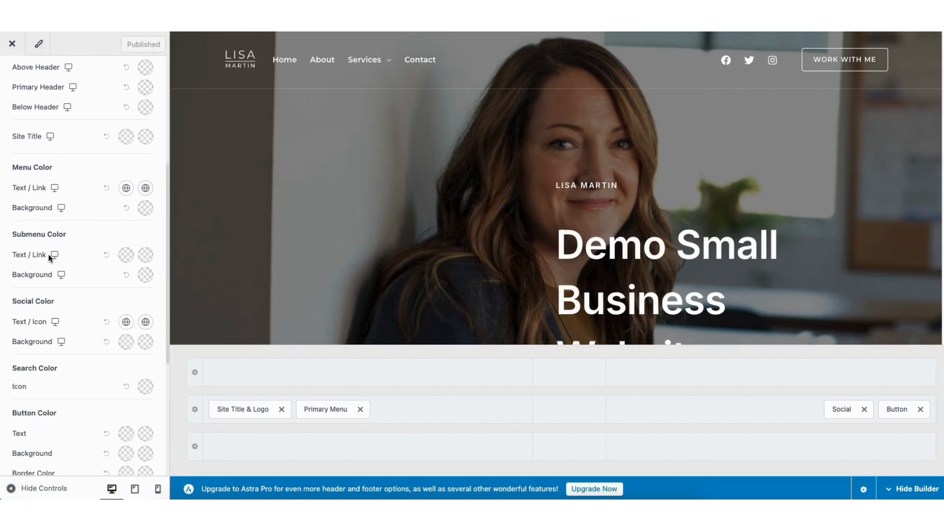
click(125, 255)
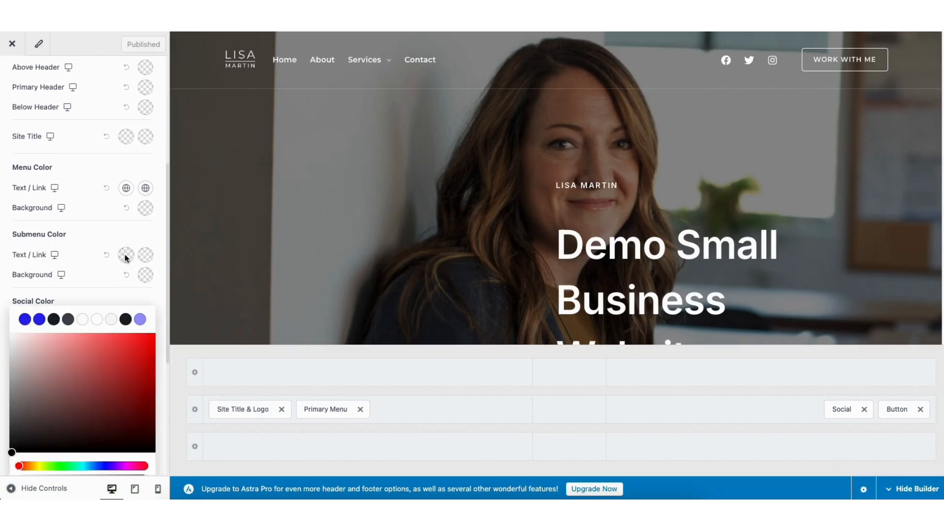
click(68, 321)
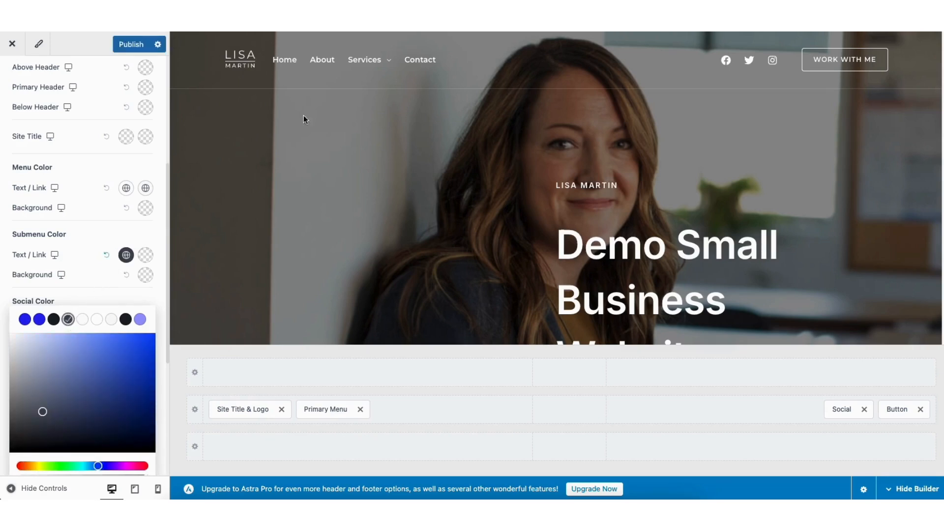
mouse_move(361, 58)
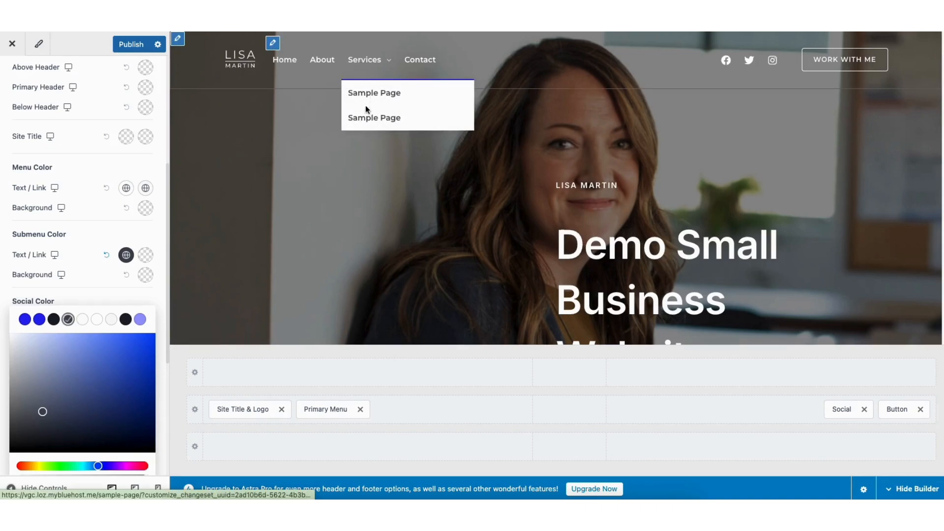
click(81, 243)
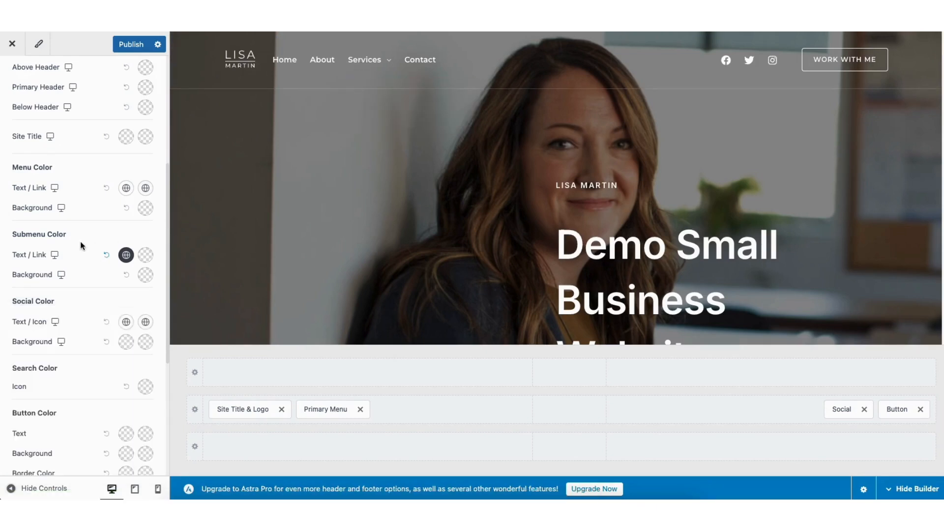
- Set the submenu's text/link hover color to the palette's second blue and publish the changes
click(146, 255)
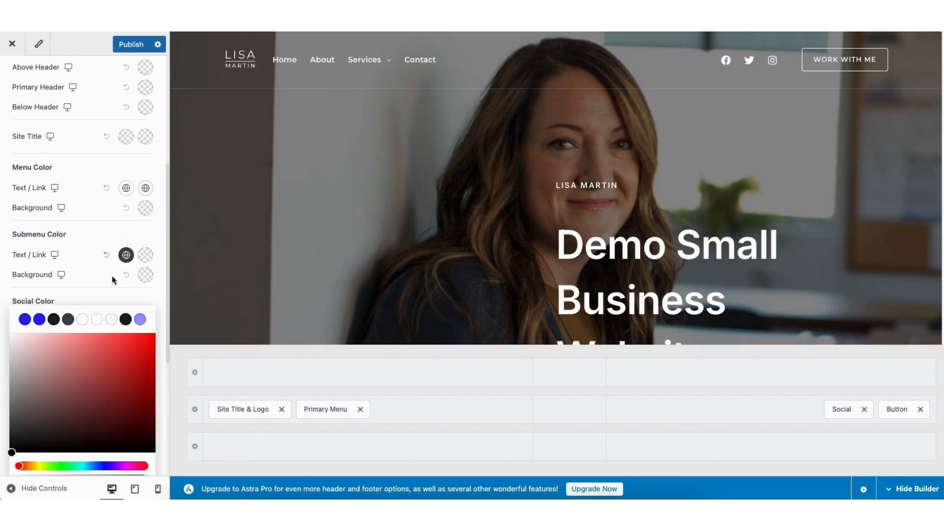
click(39, 319)
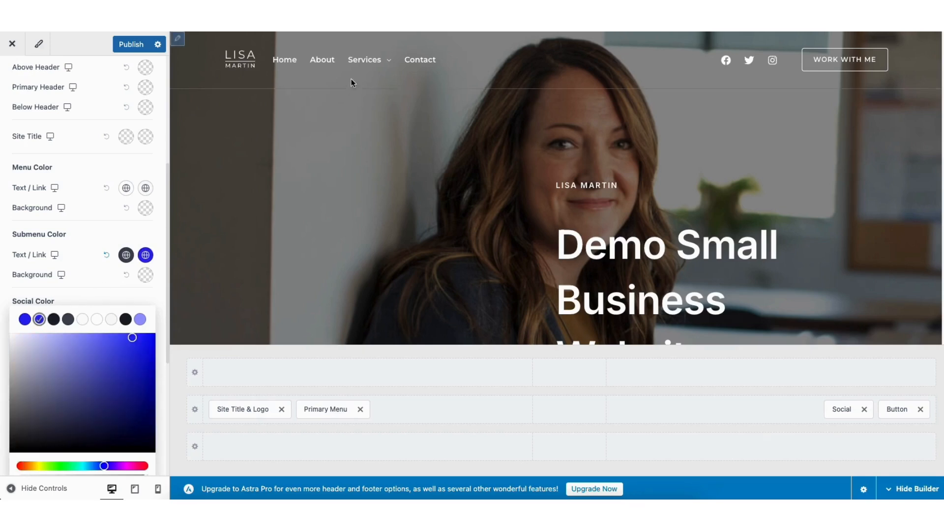
mouse_move(362, 64)
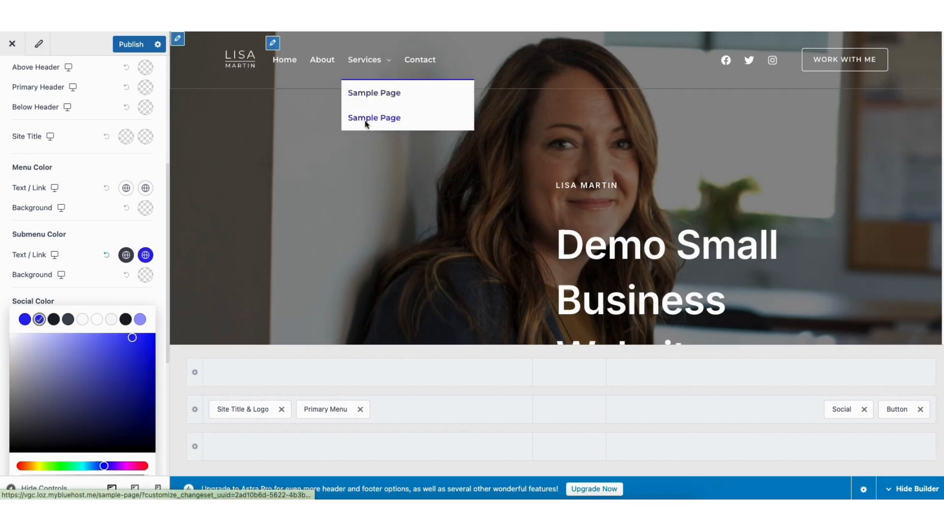
click(131, 44)
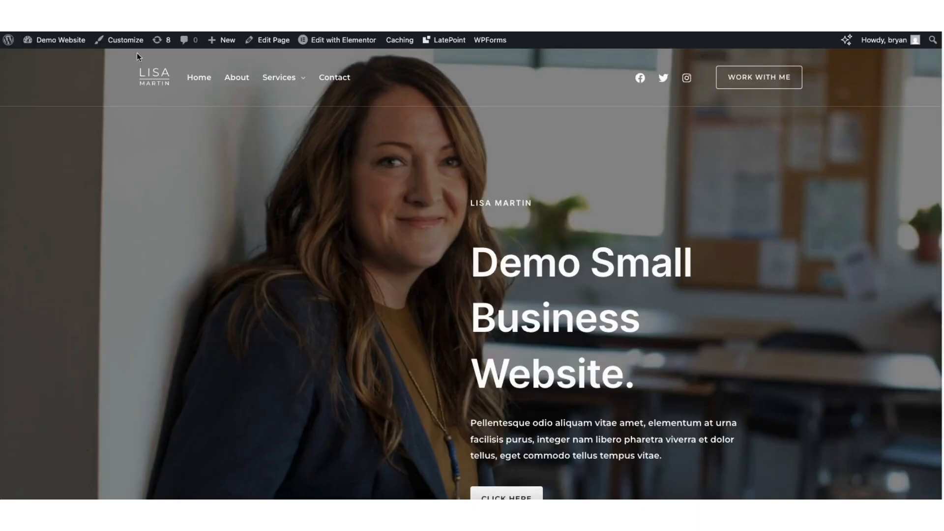
- Open the footer in the site customizer and examine the text of Widget 1 and the blocks that can be added to it
click(127, 43)
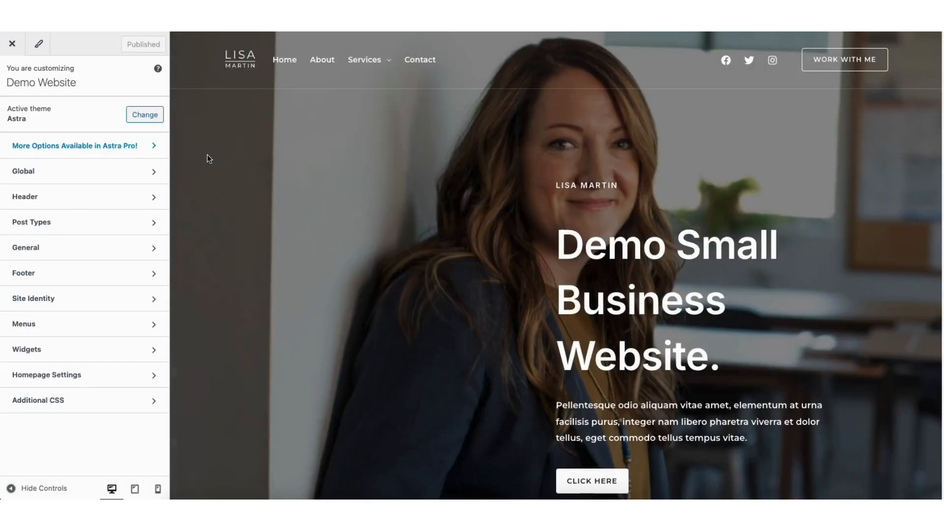
click(30, 273)
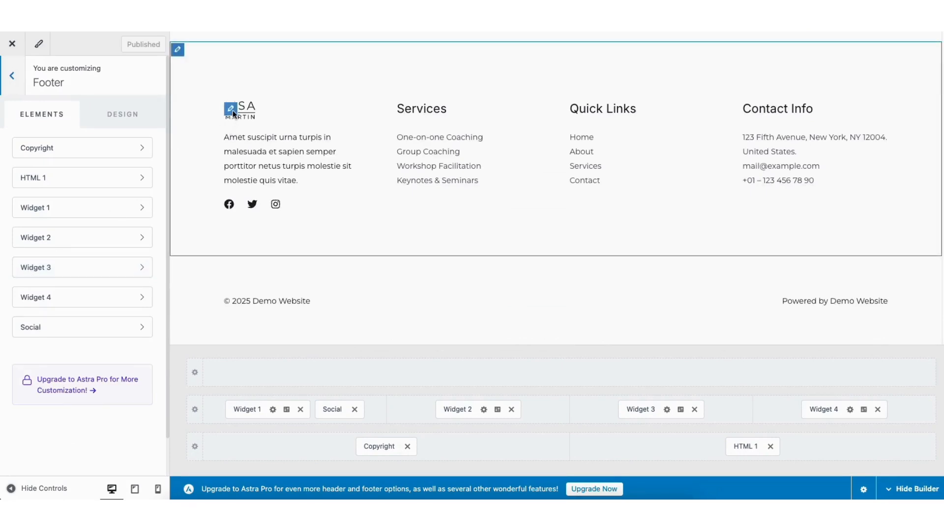
click(229, 110)
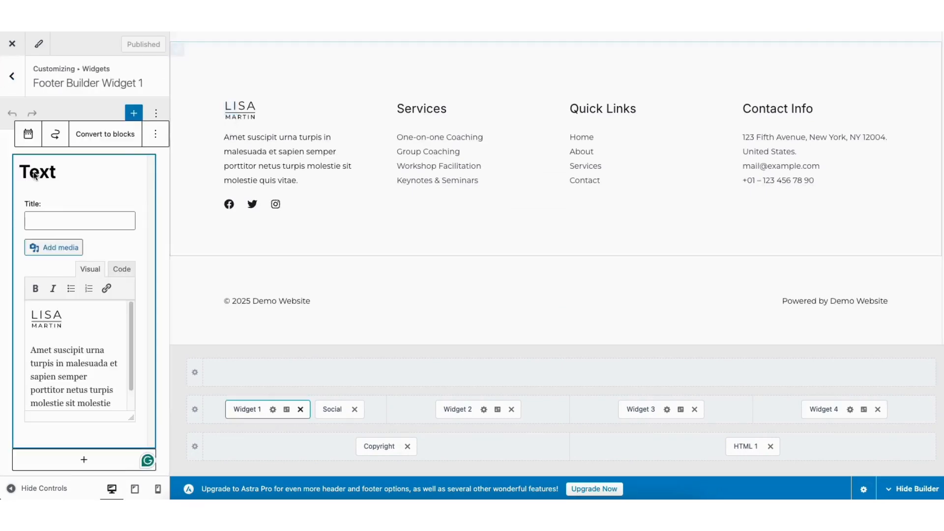
drag(35, 351, 59, 363)
click(58, 363)
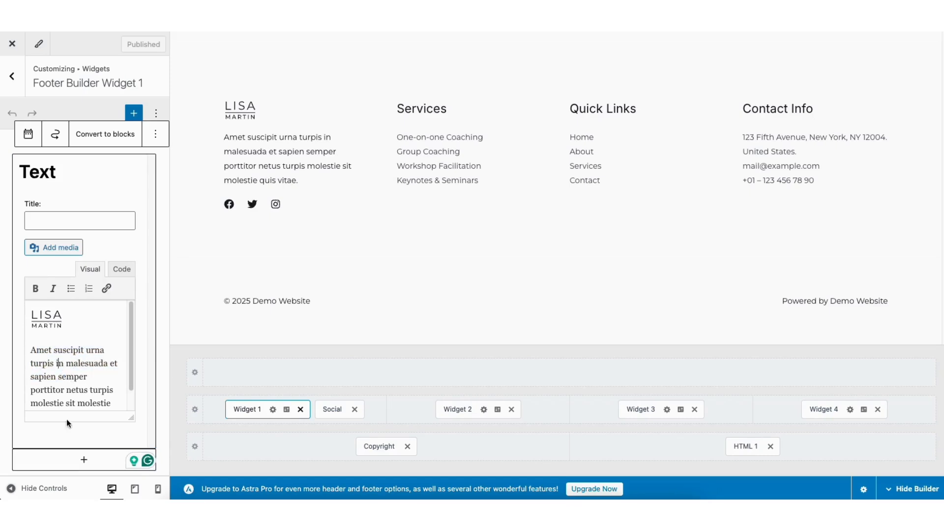
click(70, 458)
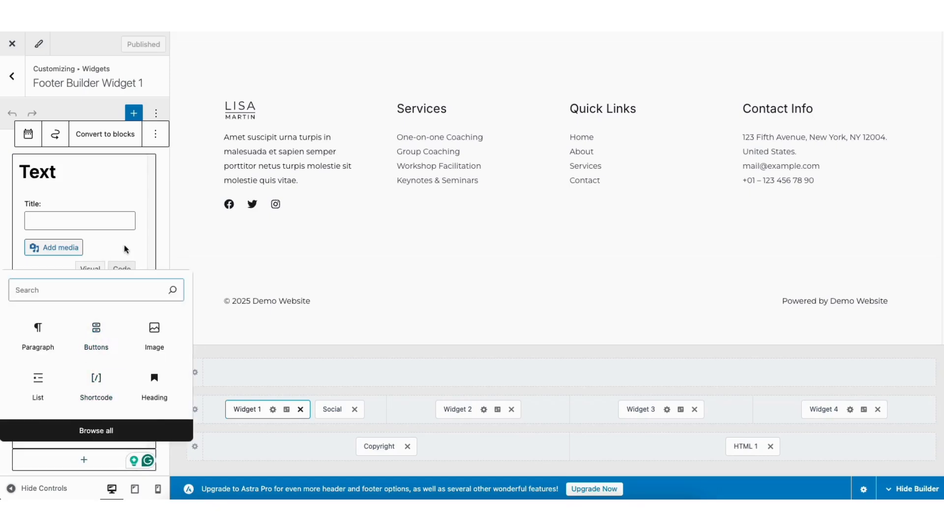
click(163, 212)
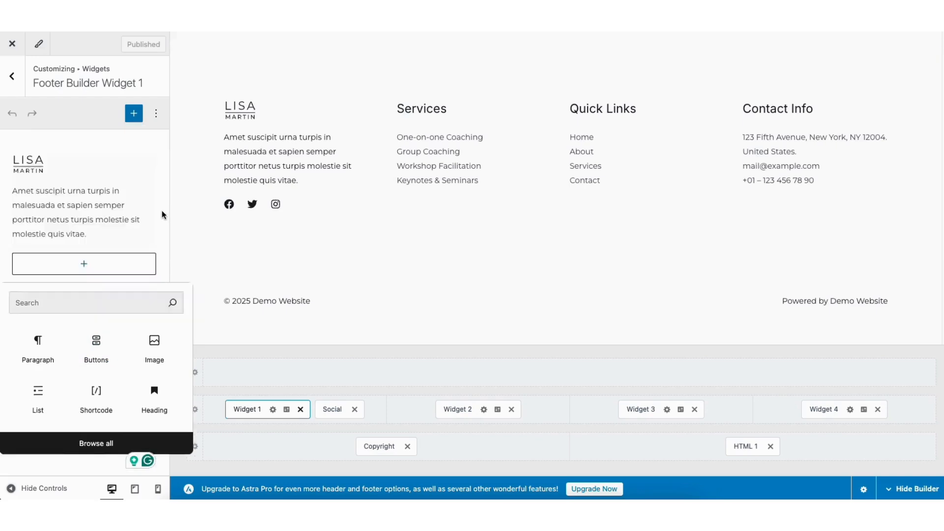
- View the design settings of footer Widget 1 and the settings of the footer's social icons
click(286, 410)
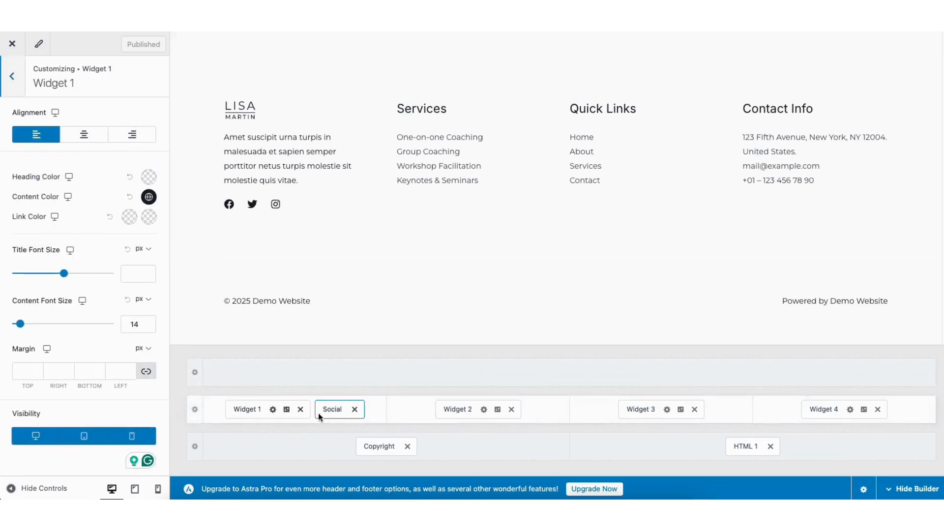
click(229, 204)
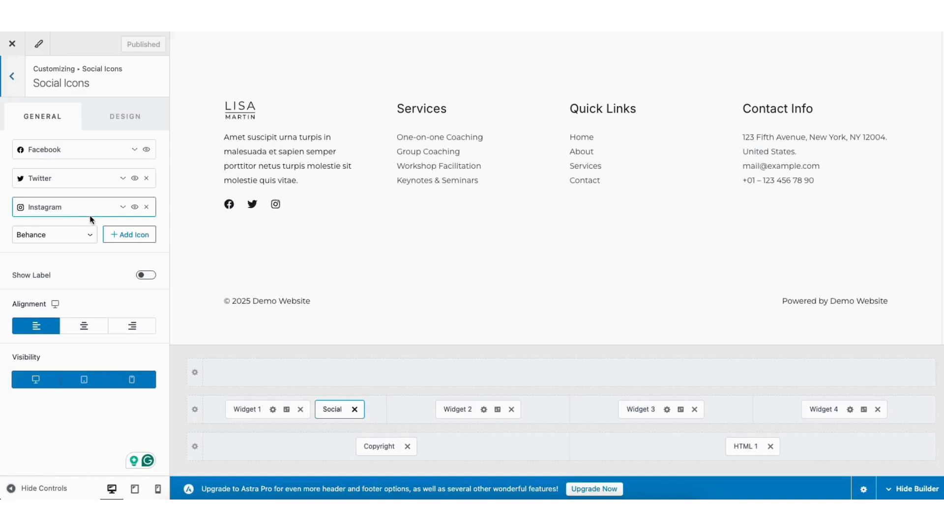
- View the design settings of the footer's social icons, the Primary Footer's layout options, and the elements insertable in the footer row above
click(117, 118)
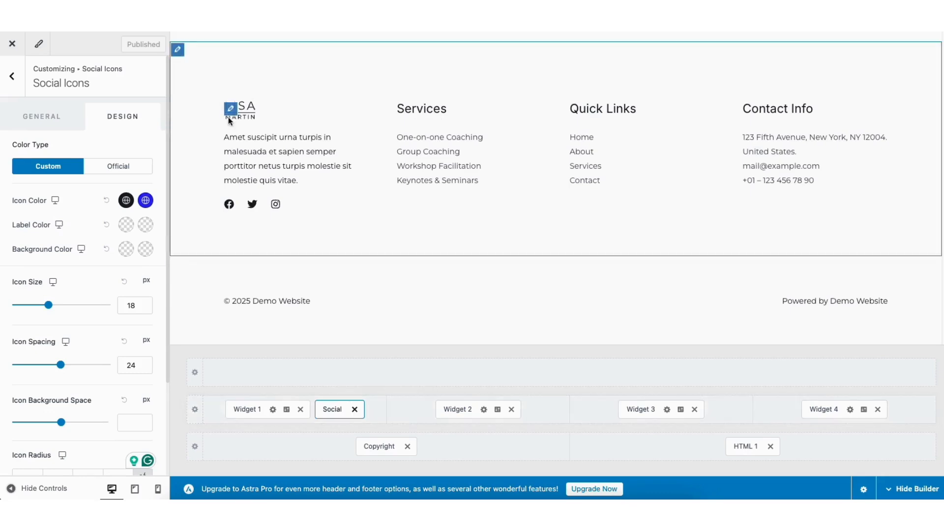
click(178, 50)
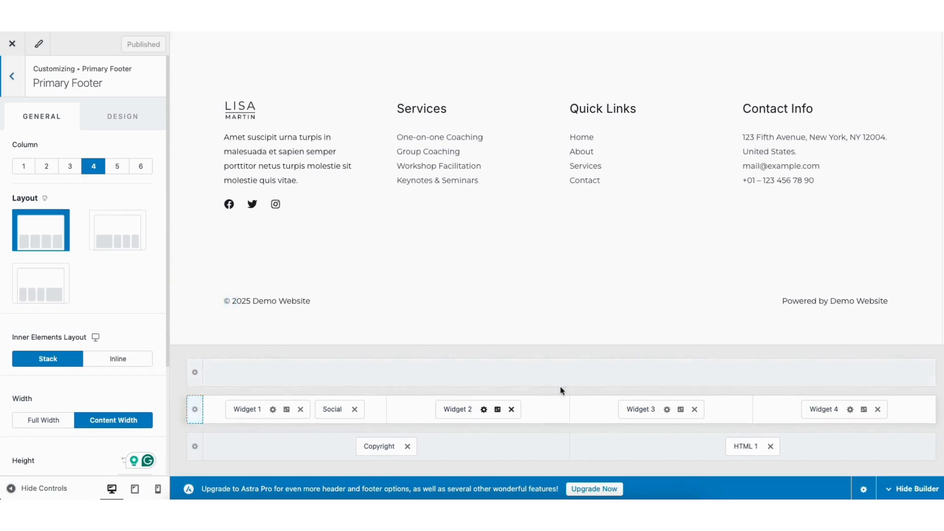
click(569, 372)
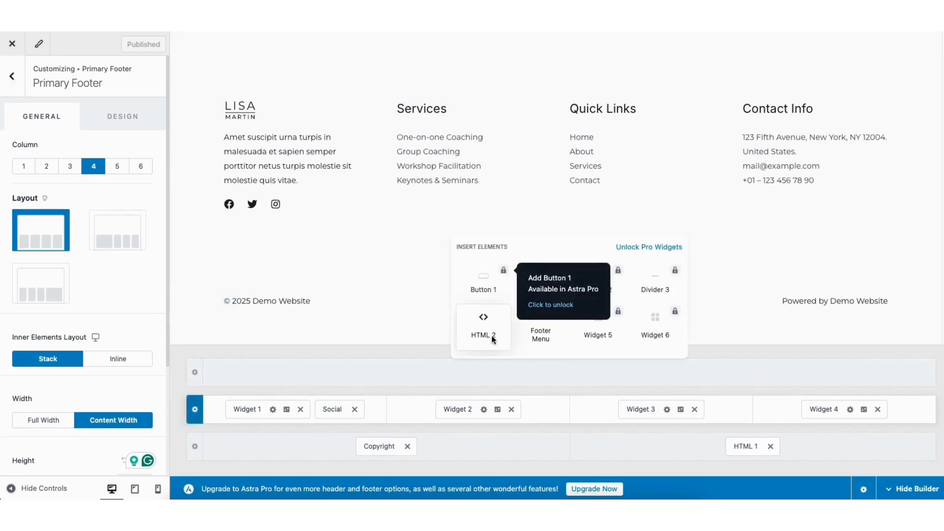
click(427, 350)
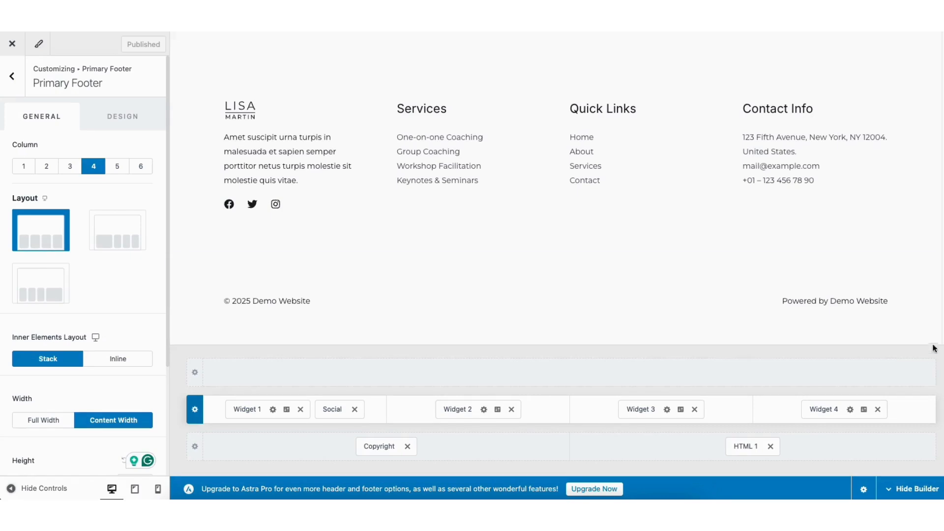
- Remove the Social element from the site's header in the header builder
drag(942, 324, 942, 39)
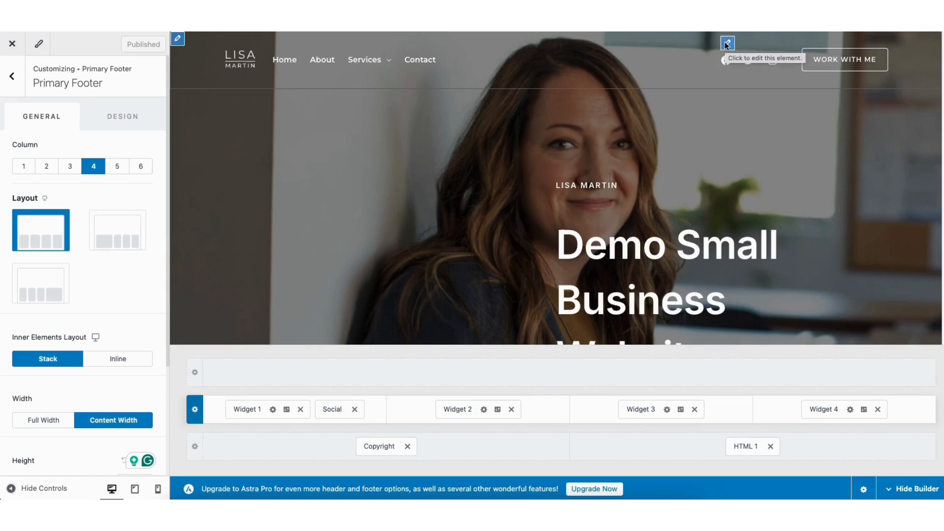
click(727, 44)
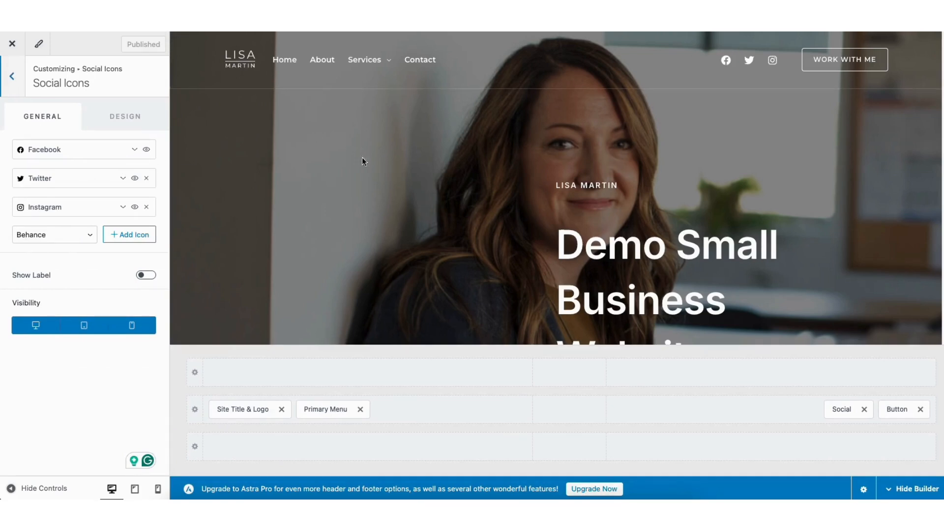
click(864, 410)
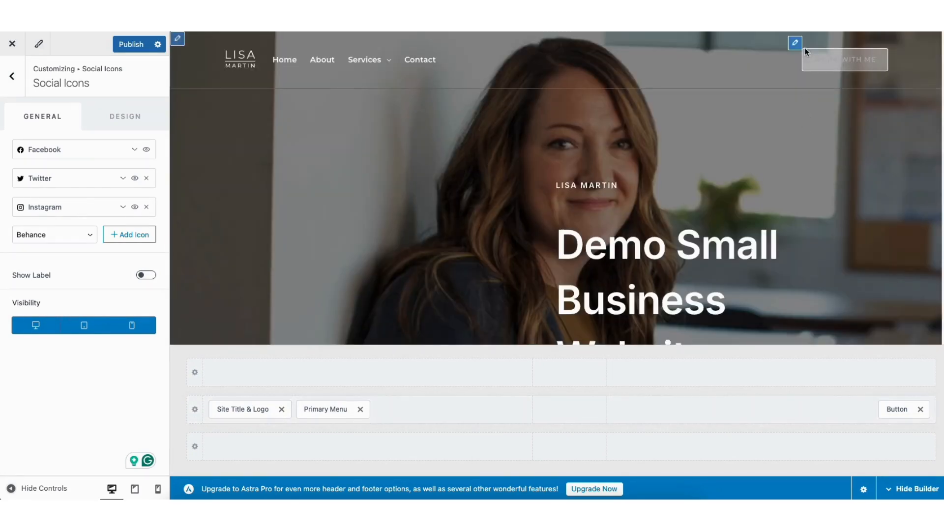
- View the settings of the header's Work With Me button and the Transparent Header's general and design options
click(795, 44)
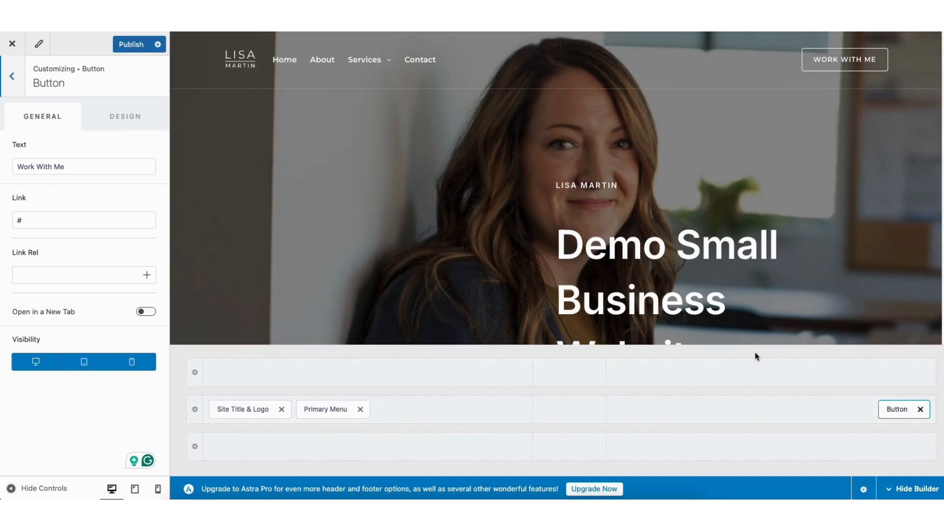
mouse_move(344, 409)
mouse_down()
mouse_move(573, 417)
mouse_move(542, 406)
mouse_move(343, 423)
mouse_up()
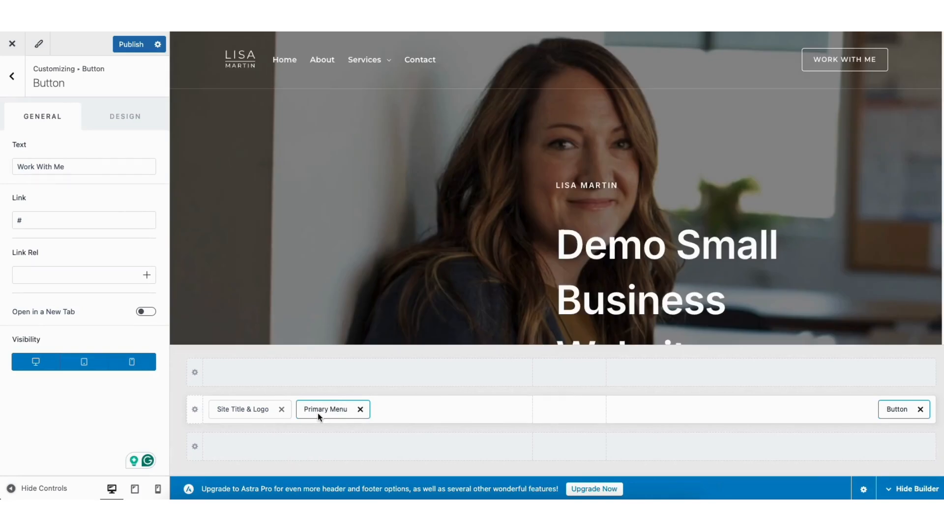
click(230, 57)
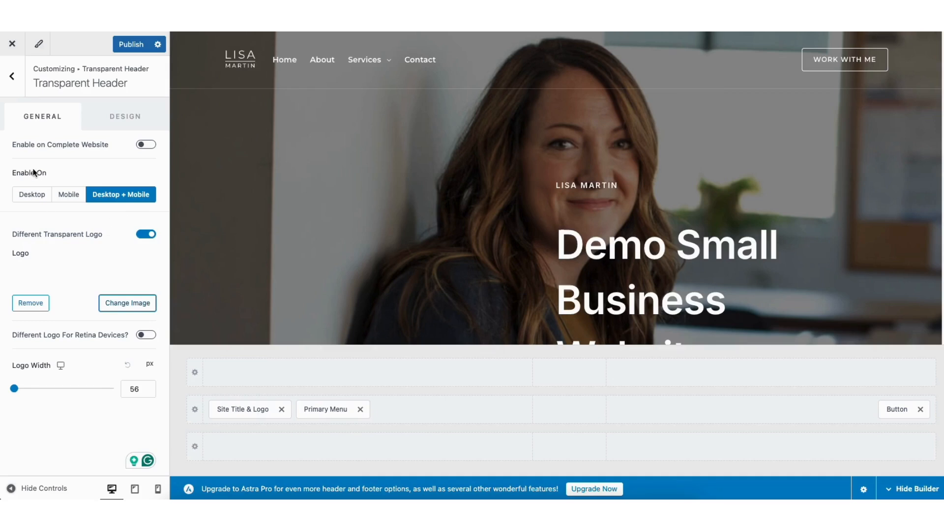
click(117, 123)
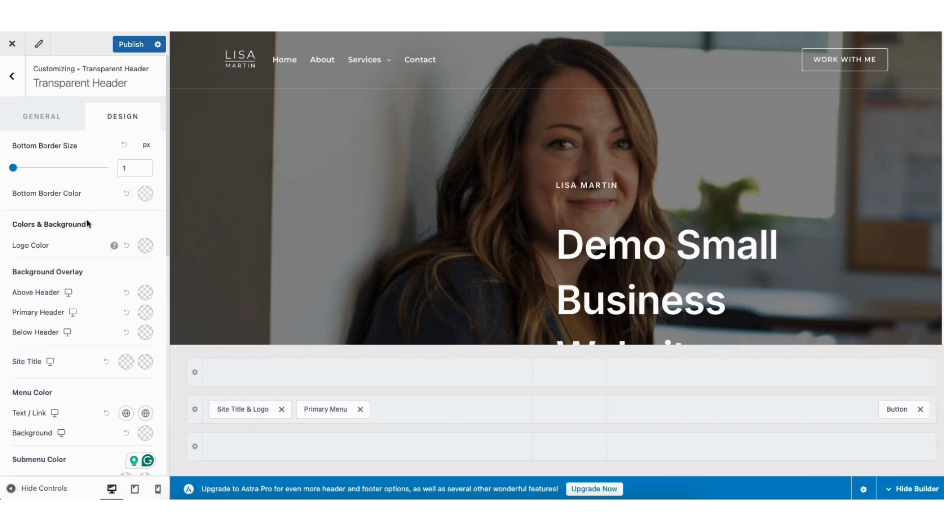
click(12, 76)
click(12, 78)
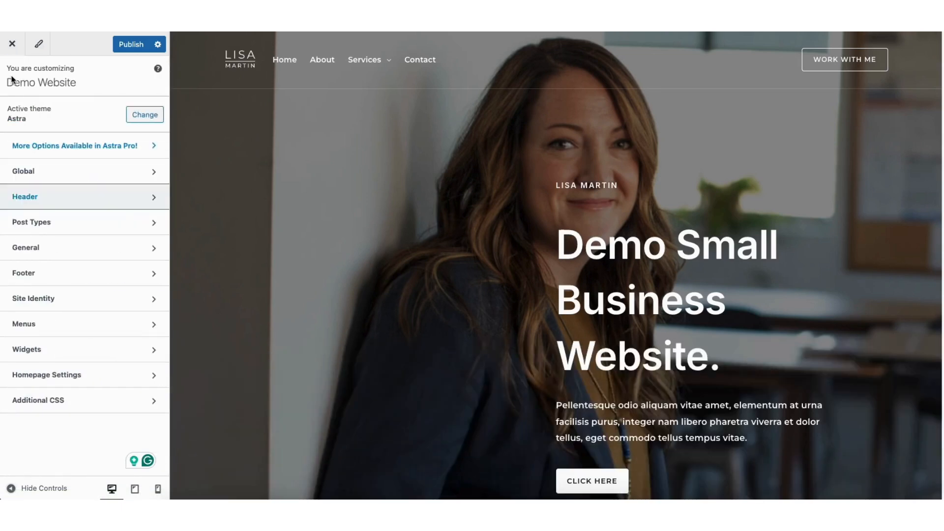
- Examine the Site Identity settings, including the site icon, logo, site title and tagline
click(45, 296)
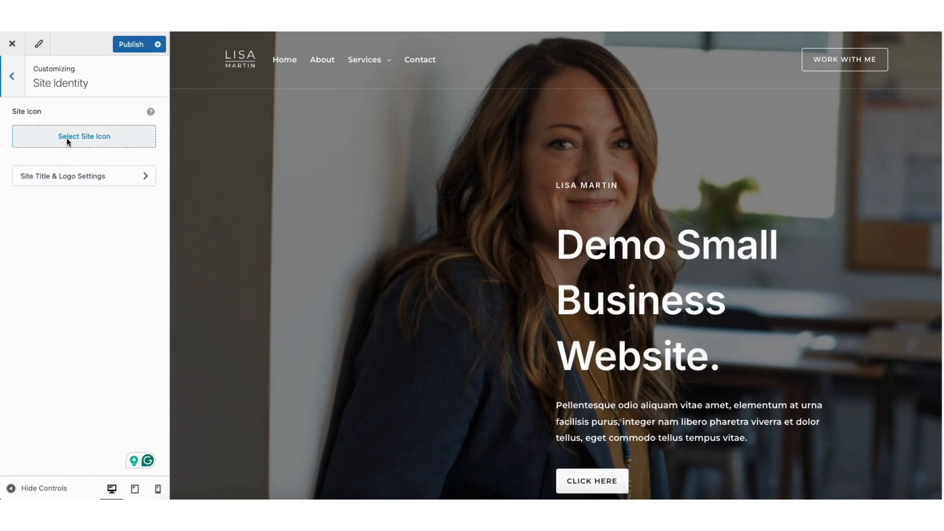
click(66, 175)
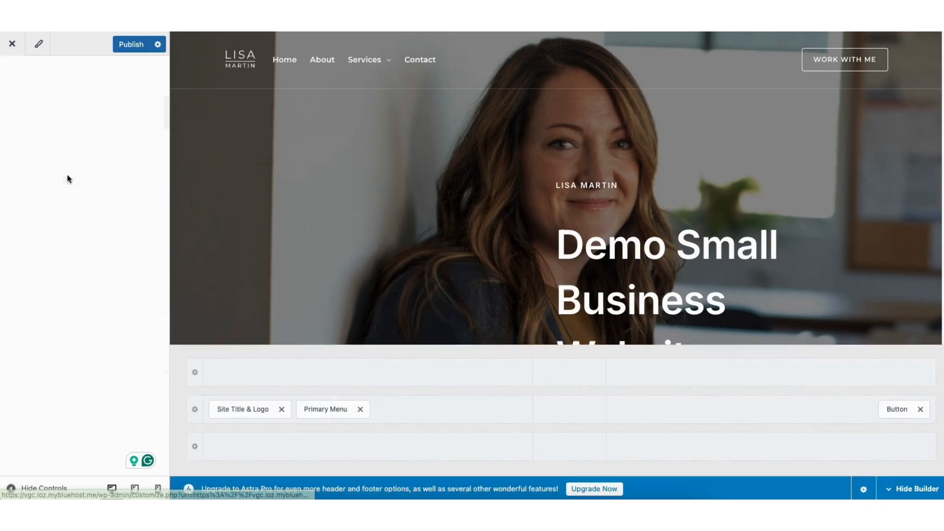
scroll(83, 221, down, 5)
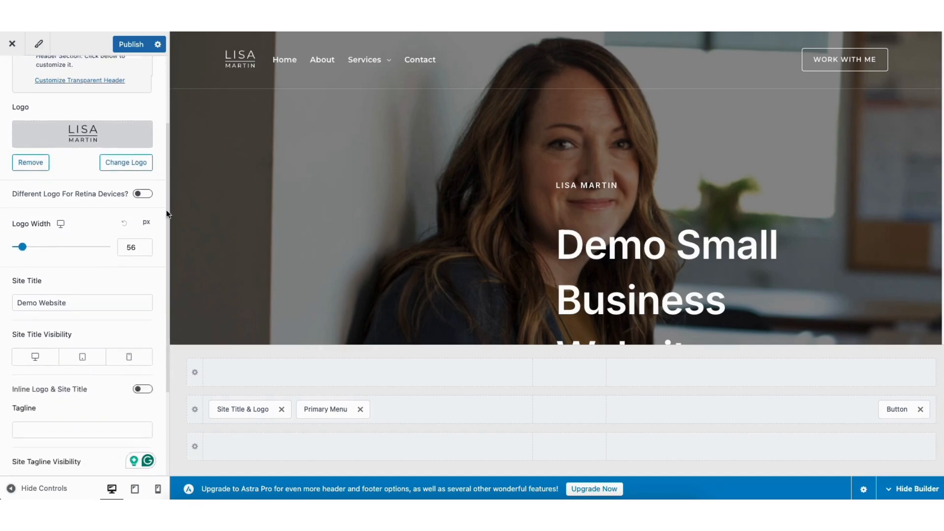
click(40, 209)
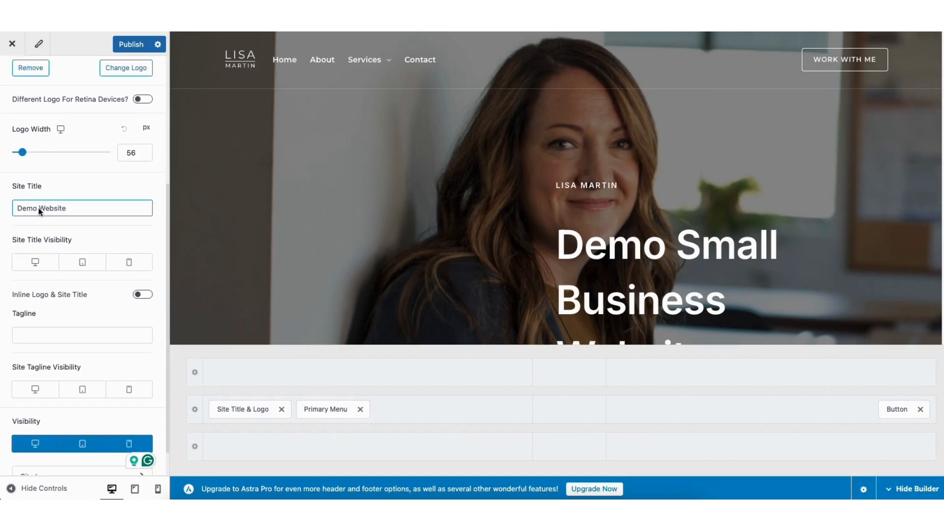
click(41, 229)
click(36, 336)
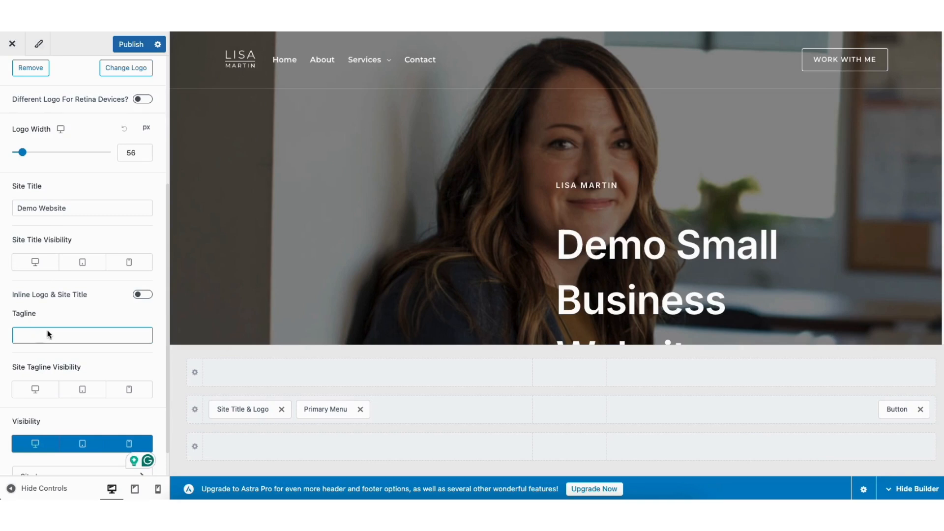
scroll(167, 306, up, 5)
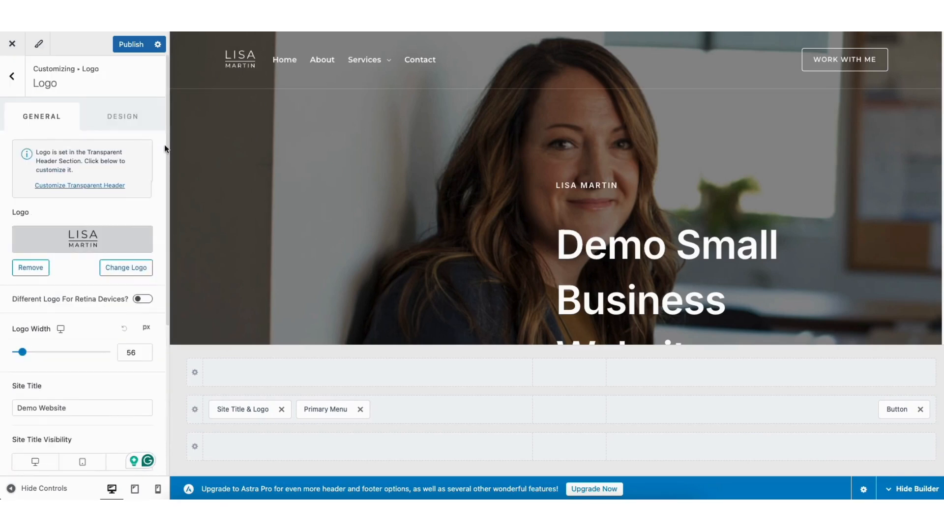
click(14, 77)
click(12, 76)
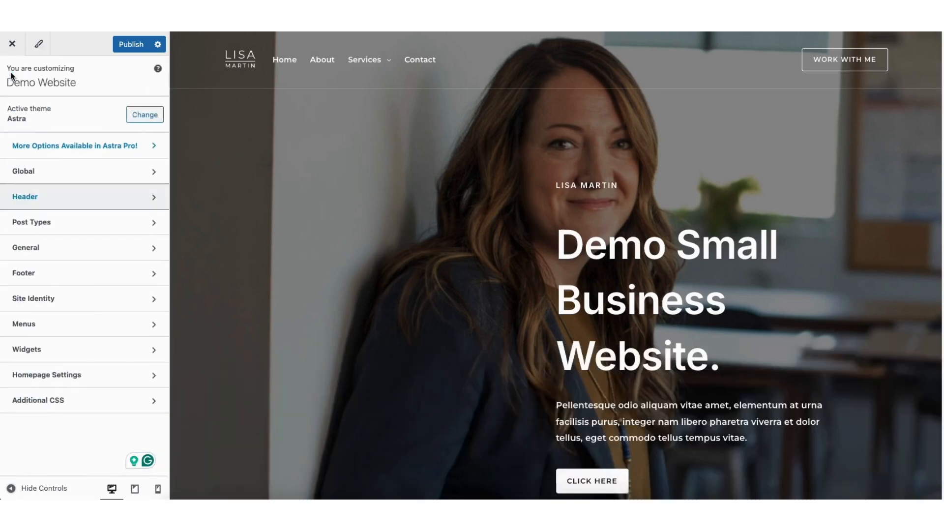
- View the theme's Global settings for Typography, Colors and Buttons
click(38, 174)
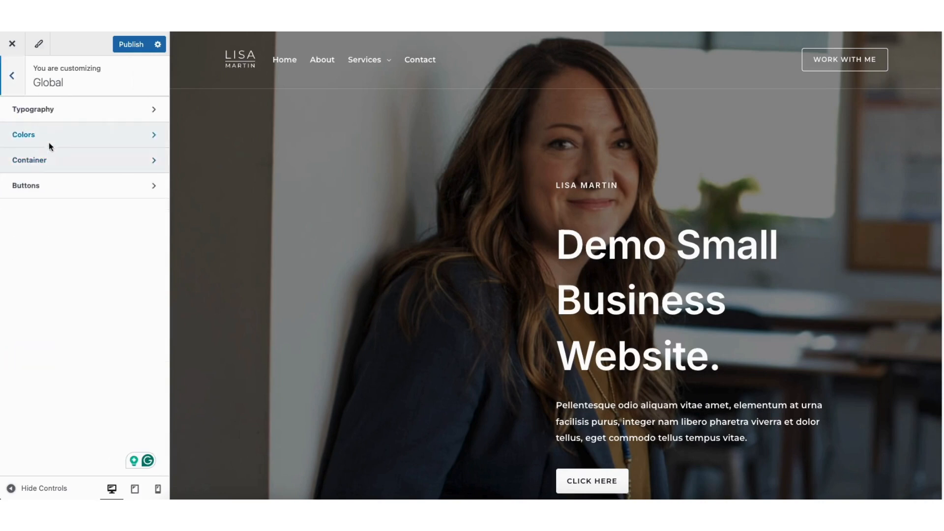
click(55, 106)
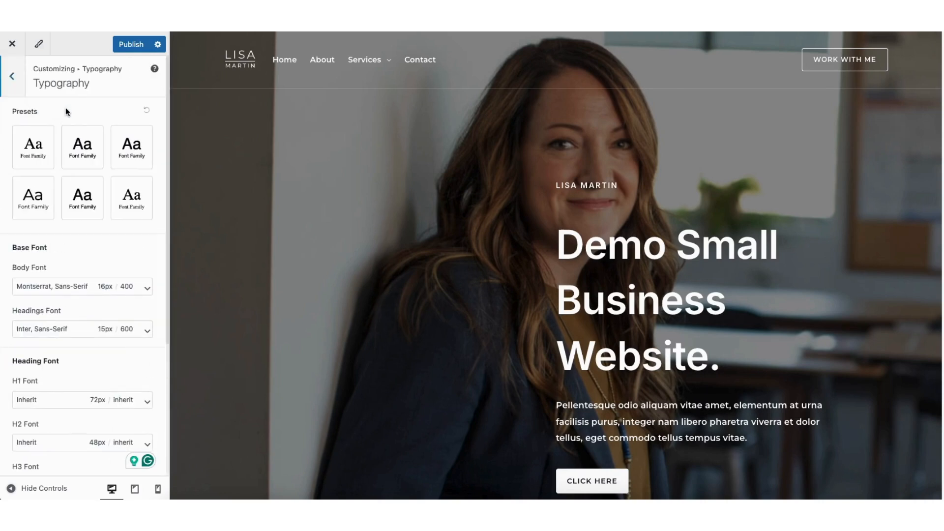
click(13, 77)
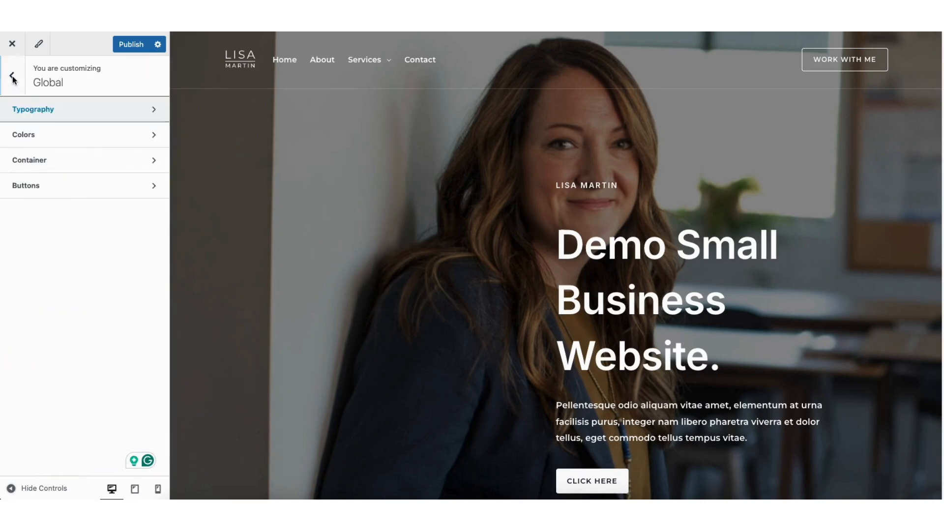
click(48, 135)
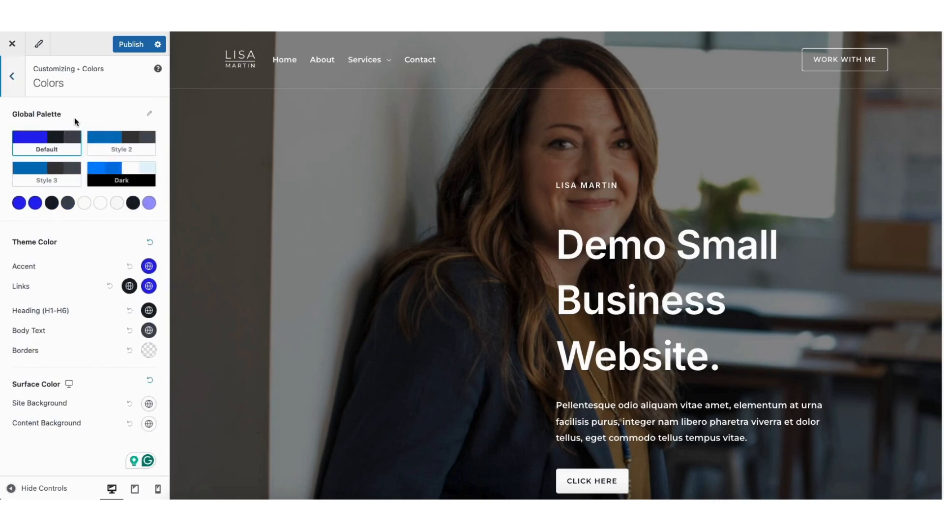
click(21, 85)
click(49, 185)
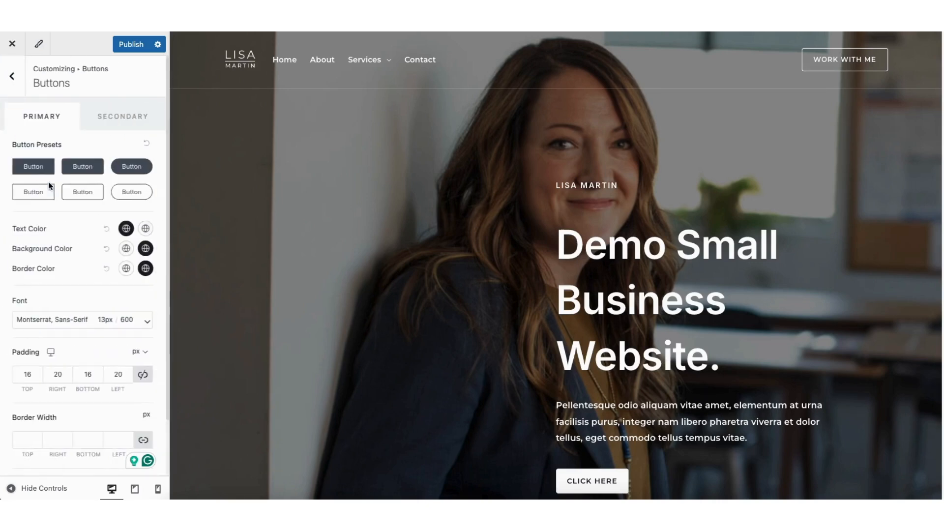